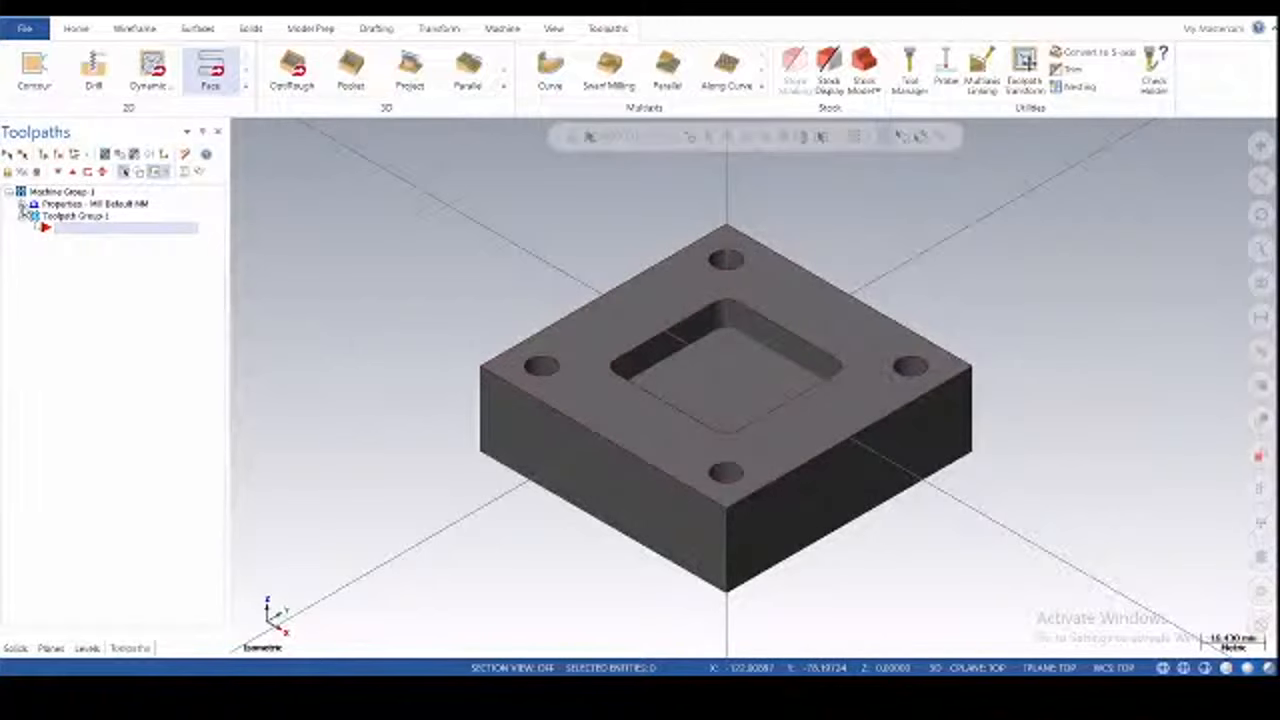
# - Define rectangular stock in the Stock Setup from all entities and set the stock origin Z to 2
pyautogui.click(22, 204)
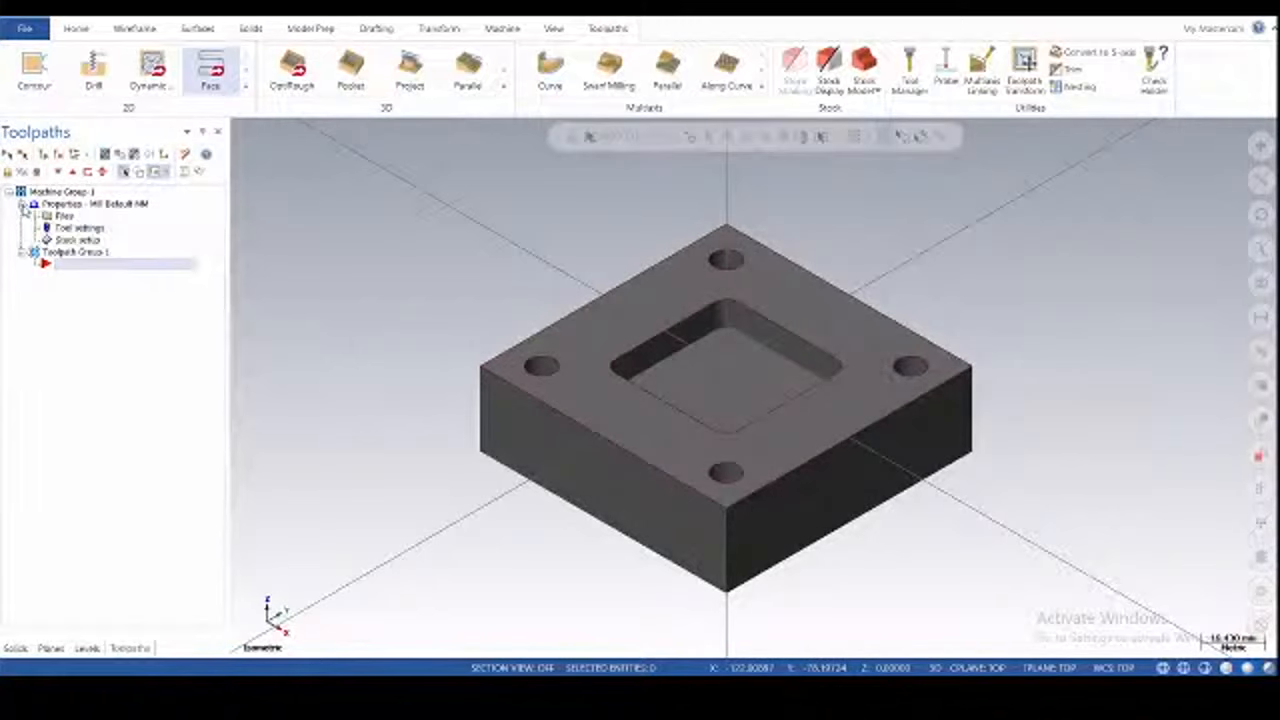
pyautogui.click(77, 240)
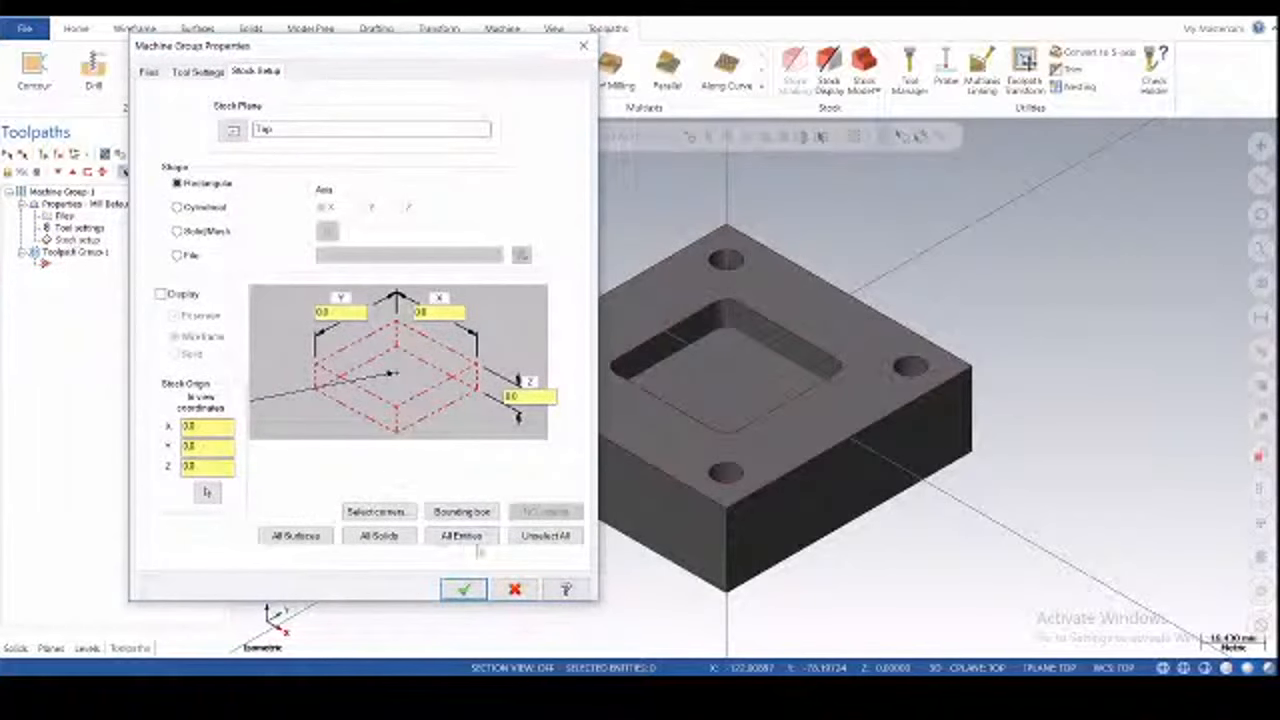
pyautogui.click(461, 537)
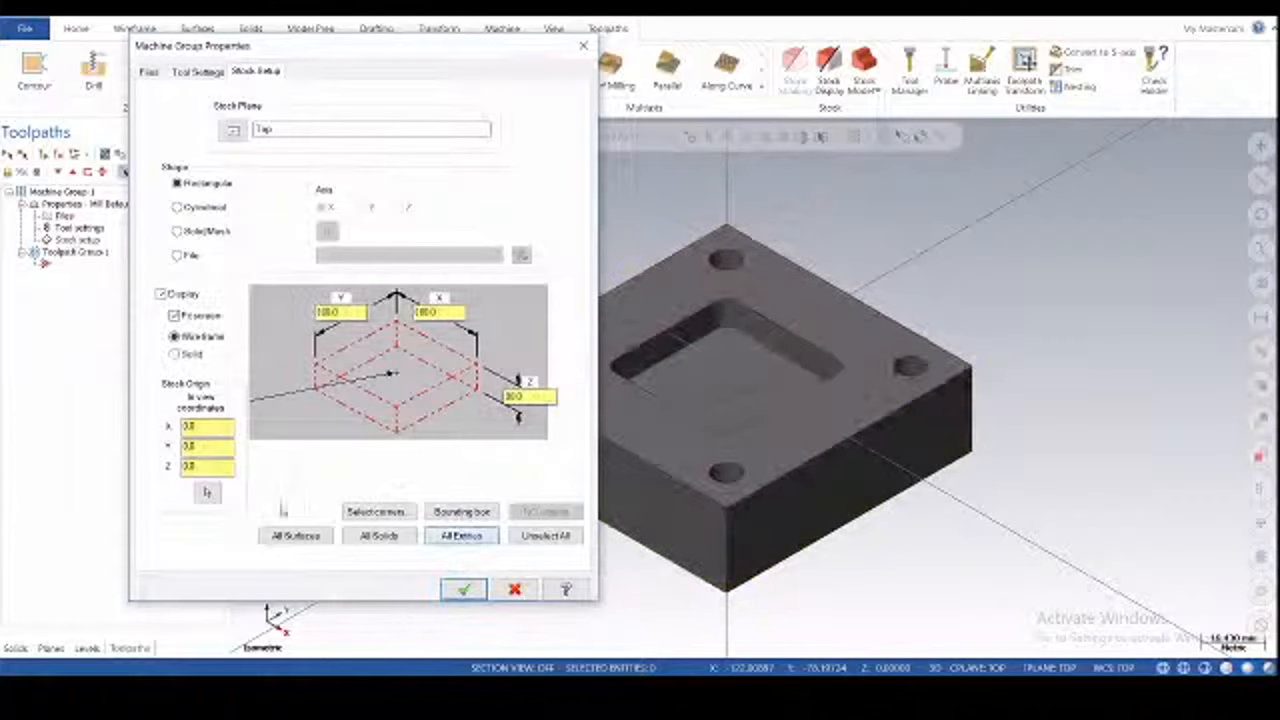
pyautogui.doubleClick(192, 467)
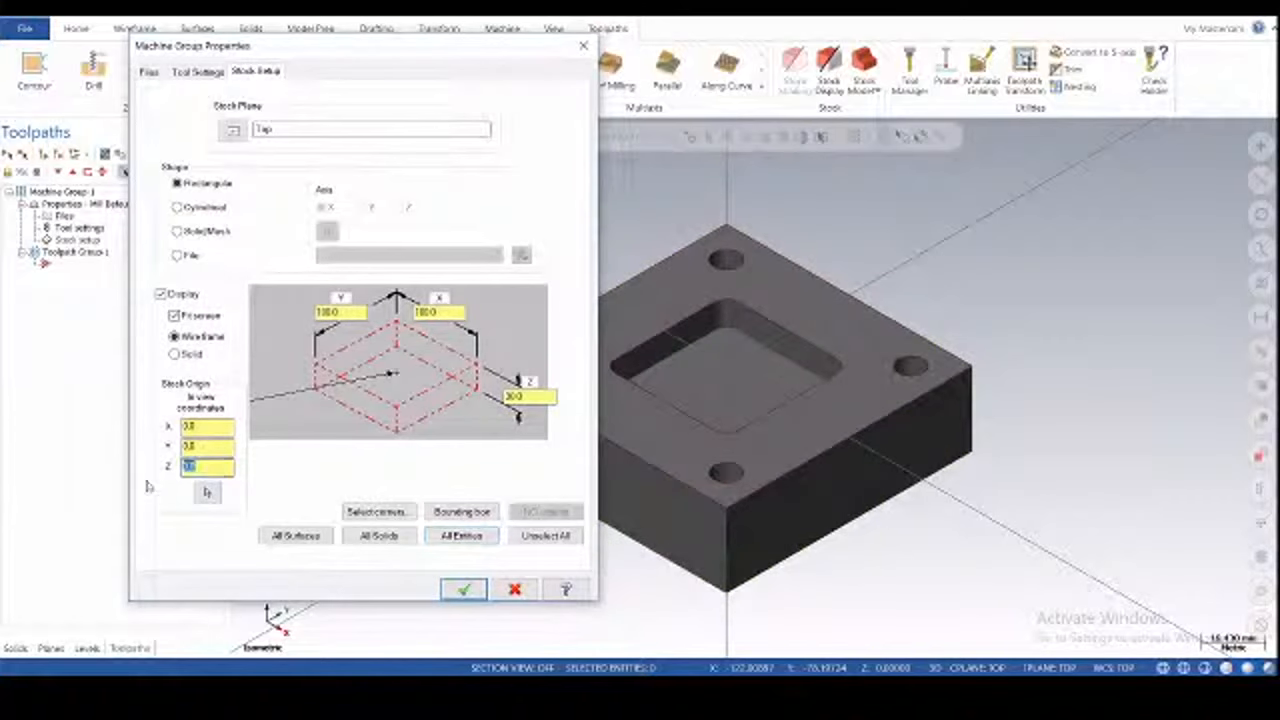
pyautogui.write('2')
pyautogui.press('Tab')
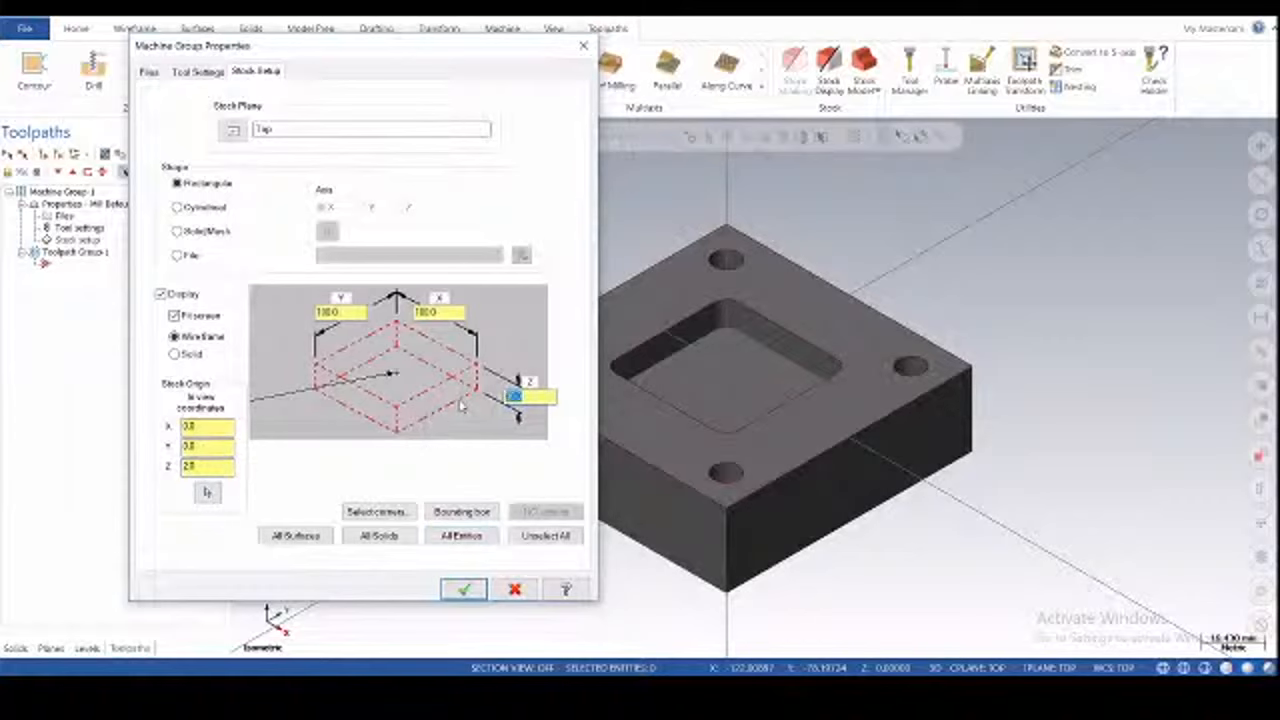
pyautogui.press('Tab')
pyautogui.click(461, 594)
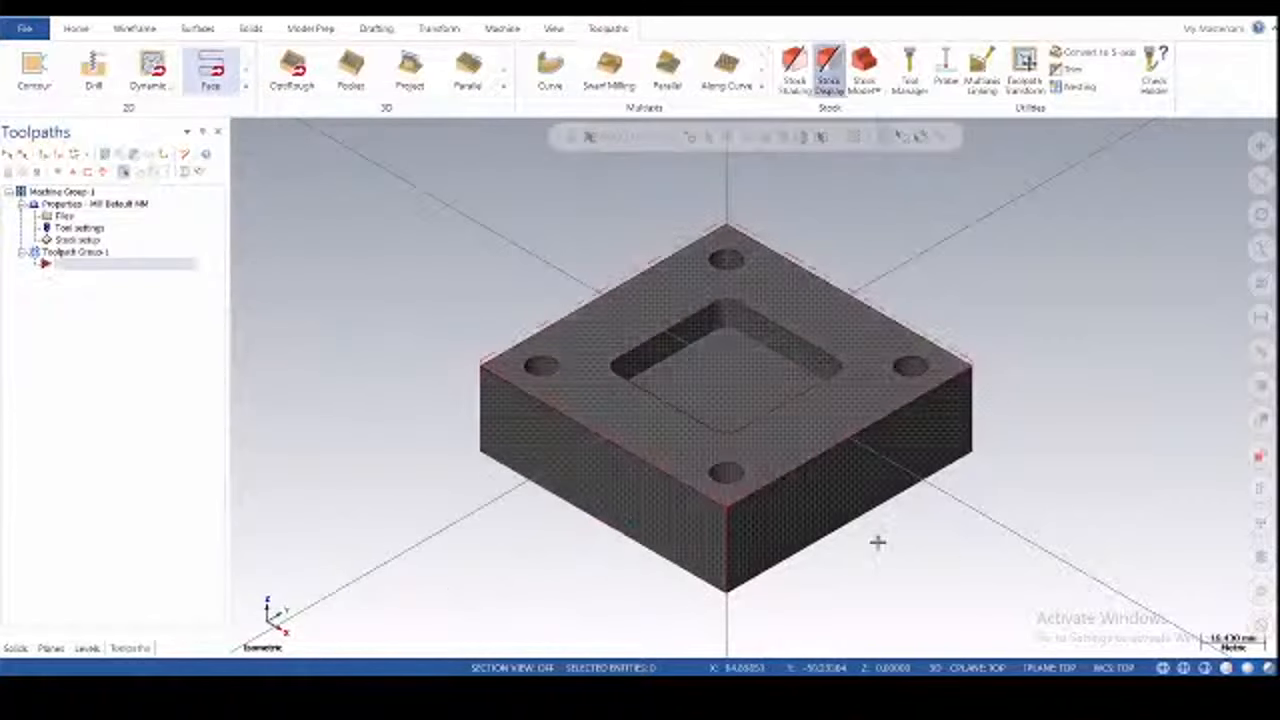
# - Examine the stock allowance above the part's top face from the front view and return to the isometric view
pyautogui.rightClick(507, 272)
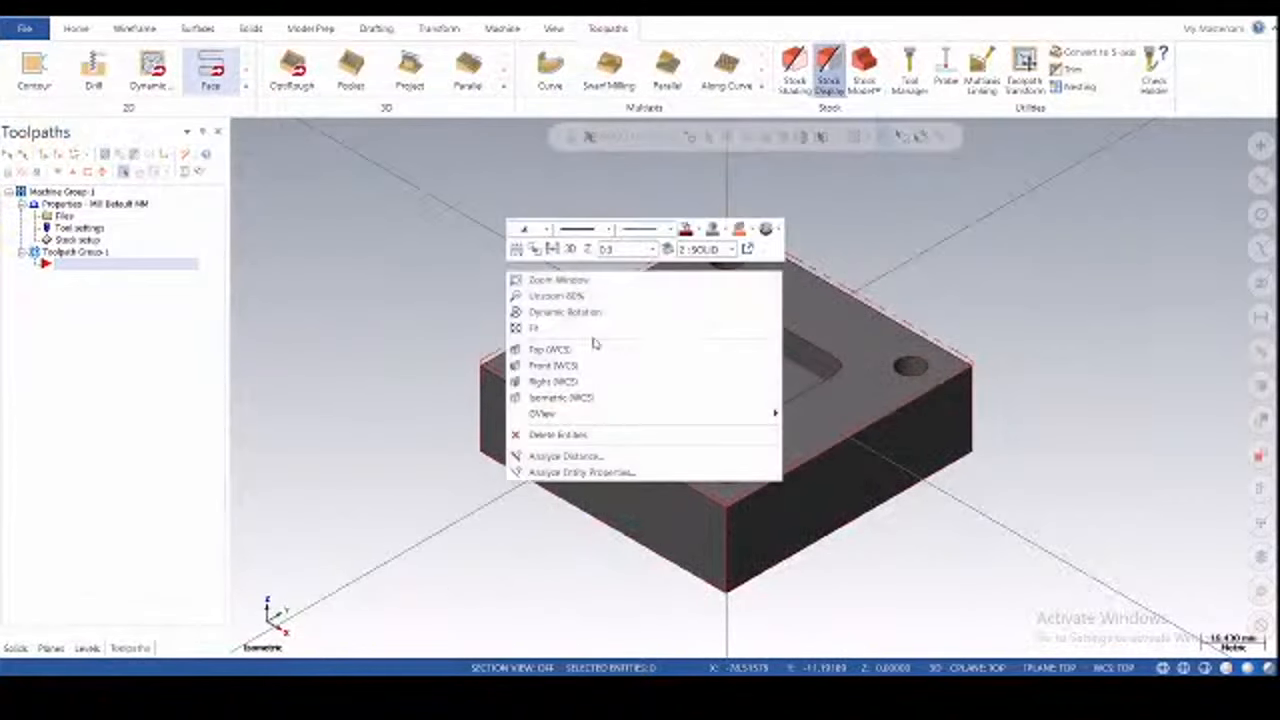
pyautogui.click(586, 366)
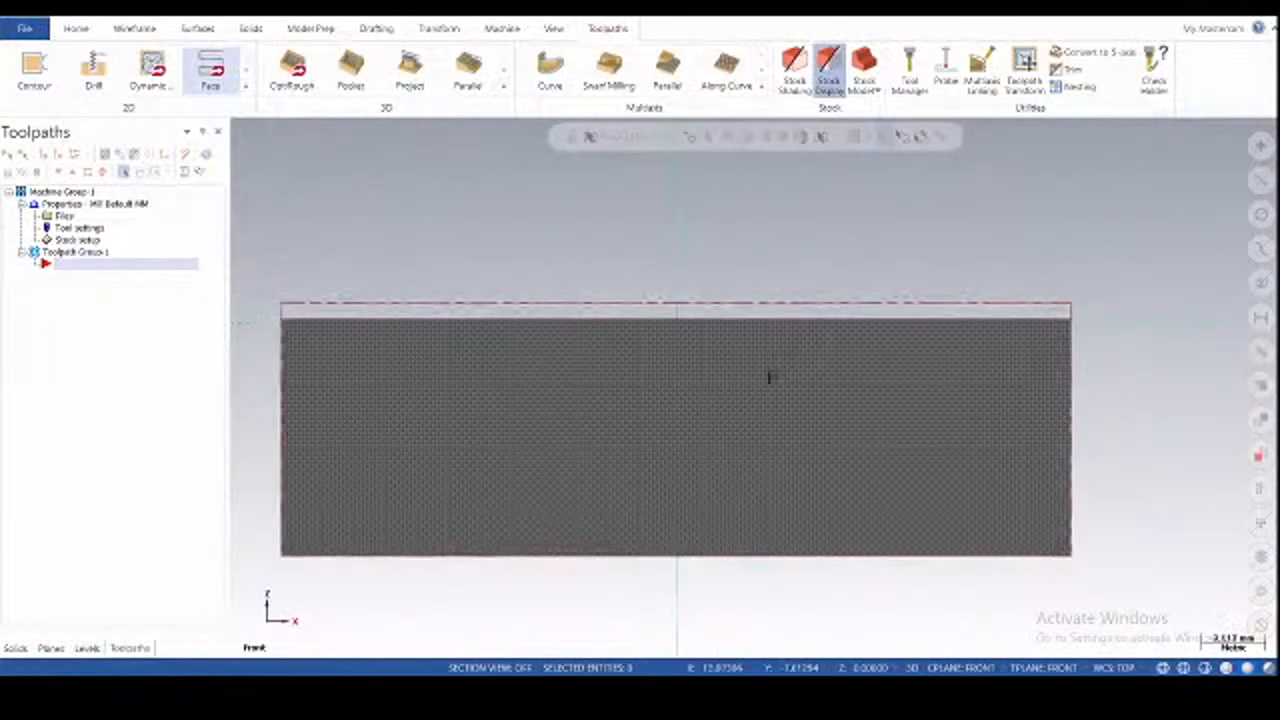
pyautogui.scroll(4, 729, 360)
pyautogui.scroll(-3, 831, 400)
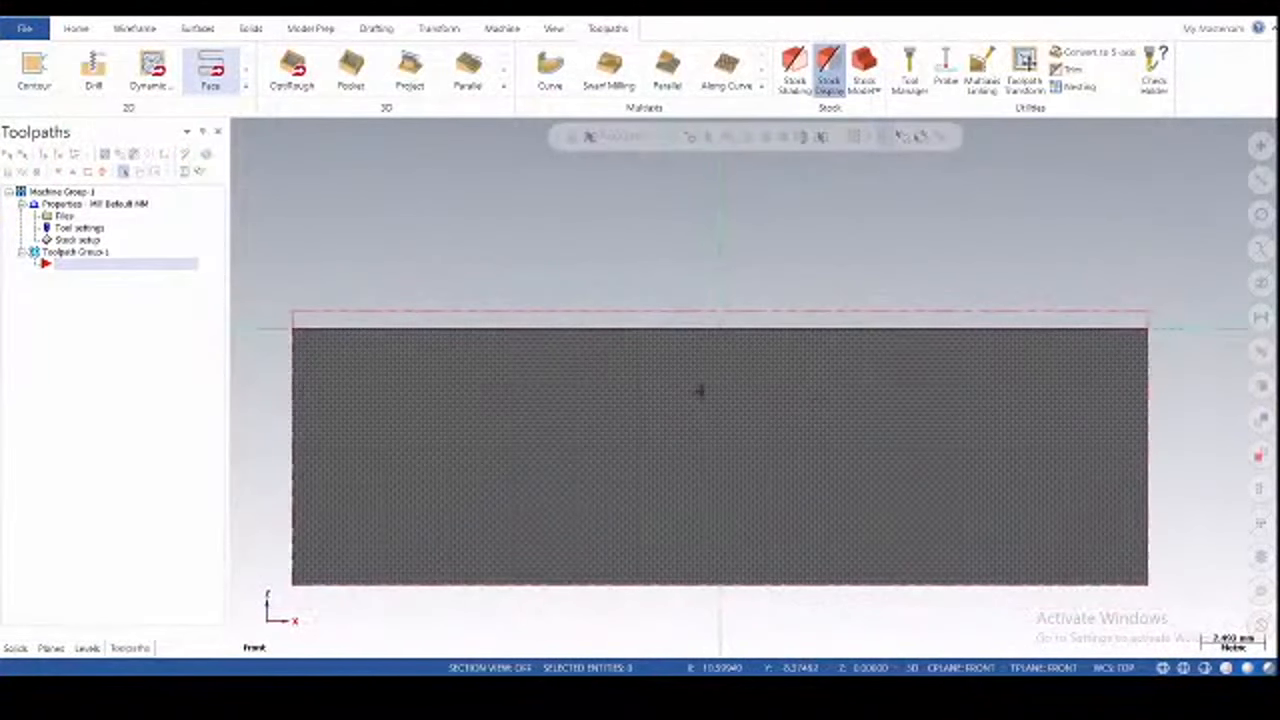
pyautogui.scroll(1, 794, 349)
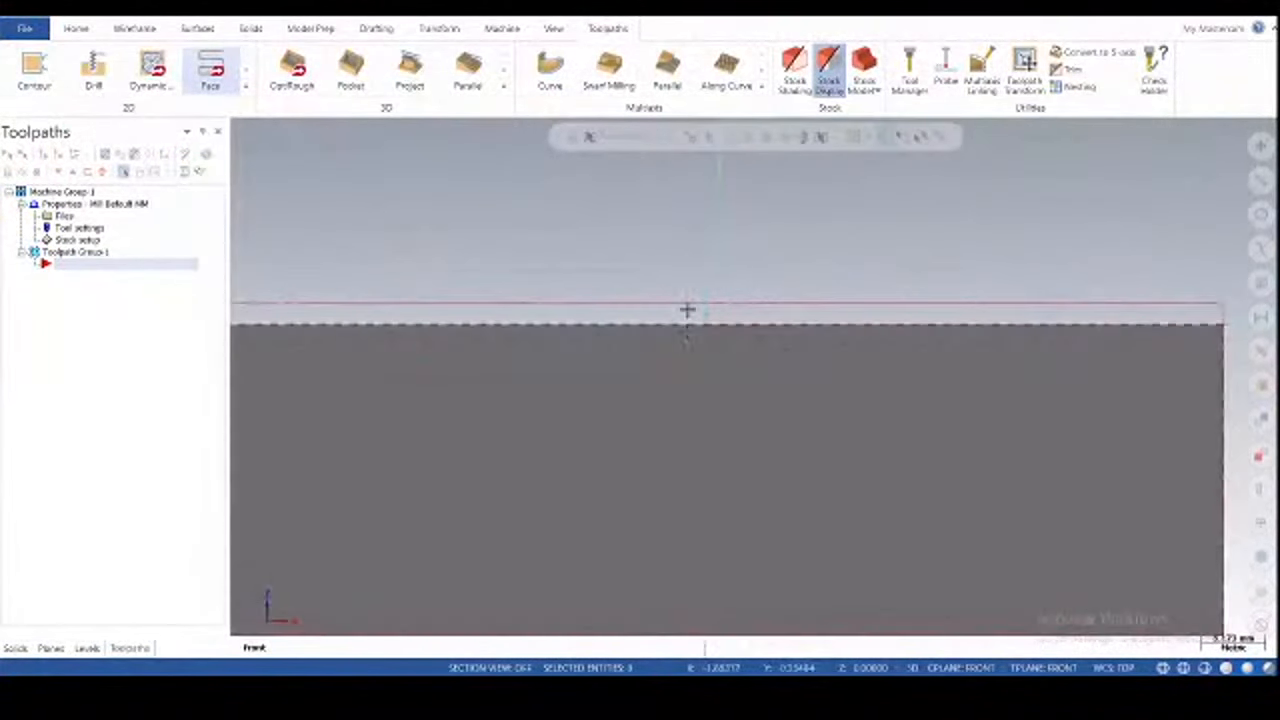
pyautogui.rightClick(663, 347)
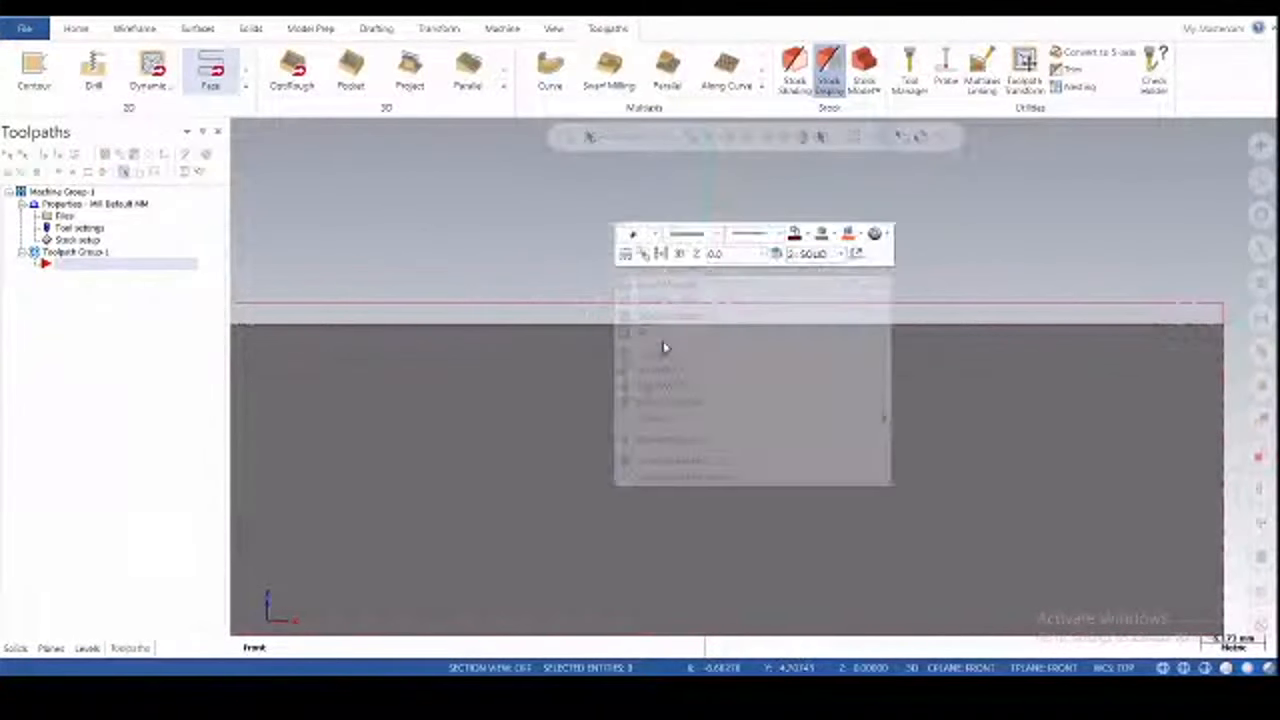
pyautogui.click(665, 401)
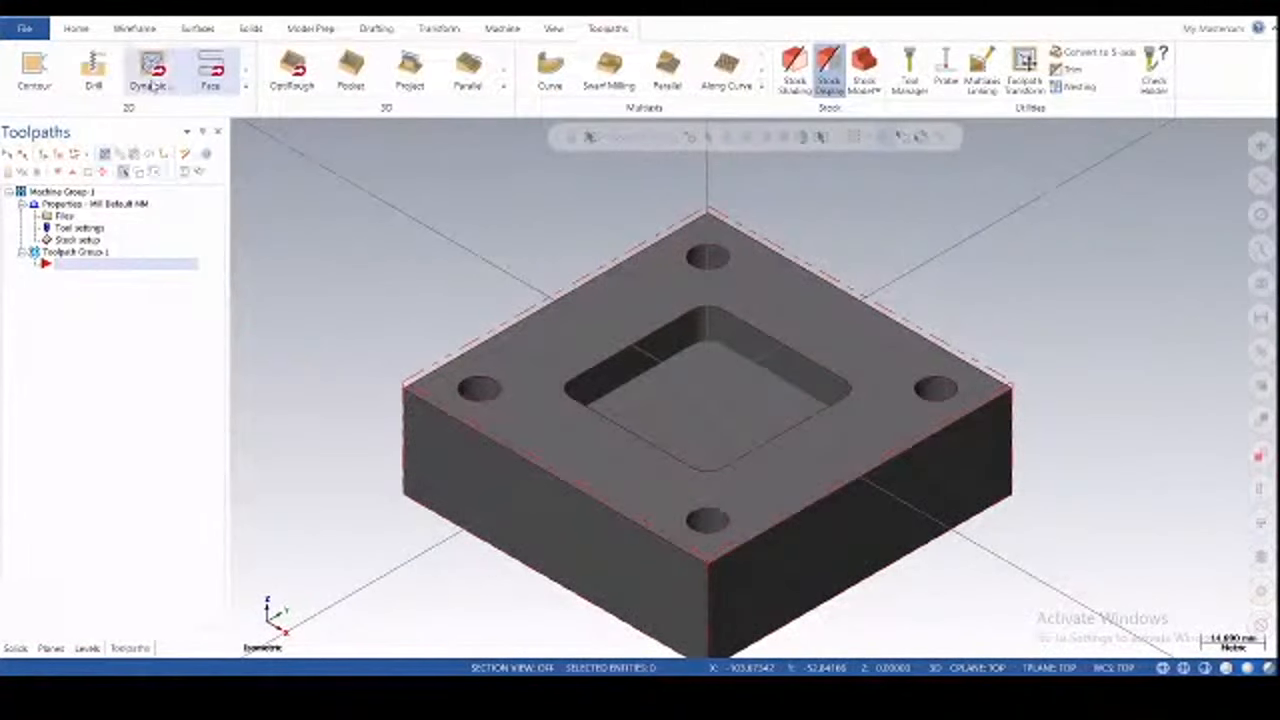
# - Create a 2D Facing toolpath using the outer edge chain of the part's top face
pyautogui.click(245, 88)
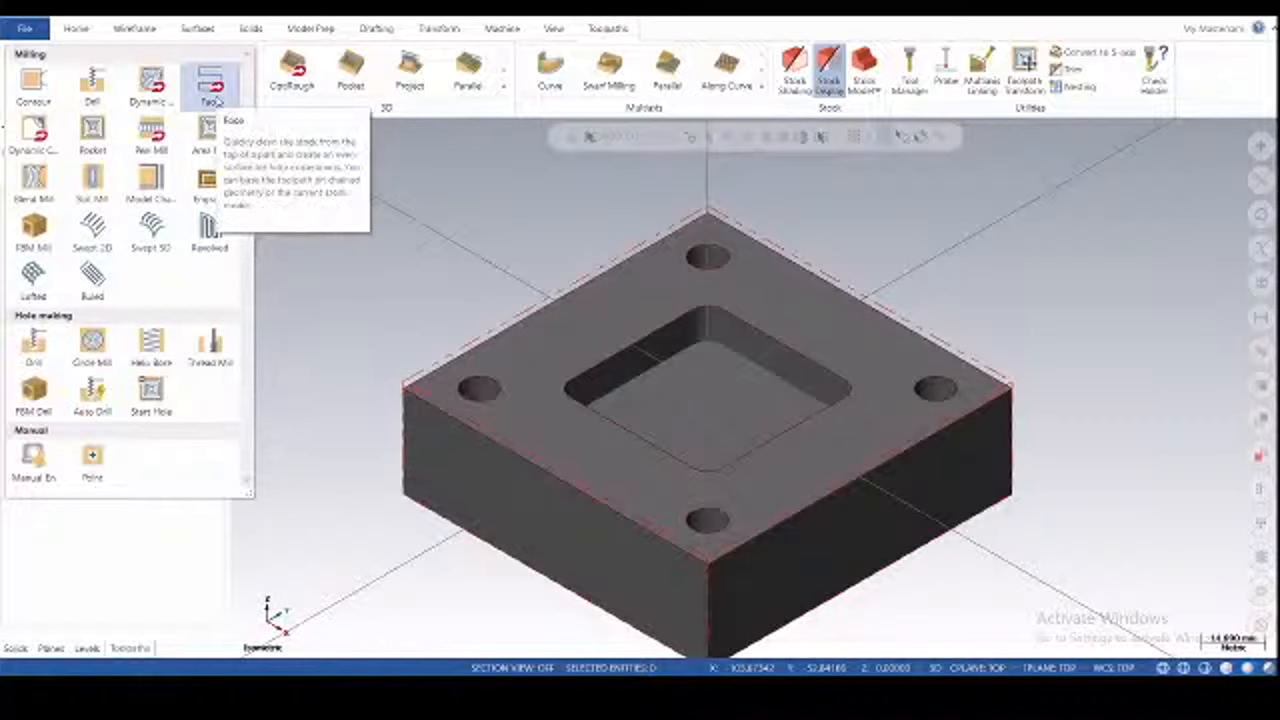
pyautogui.click(213, 100)
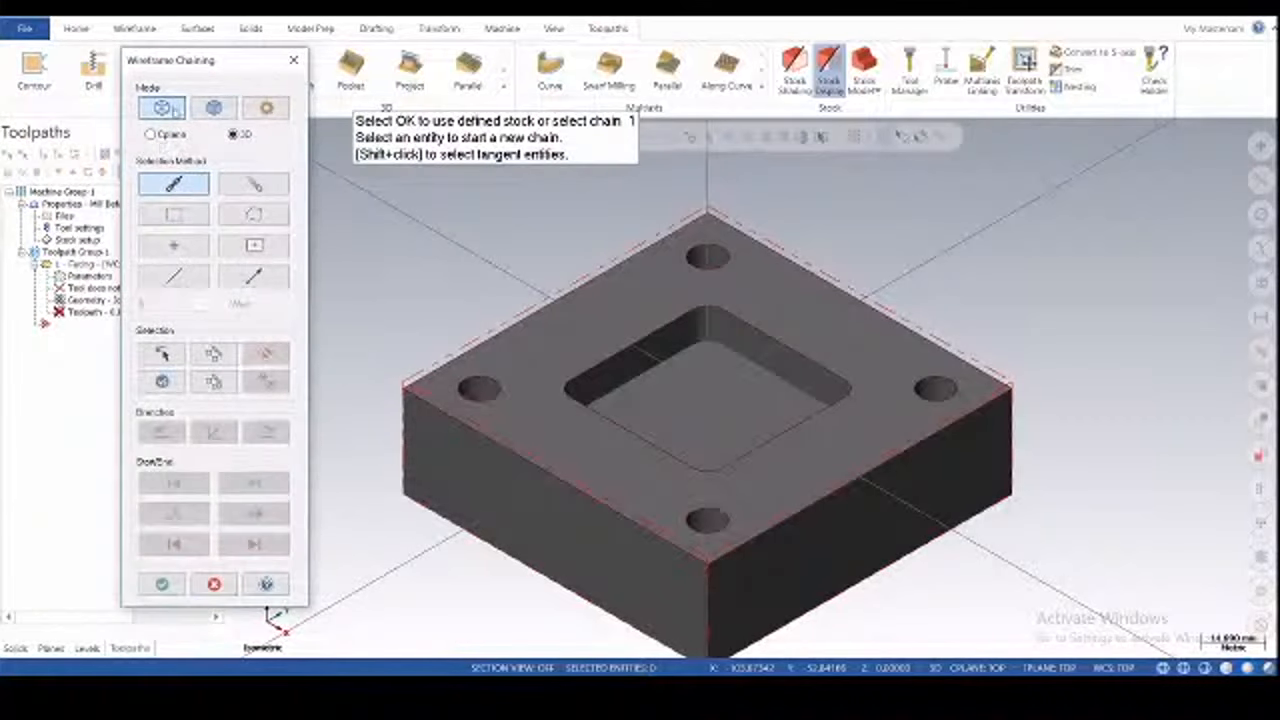
pyautogui.moveTo(231, 70); pyautogui.dragTo(241, 97)
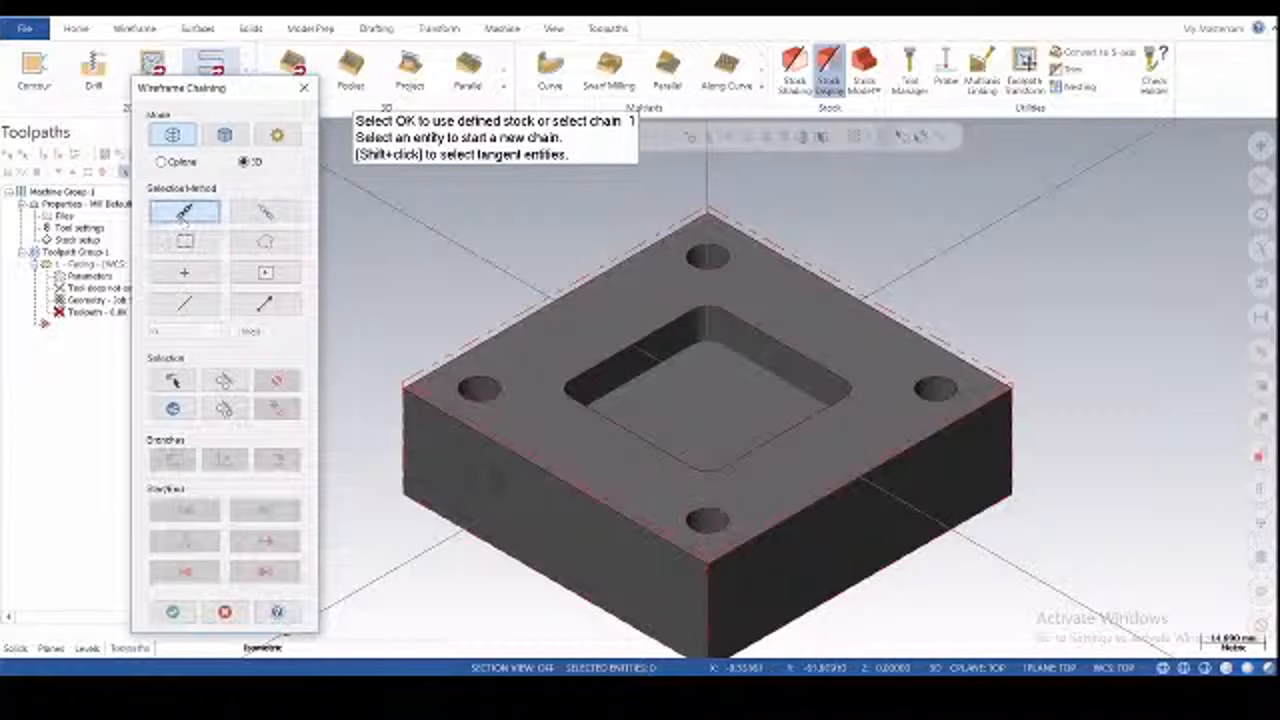
pyautogui.click(508, 457)
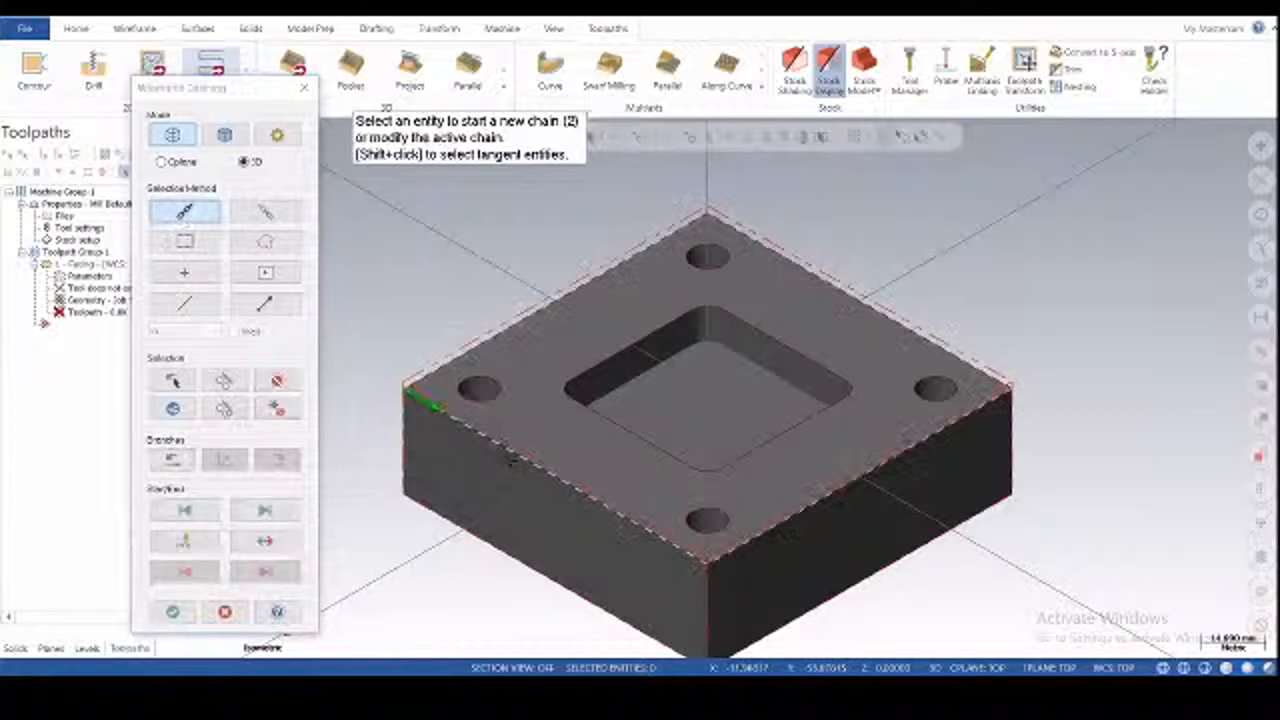
pyautogui.scroll(-1, 1100, 333)
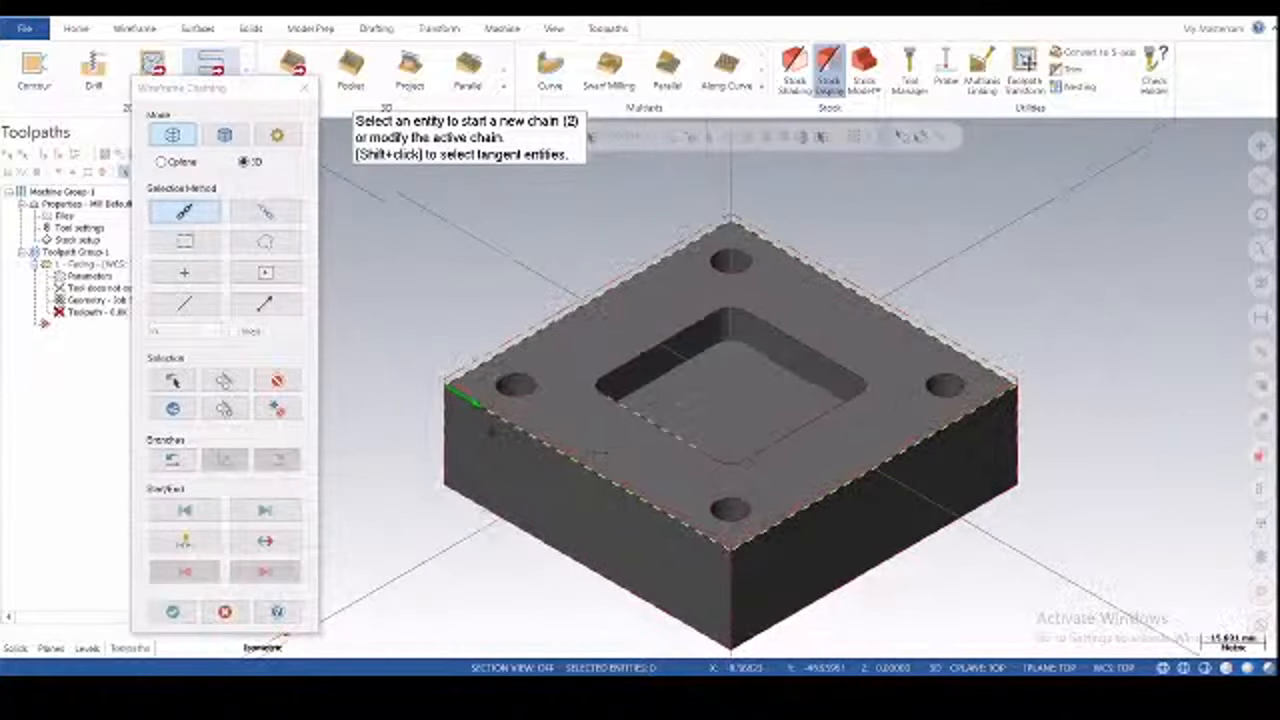
pyautogui.click(172, 612)
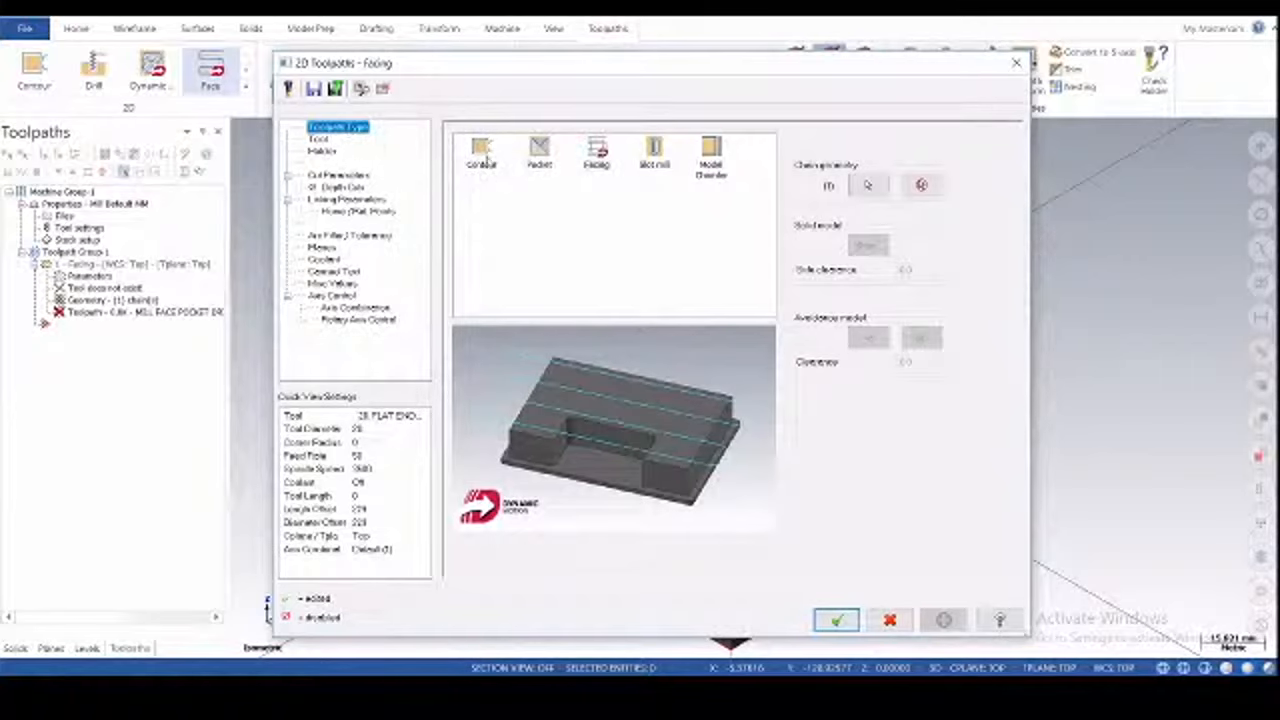
pyautogui.click(597, 160)
# - Enter FACING as the comment in the facing toolpath's tool parameters
pyautogui.click(317, 140)
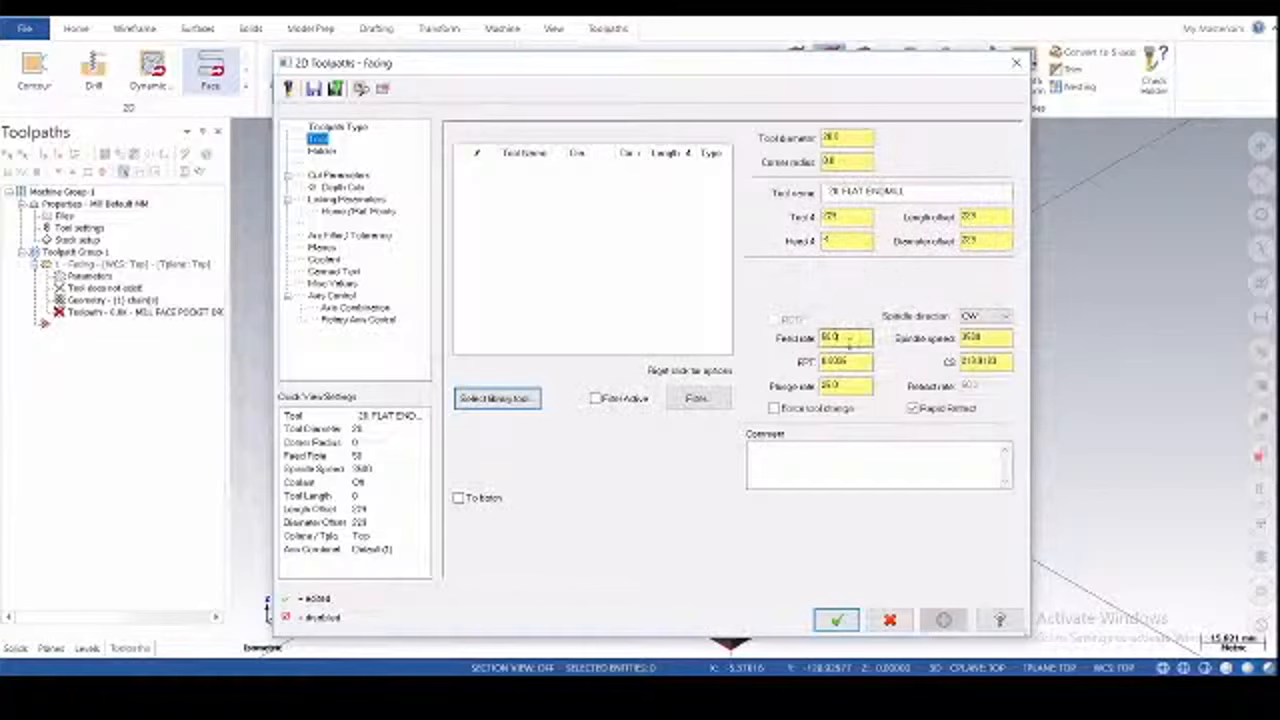
pyautogui.moveTo(849, 341); pyautogui.dragTo(775, 367)
pyautogui.moveTo(848, 388); pyautogui.dragTo(758, 374)
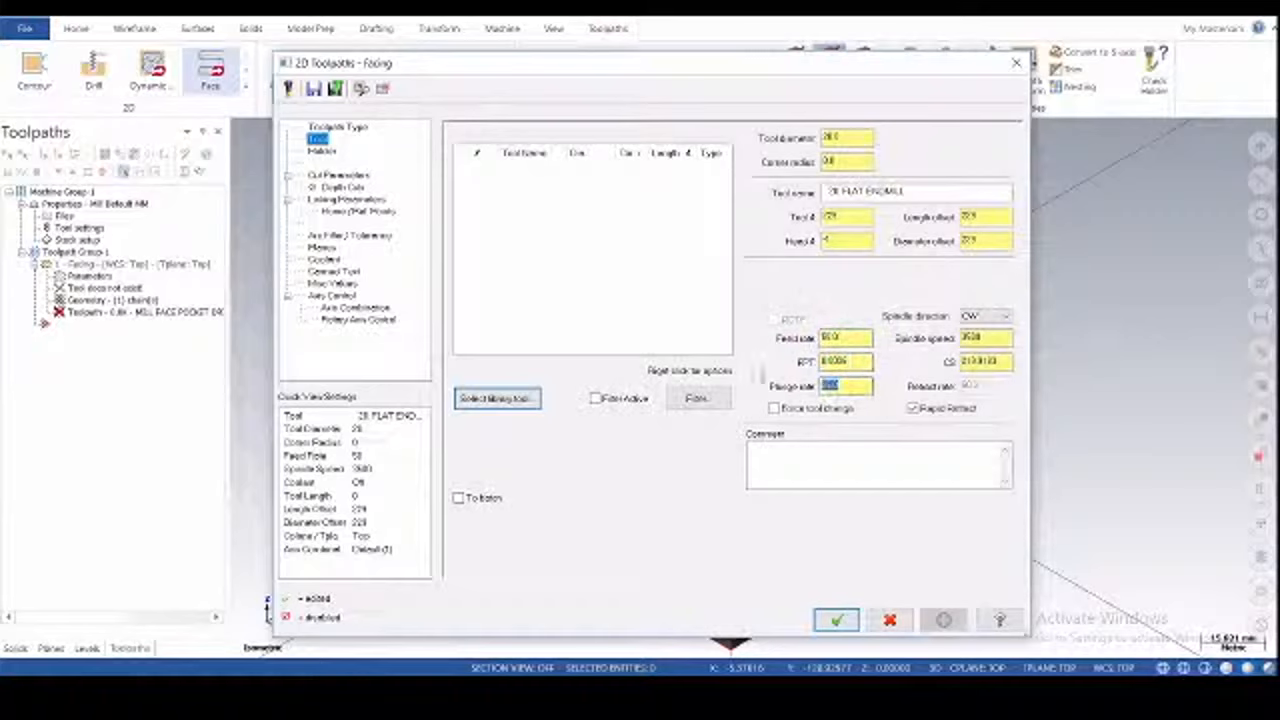
pyautogui.moveTo(991, 339); pyautogui.dragTo(936, 340)
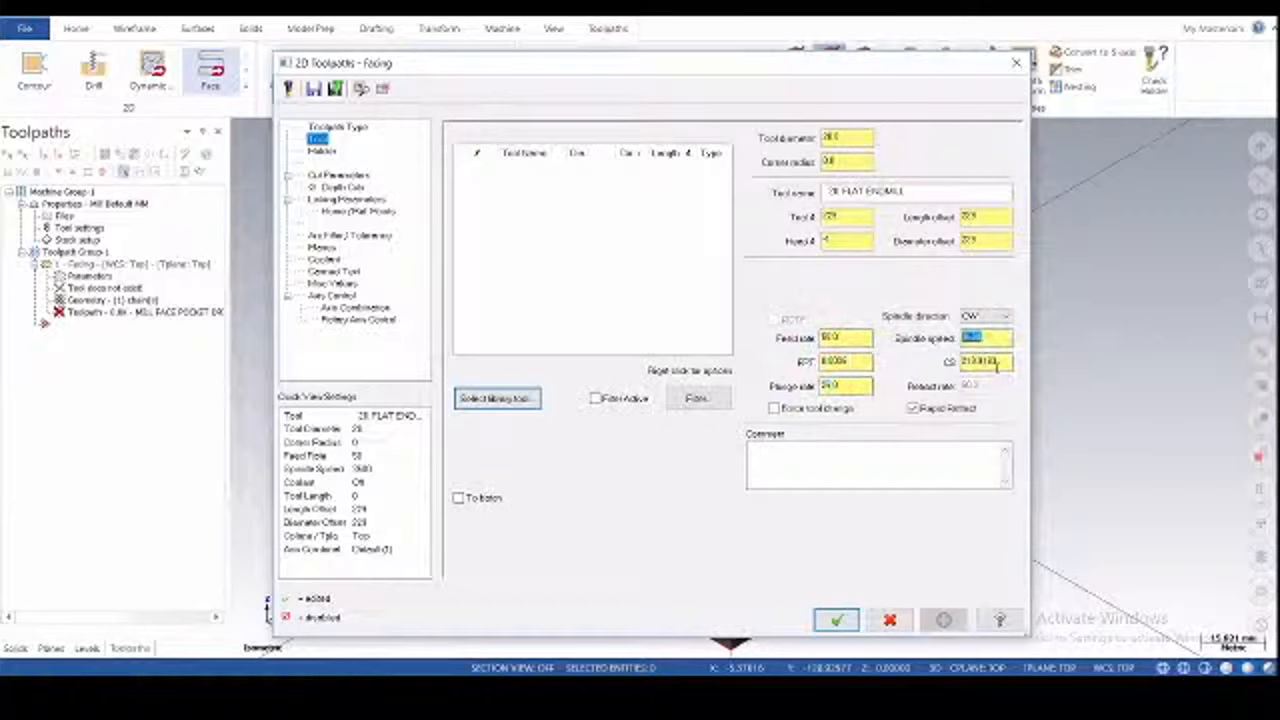
pyautogui.moveTo(997, 367); pyautogui.dragTo(930, 358)
pyautogui.click(819, 456)
pyautogui.write('face')
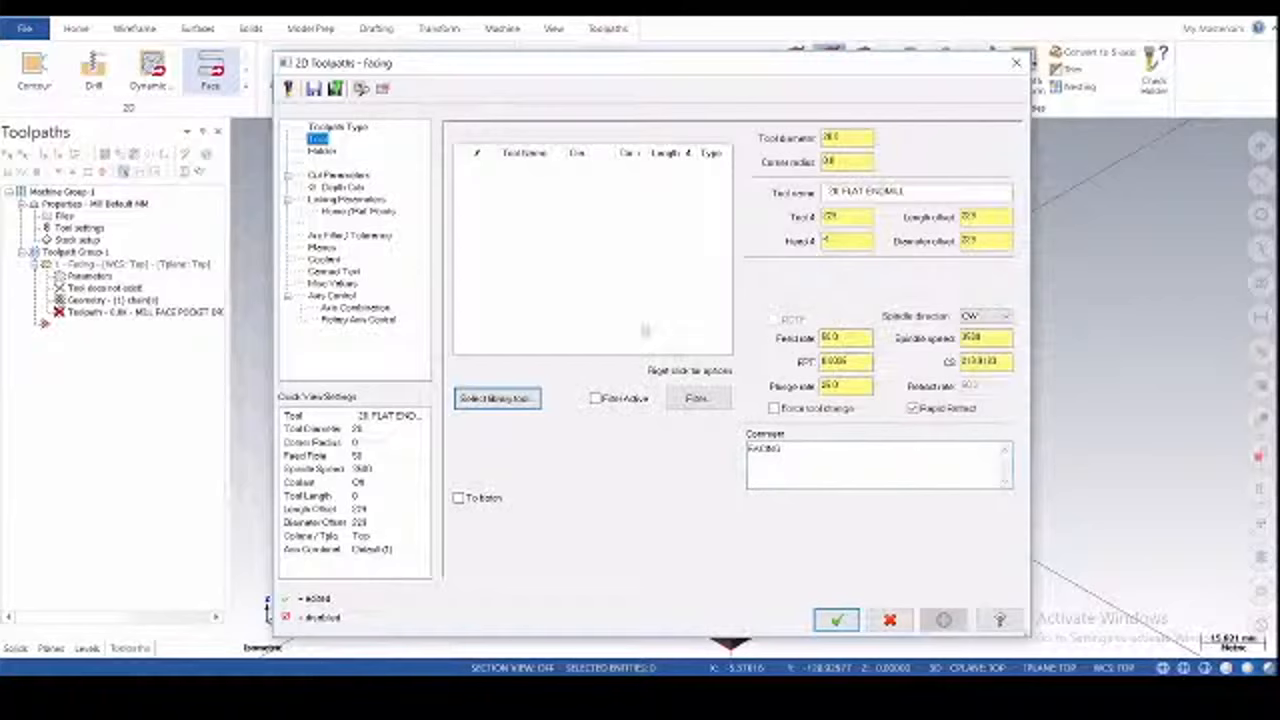
# - Choose the FACE MILL - 50/58 from the tool library with the filter active
pyautogui.click(516, 399)
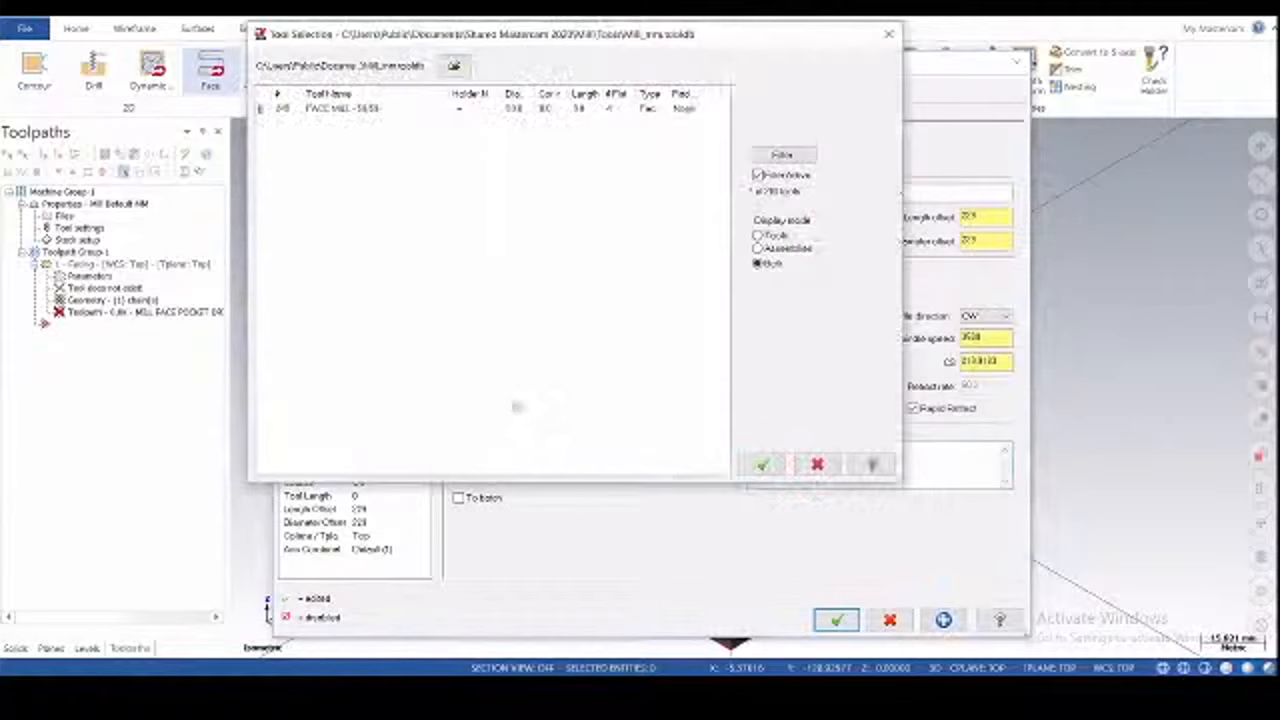
pyautogui.click(758, 176)
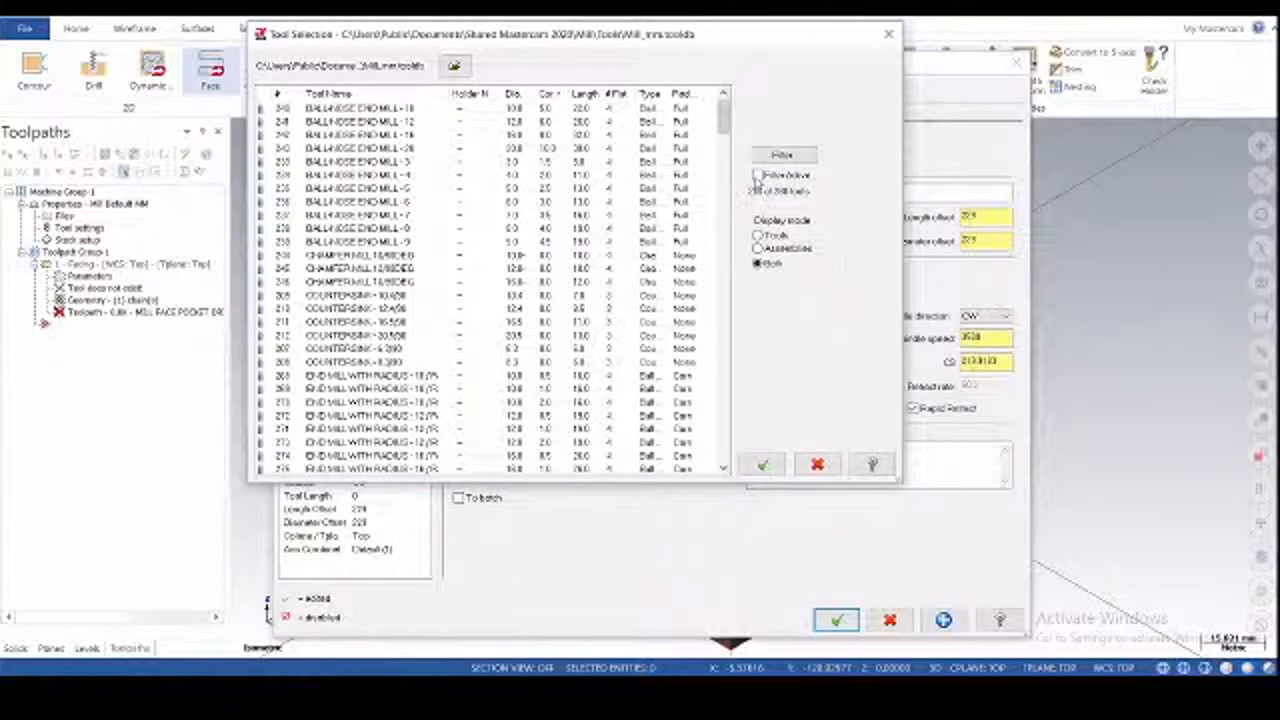
pyautogui.click(758, 176)
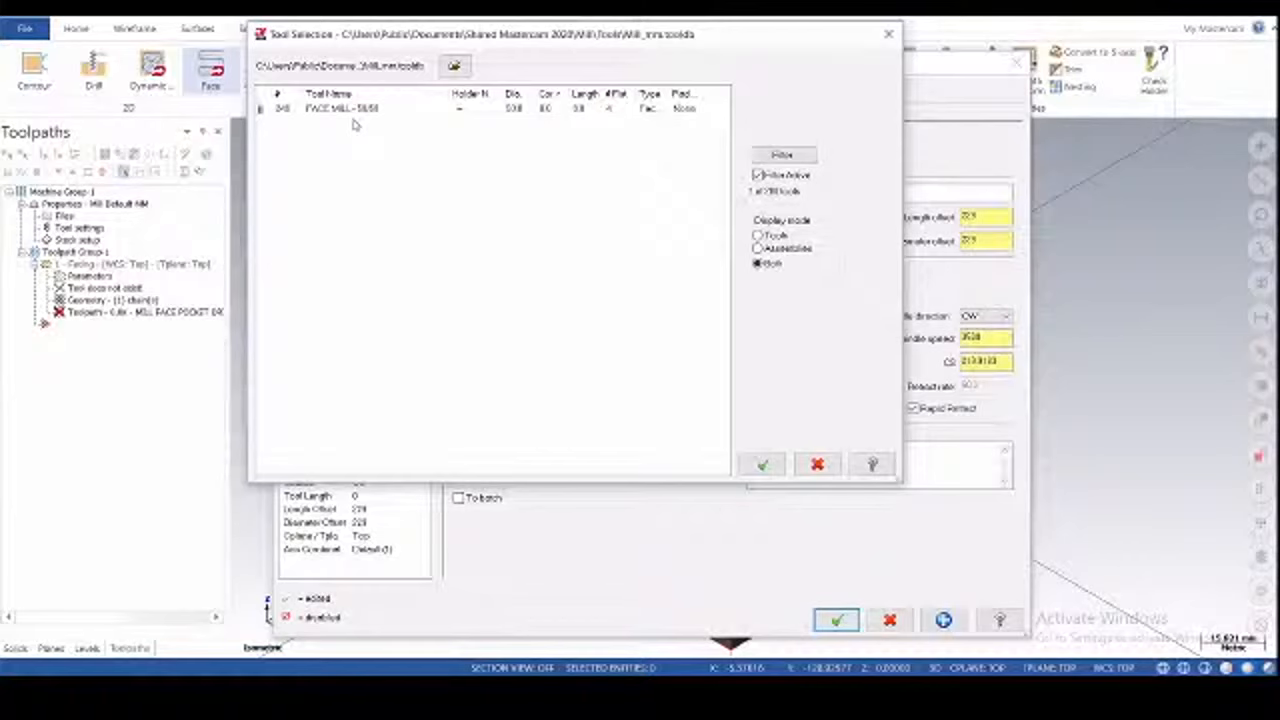
pyautogui.doubleClick(353, 110)
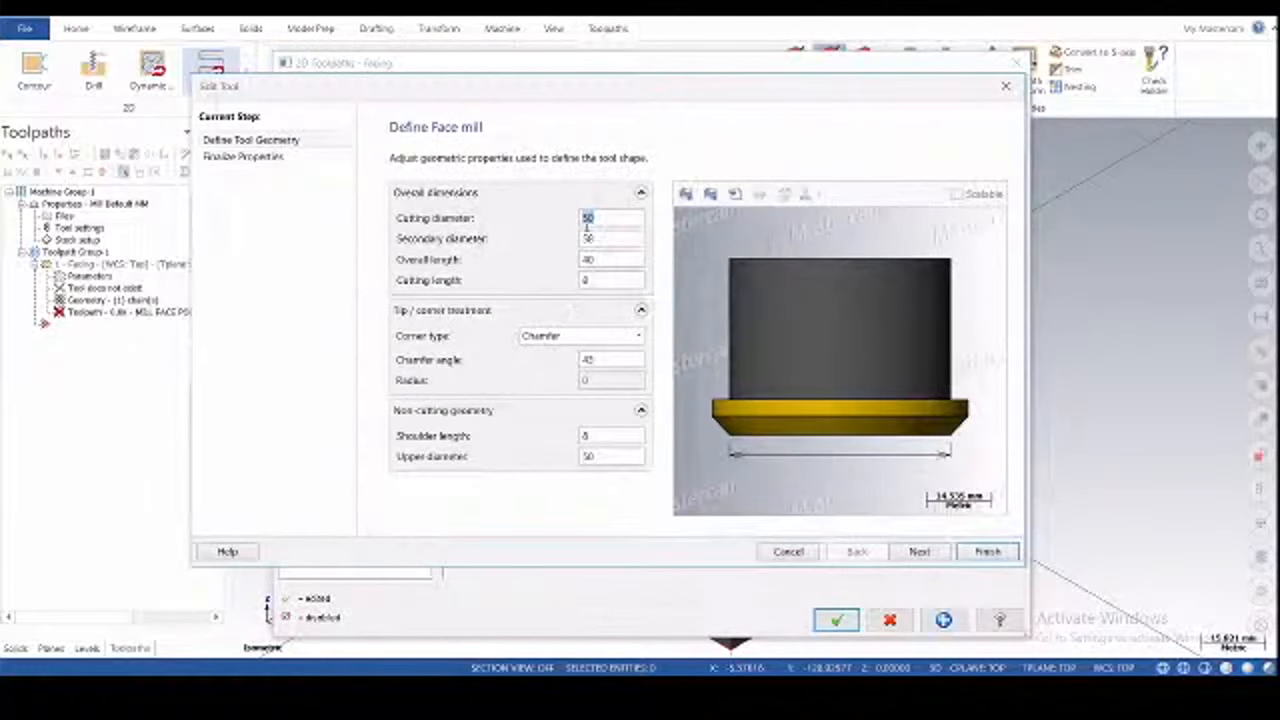
# - Review the face mill's diameters, cutting length and corner type options in its tool definition
pyautogui.click(588, 218)
pyautogui.press('Tab')
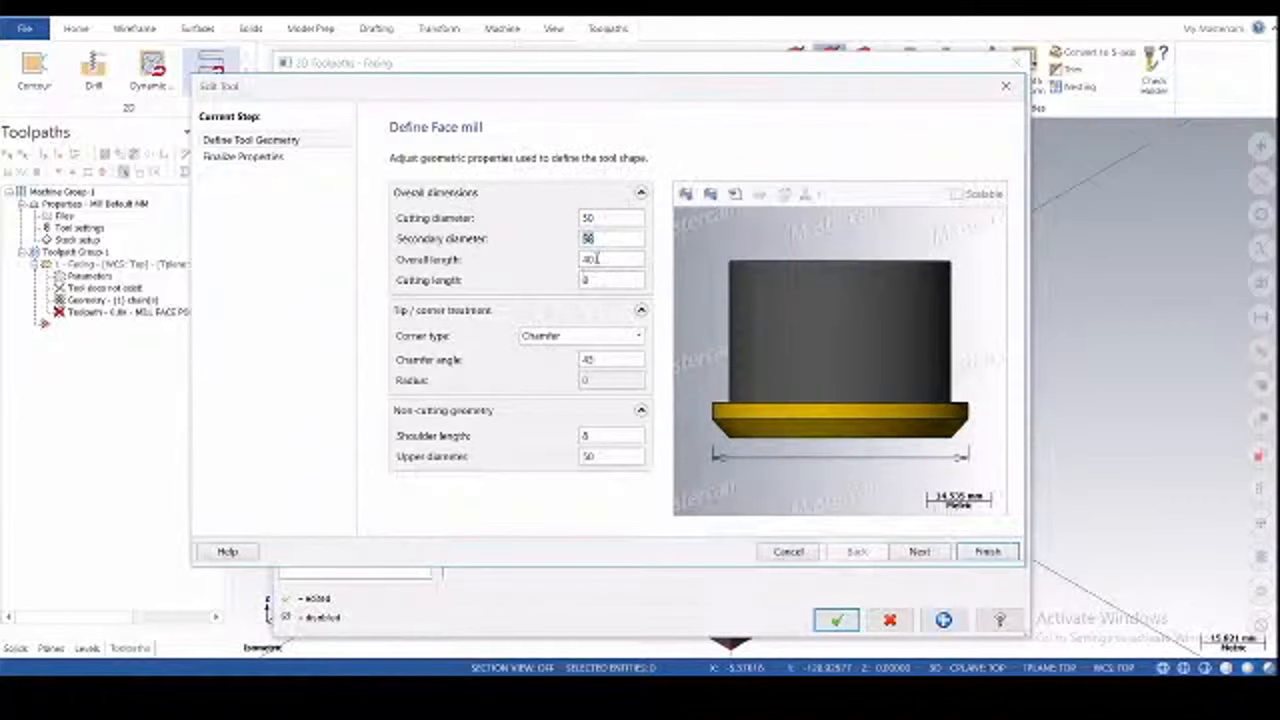
pyautogui.click(590, 280)
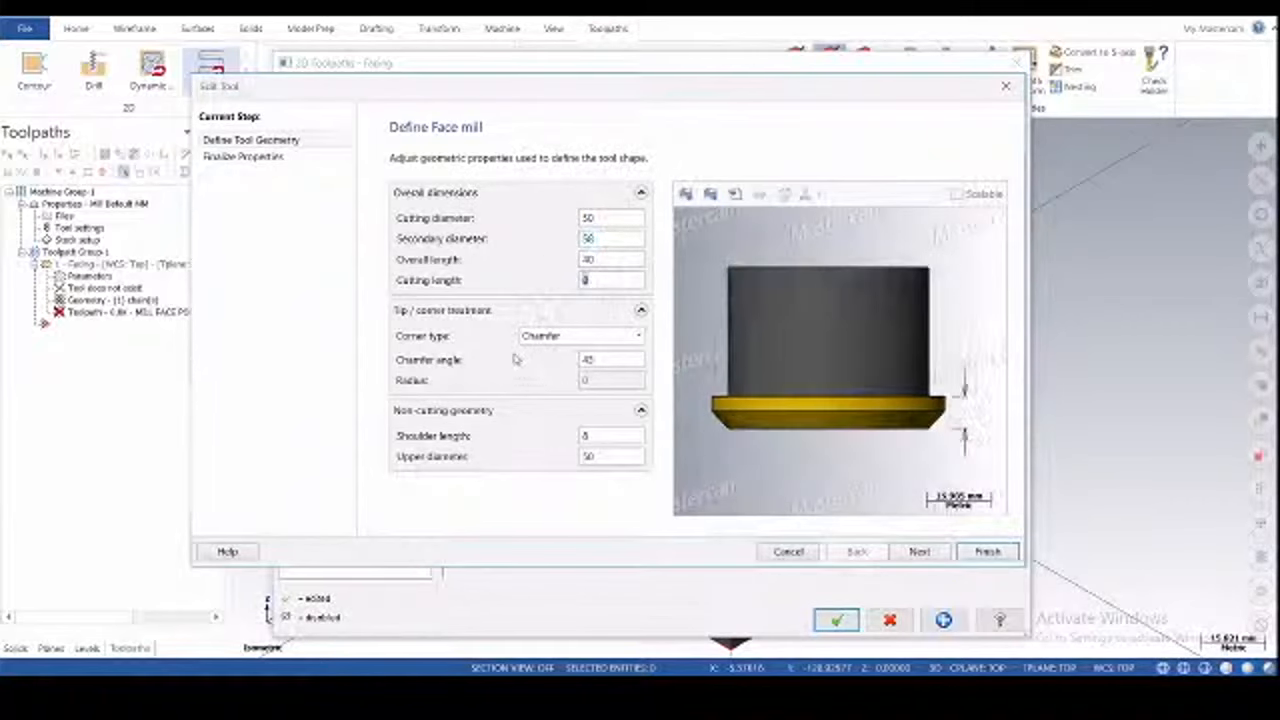
pyautogui.click(640, 336)
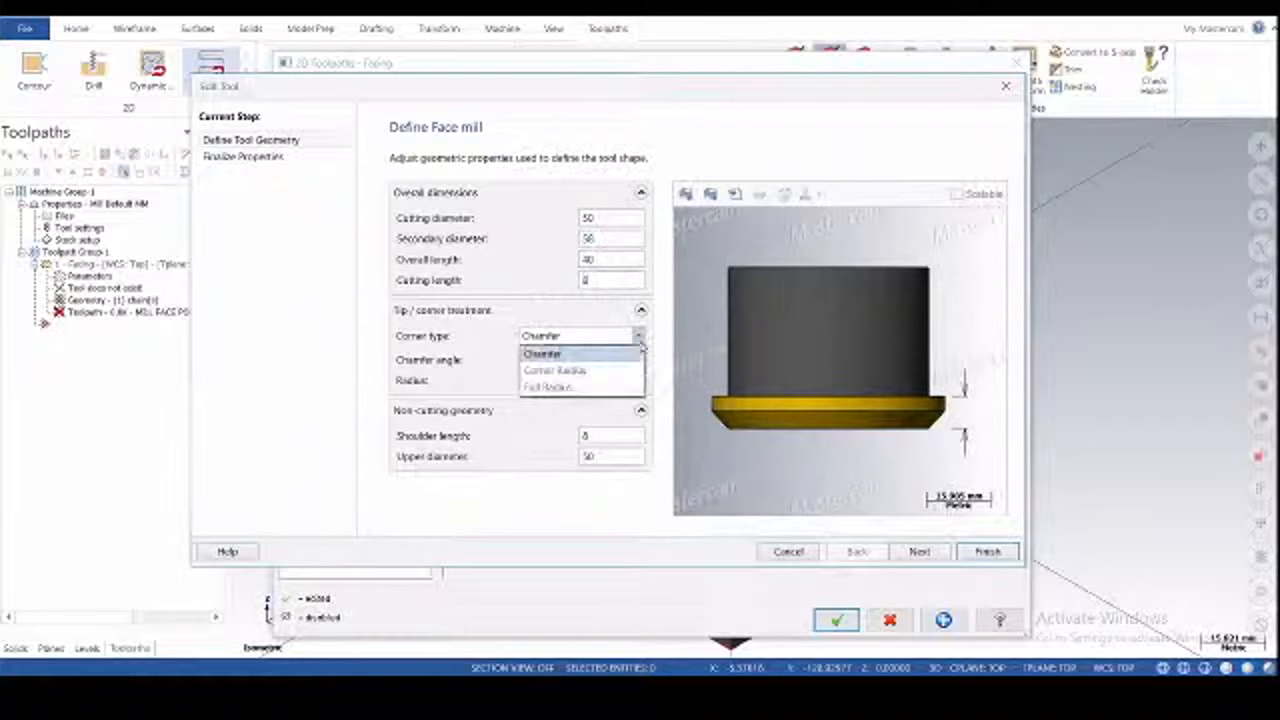
pyautogui.click(578, 352)
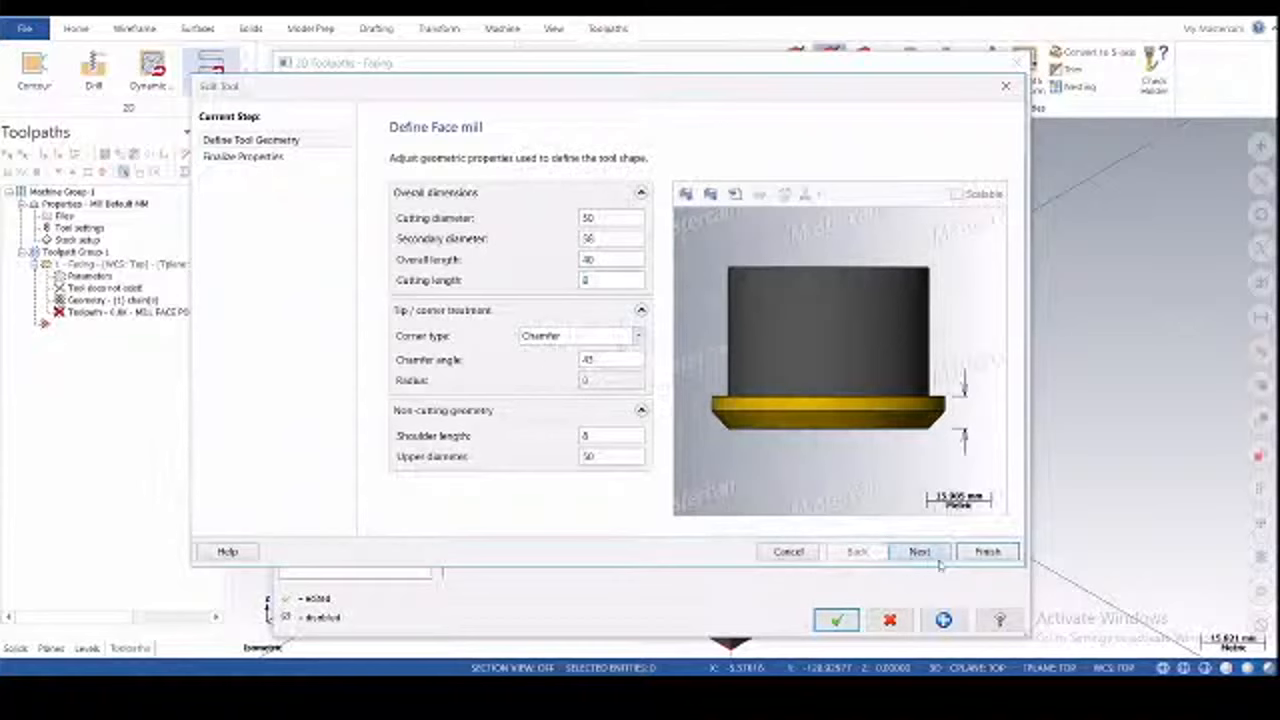
pyautogui.click(982, 552)
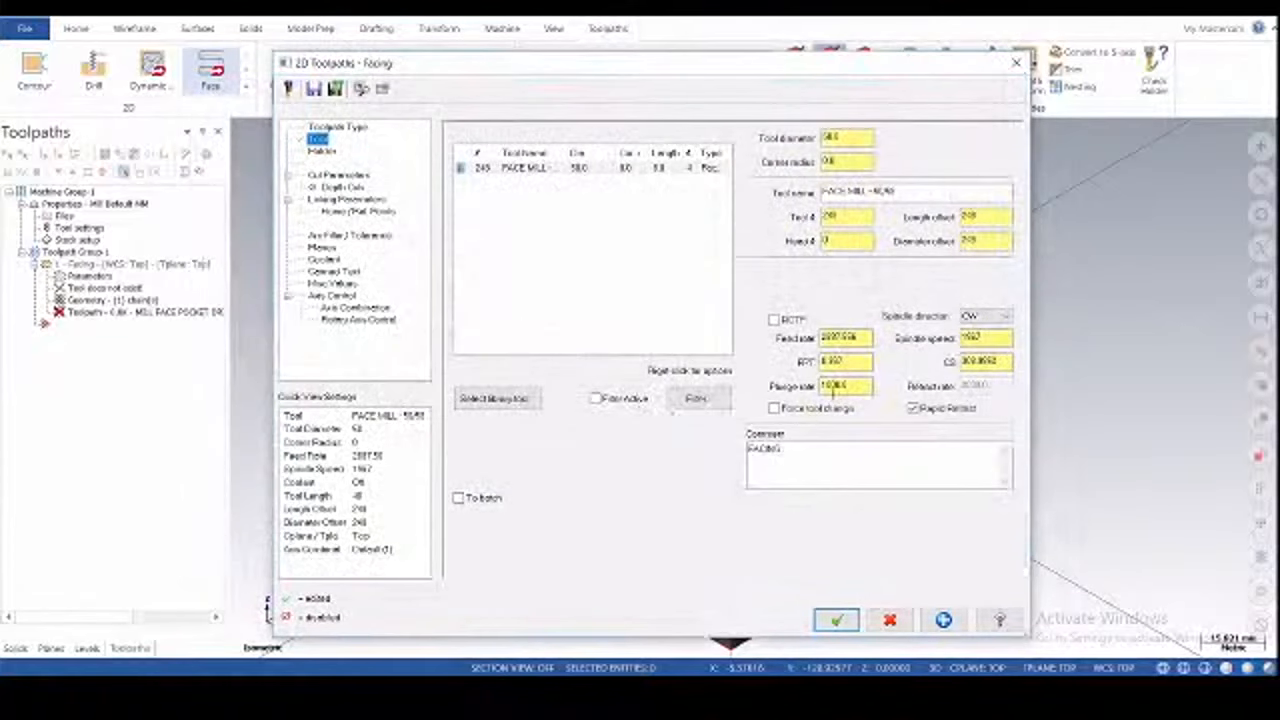
# - Extend the comment to FACING WITH 50MM TOOL and assign the B2C3-0016 holder to the face mill
pyautogui.click(853, 450)
pyautogui.write('WITH')
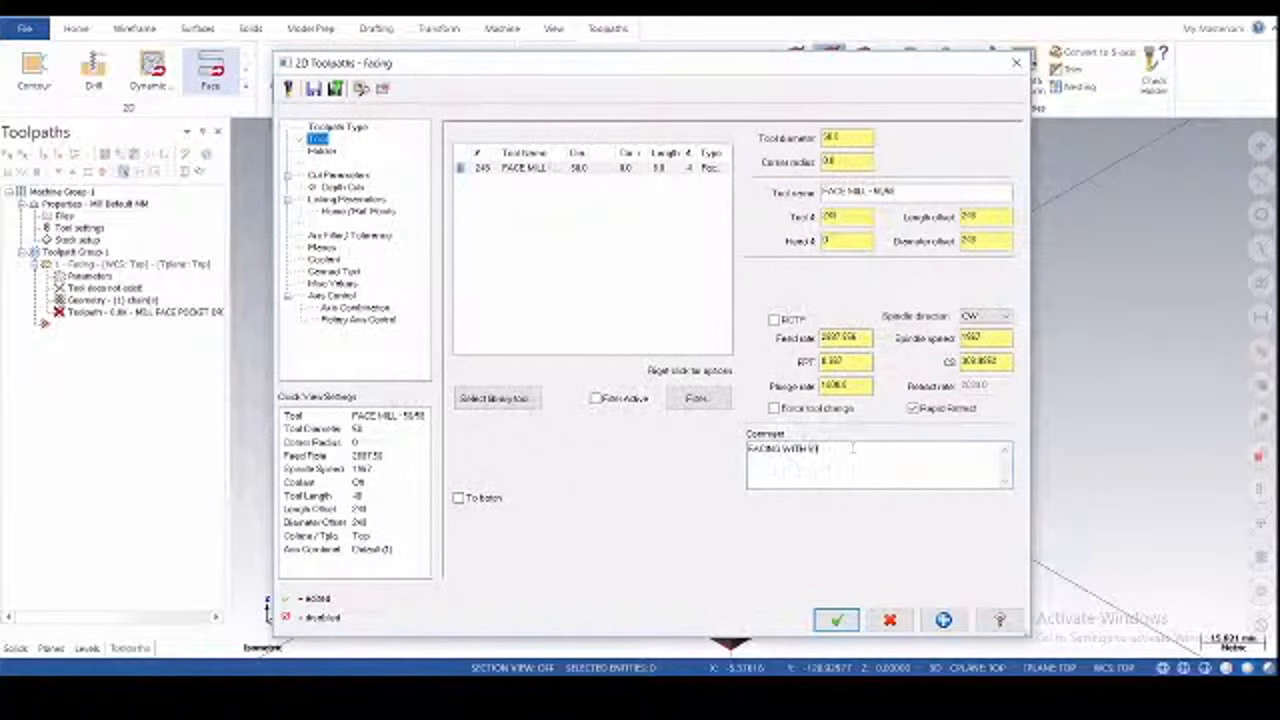
pyautogui.write(' 50MM TOOL')
pyautogui.click(325, 151)
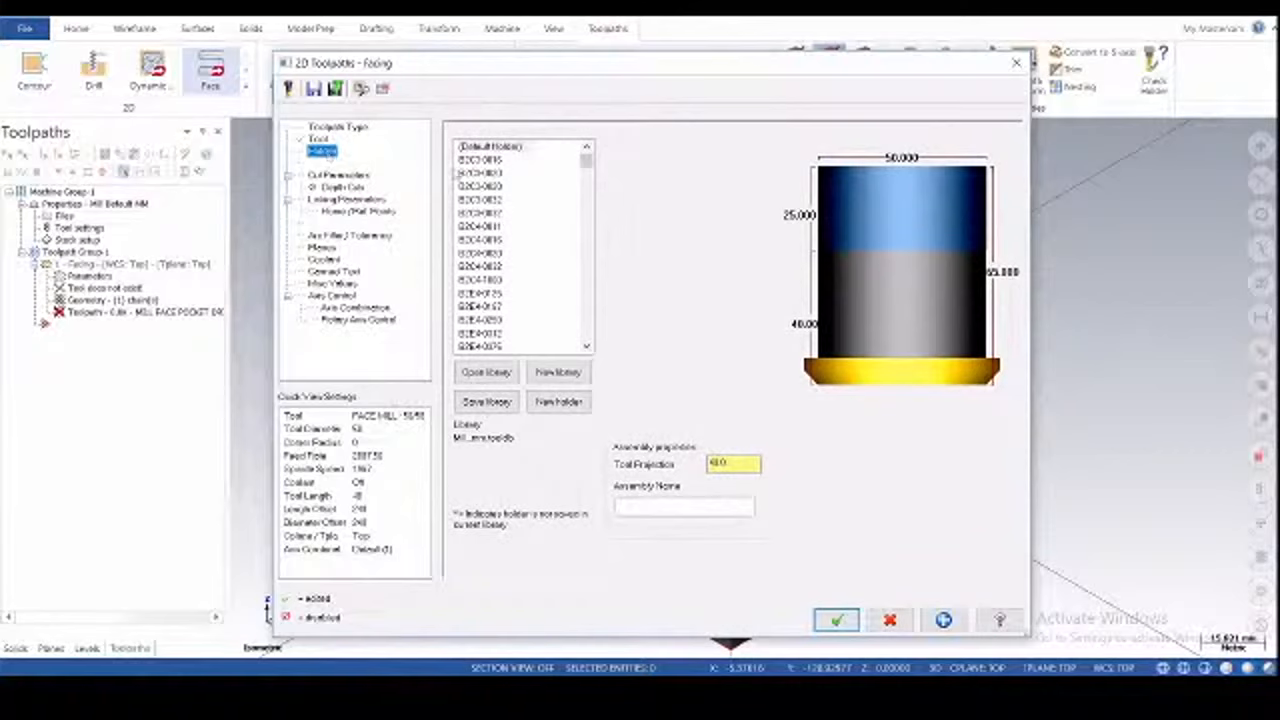
pyautogui.click(482, 161)
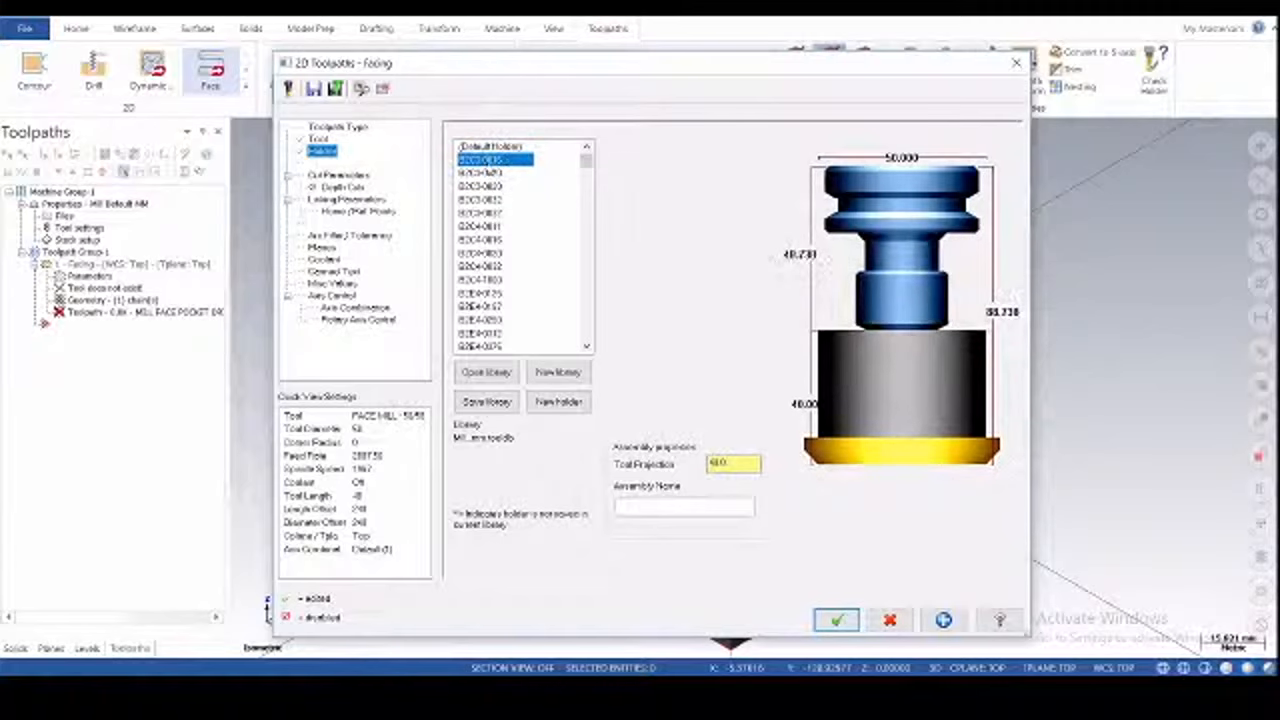
# - Set the facing cut style to Zigzag and the stock to leave on floors to 0 in the cut parameters
pyautogui.click(330, 177)
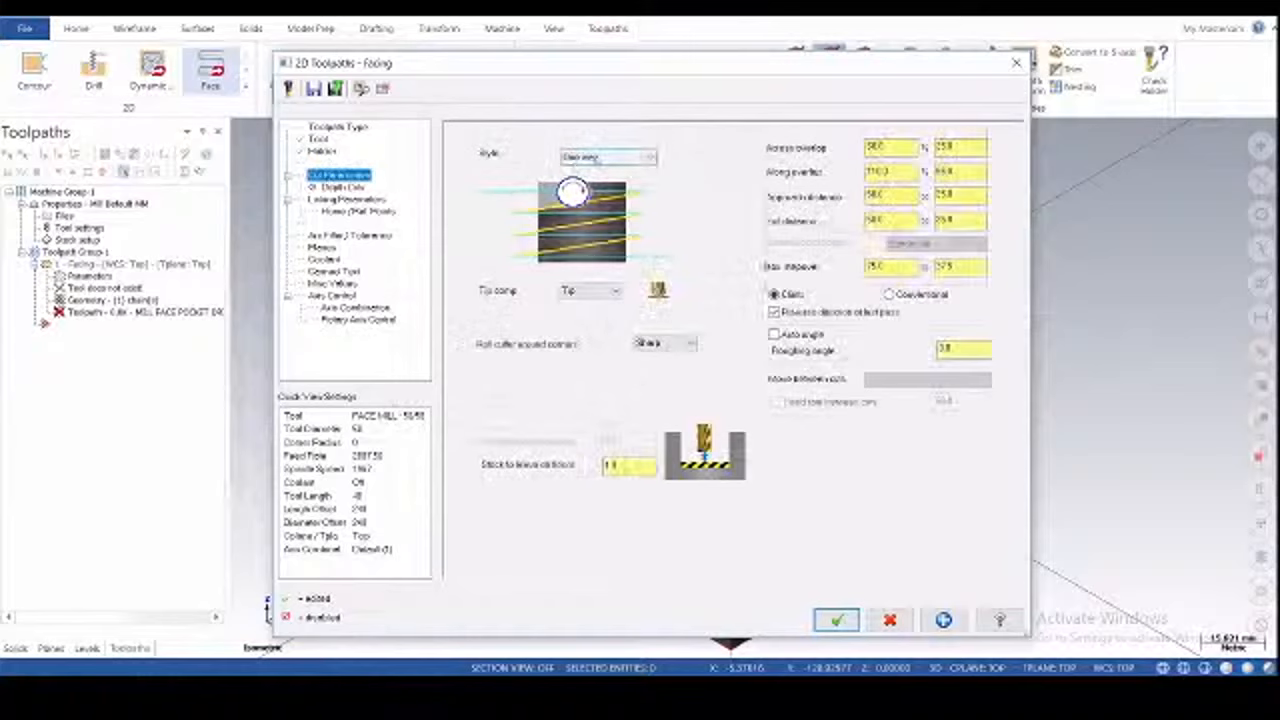
pyautogui.click(596, 157)
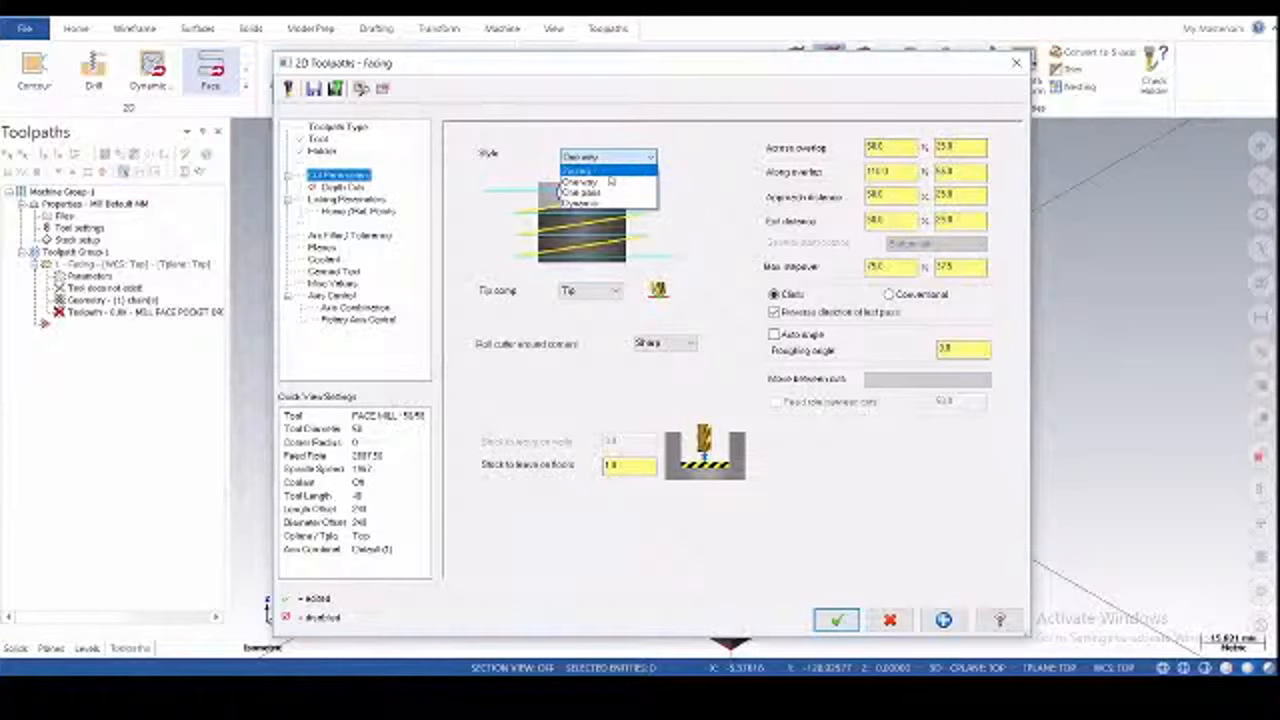
pyautogui.click(611, 178)
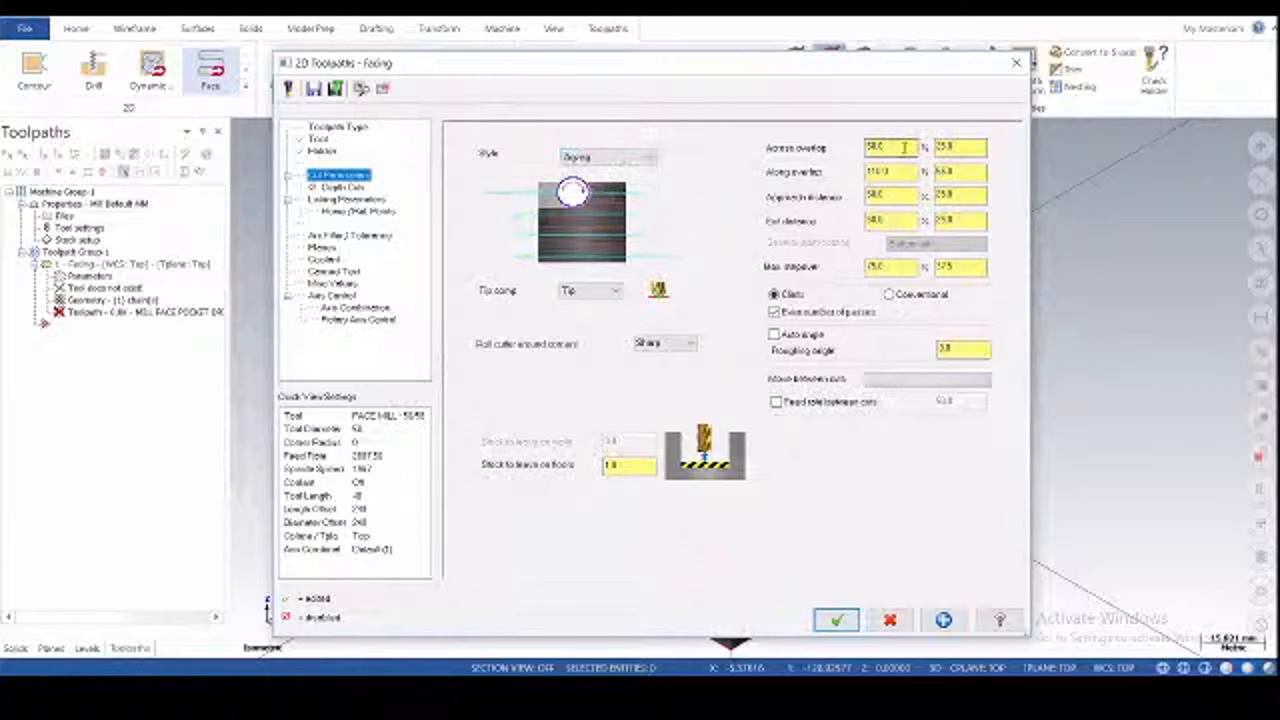
pyautogui.moveTo(904, 149); pyautogui.dragTo(849, 144)
pyautogui.press('Tab')
pyautogui.press('Tab')
pyautogui.press('Tab')
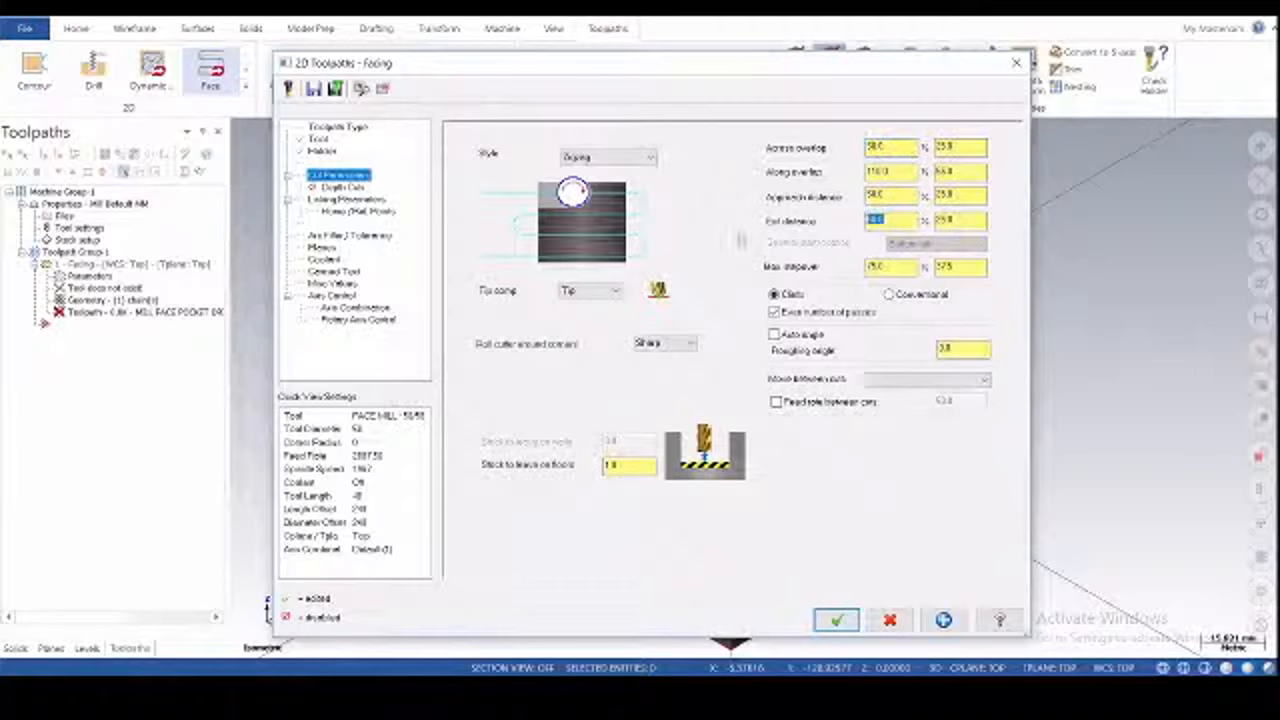
pyautogui.press('Tab')
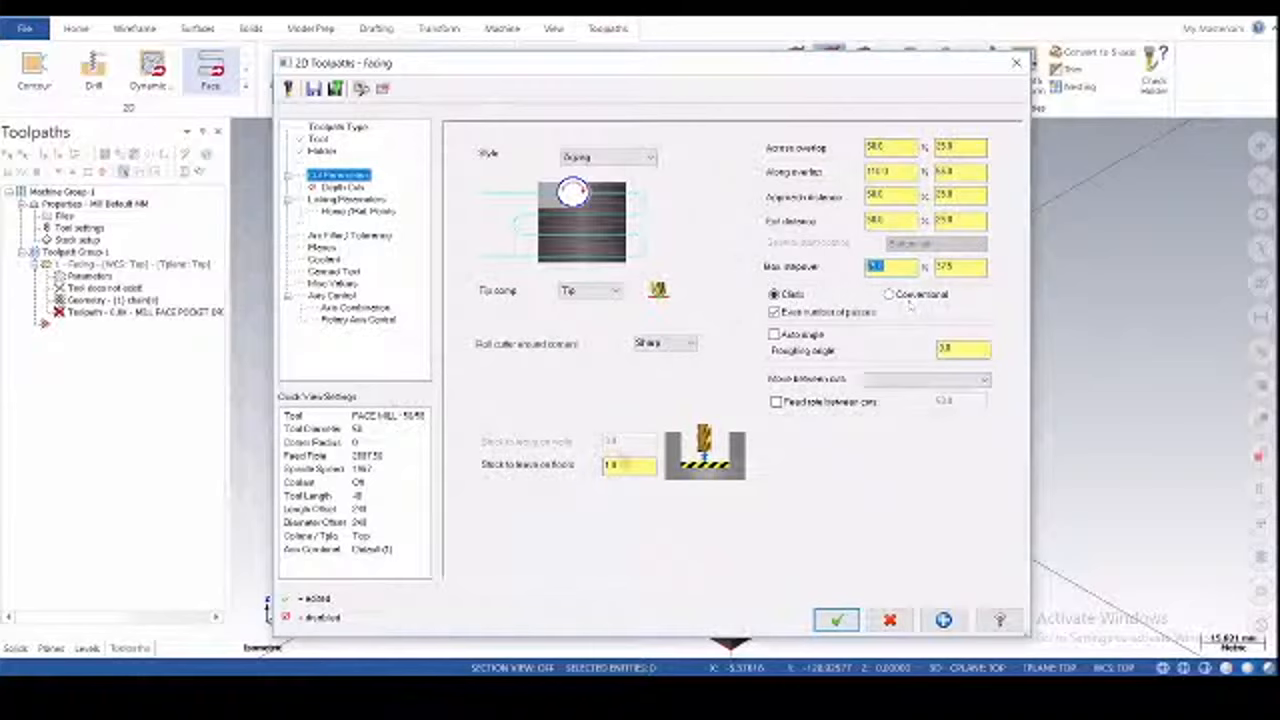
pyautogui.click(615, 465)
pyautogui.write('0')
# - Enable depth cuts for the facing toolpath with a 0.5 mm max rough step and keep tool down
pyautogui.click(346, 190)
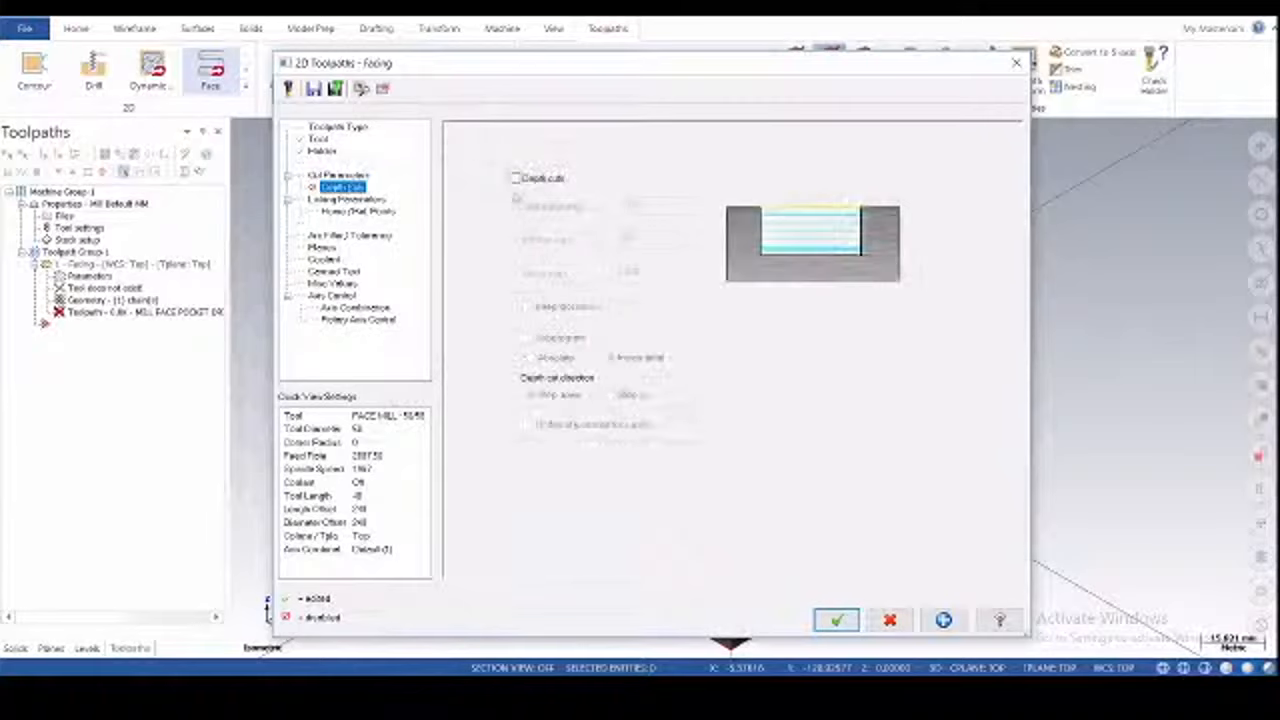
pyautogui.click(515, 178)
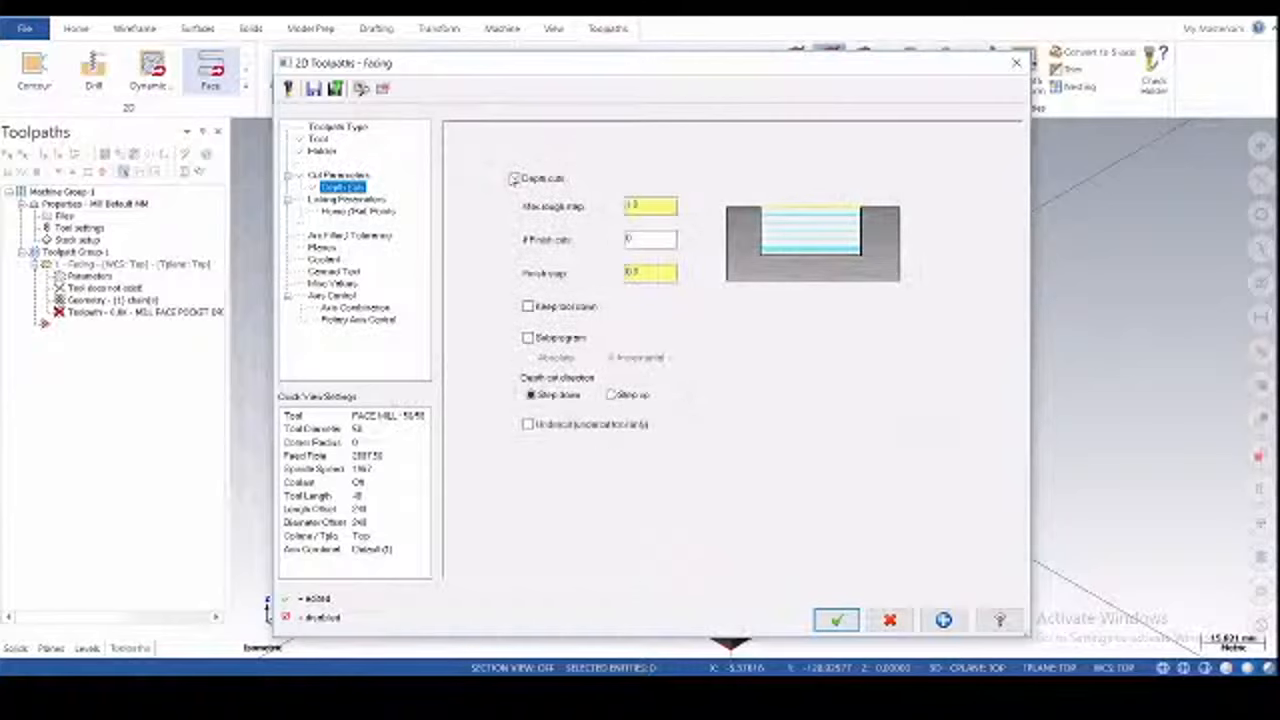
pyautogui.doubleClick(630, 206)
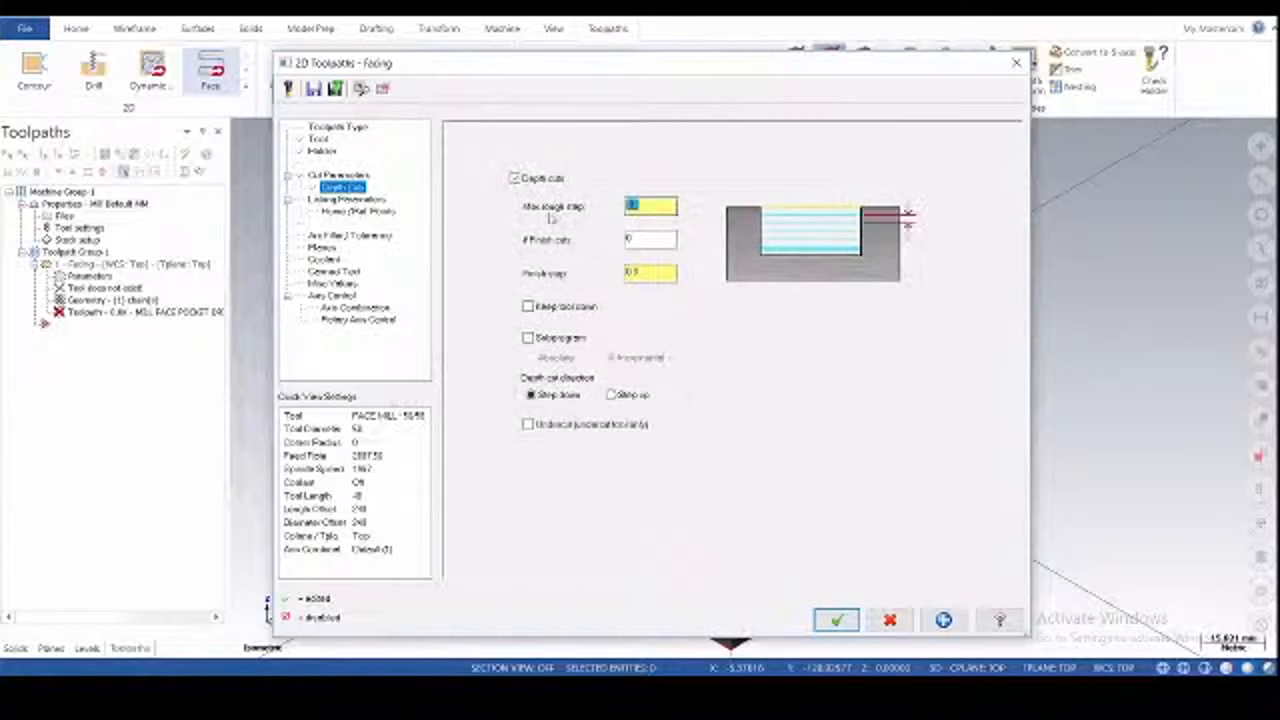
pyautogui.write('5')
pyautogui.press('Return')
pyautogui.click(552, 311)
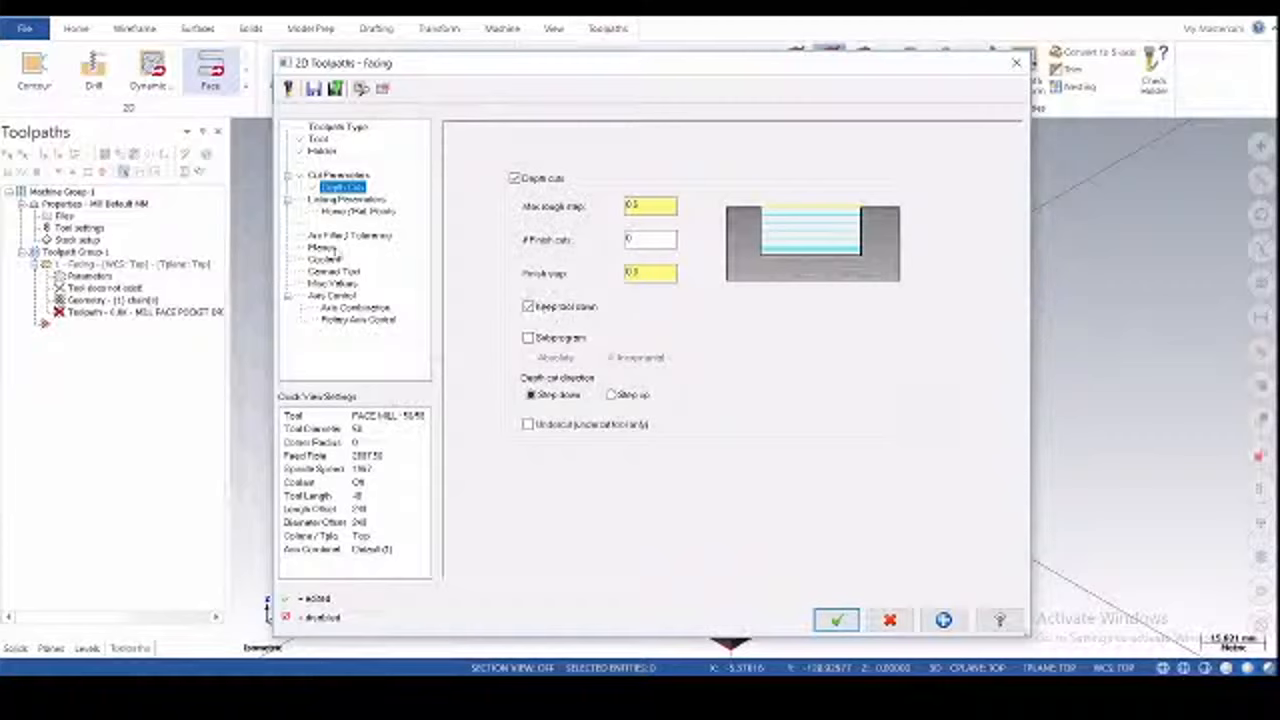
# - Enable clearance and set retract and depth to absolute in the linking parameters, then accept the facing toolpath
pyautogui.click(345, 200)
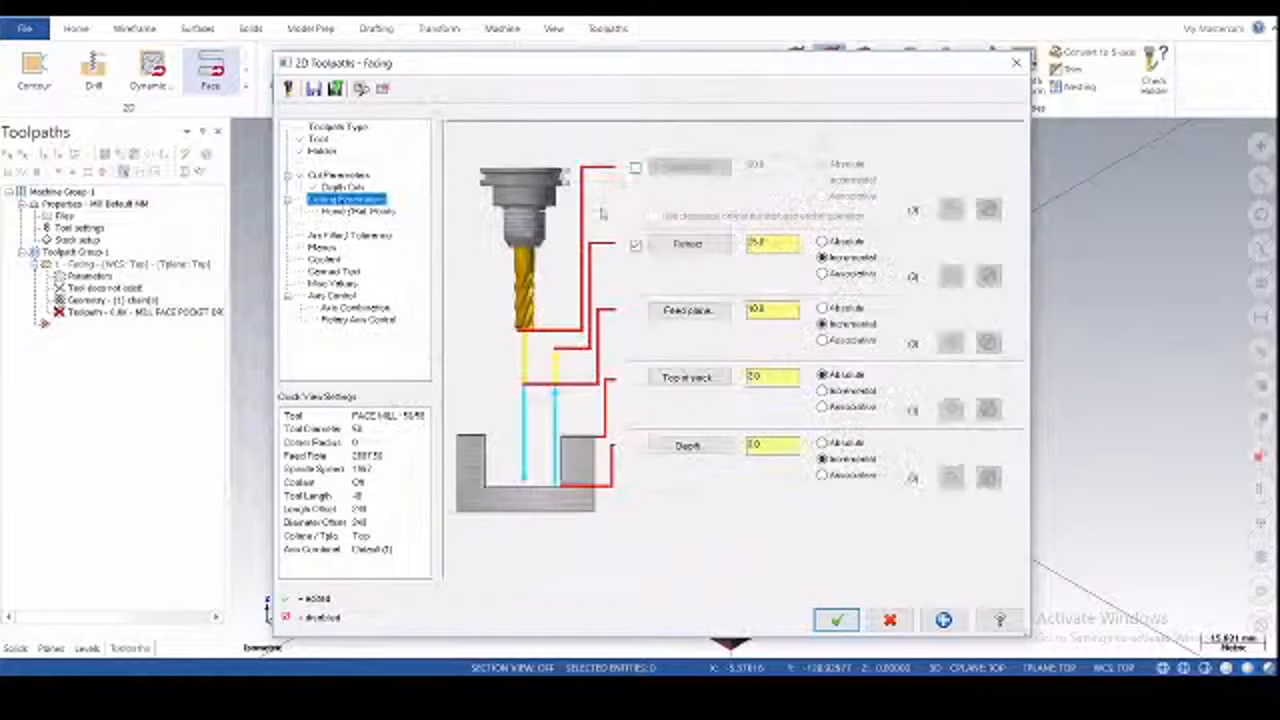
pyautogui.click(635, 168)
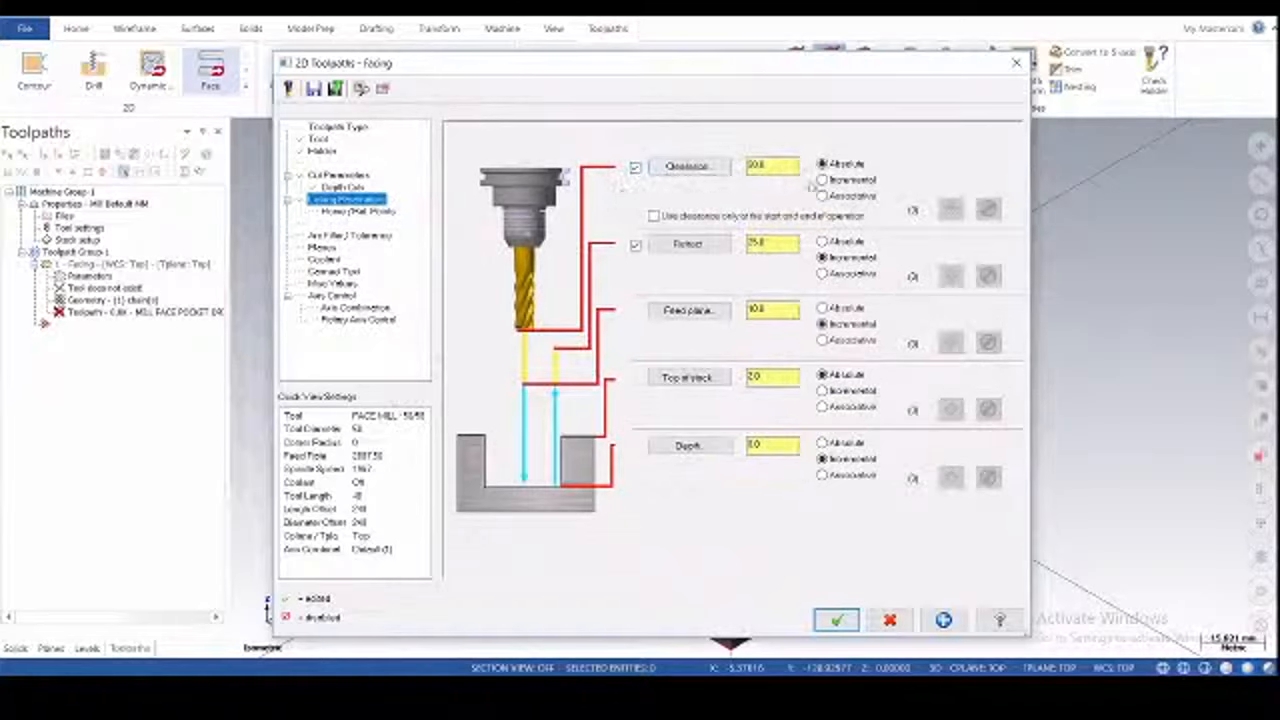
pyautogui.doubleClick(760, 166)
pyautogui.click(823, 242)
pyautogui.click(840, 443)
pyautogui.doubleClick(762, 376)
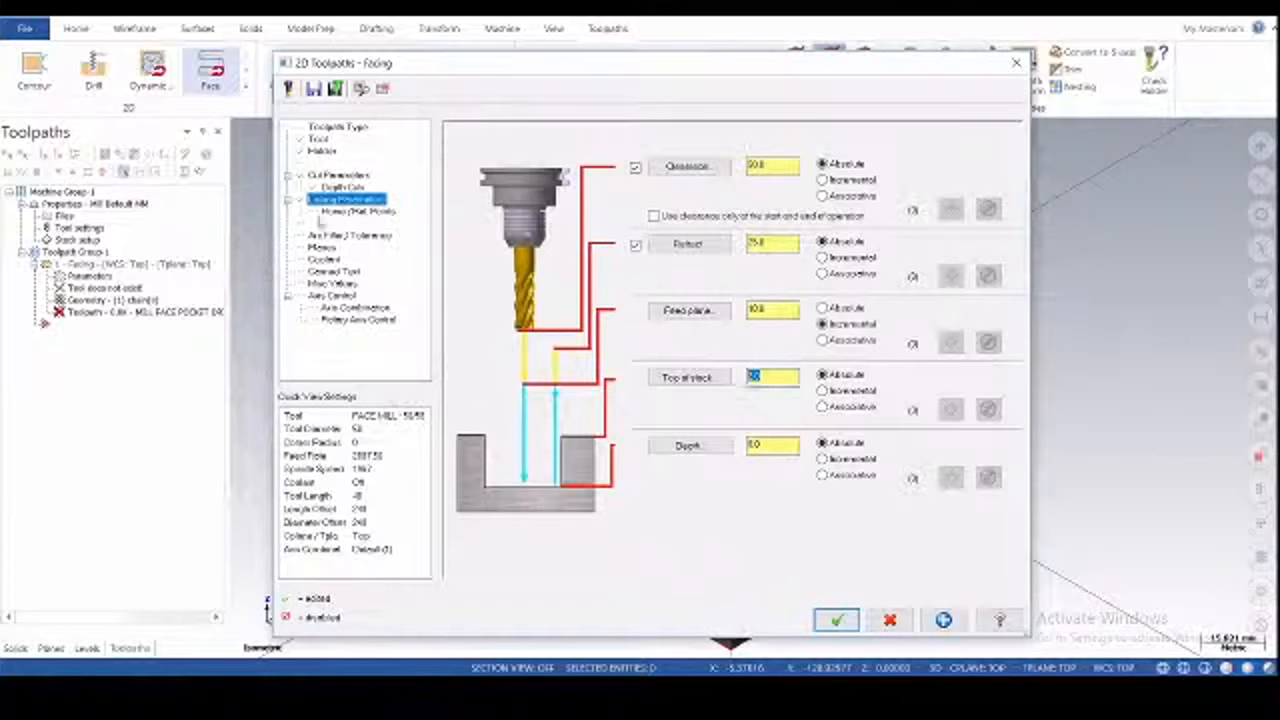
pyautogui.click(837, 622)
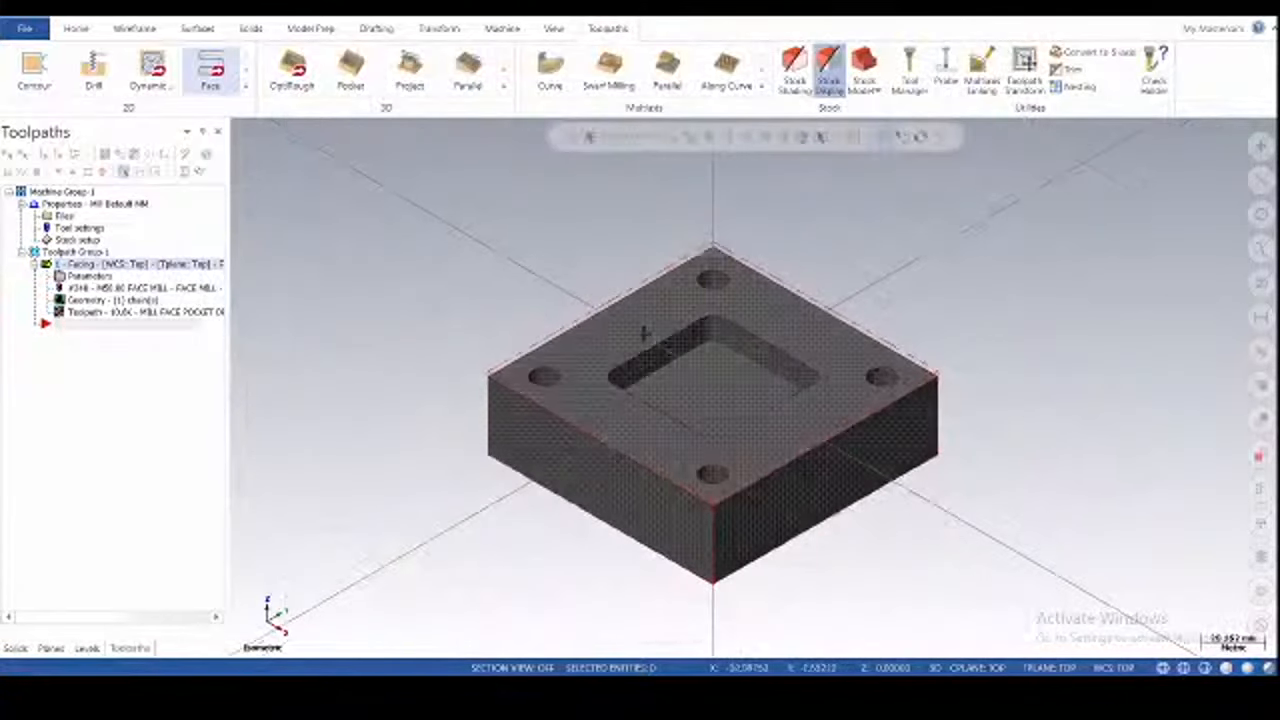
# - Show the facing toolpath on the block and examine its zigzag passes across the top face
pyautogui.scroll(-1, 557, 350)
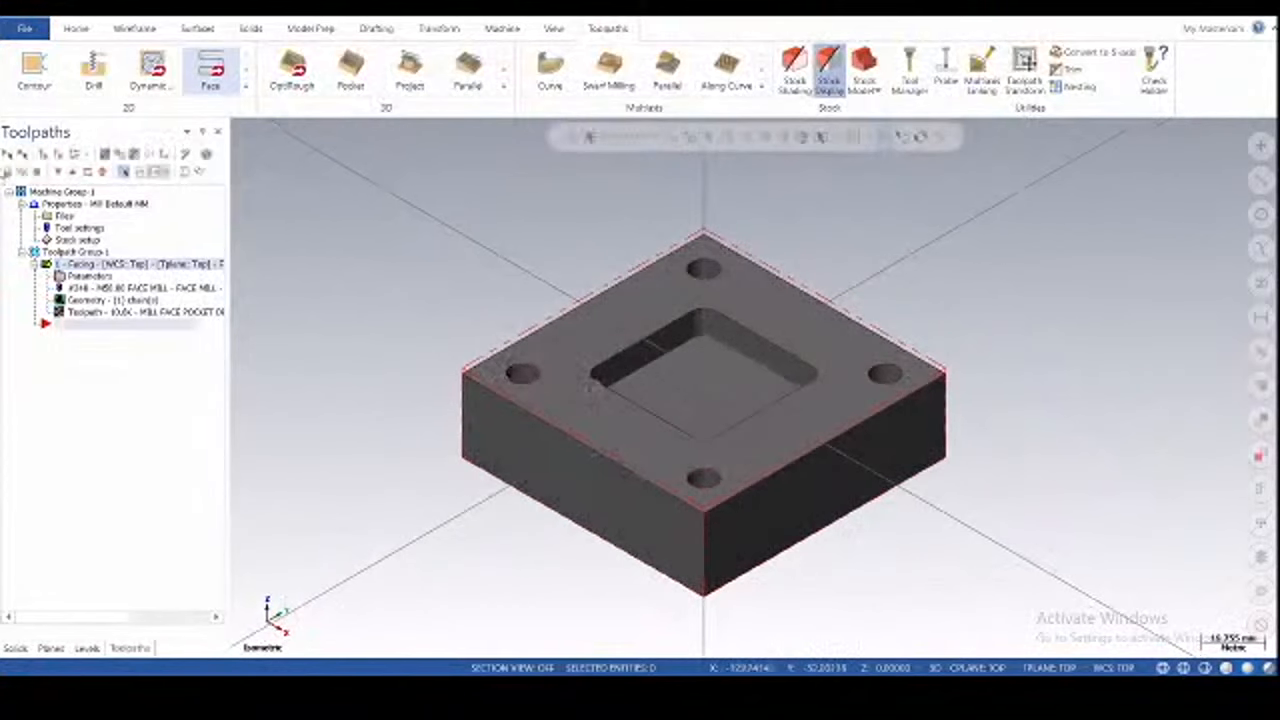
pyautogui.click(22, 173)
pyautogui.scroll(-2, 571, 263)
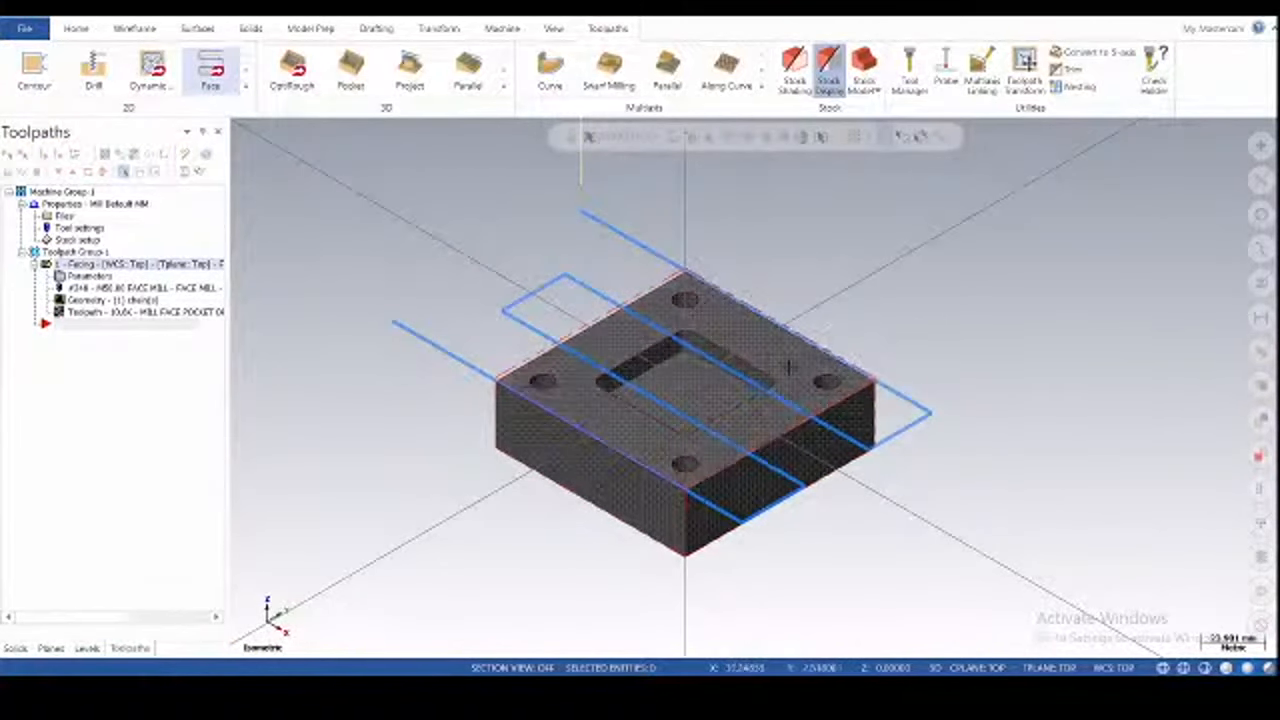
pyautogui.scroll(-1, 601, 487)
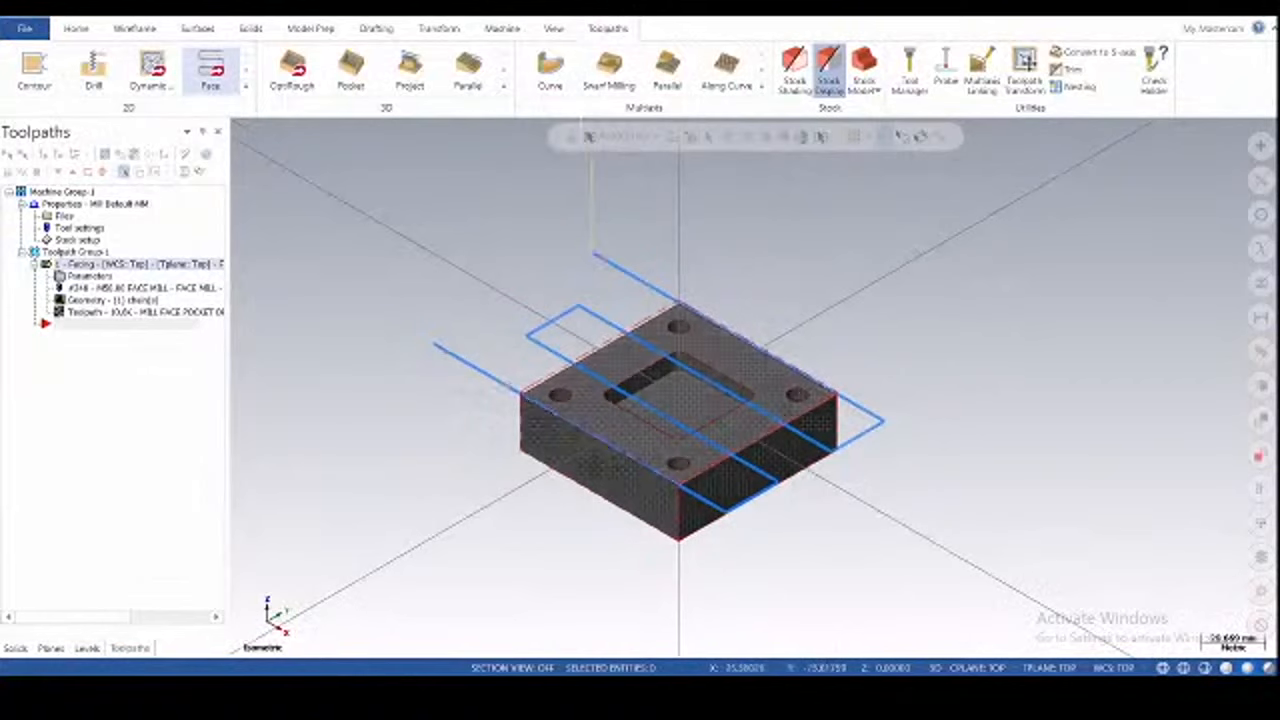
pyautogui.scroll(2, 662, 418)
pyautogui.scroll(-2, 834, 631)
pyautogui.scroll(3, 720, 535)
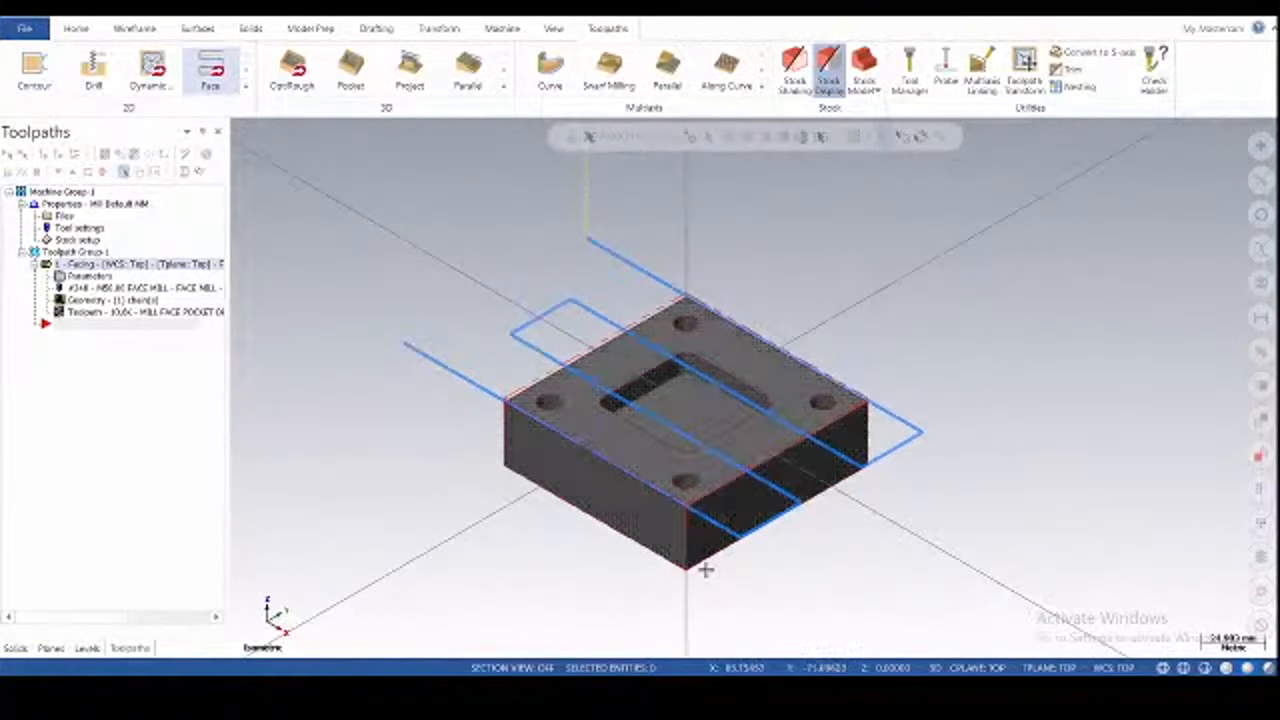
pyautogui.scroll(-2, 706, 571)
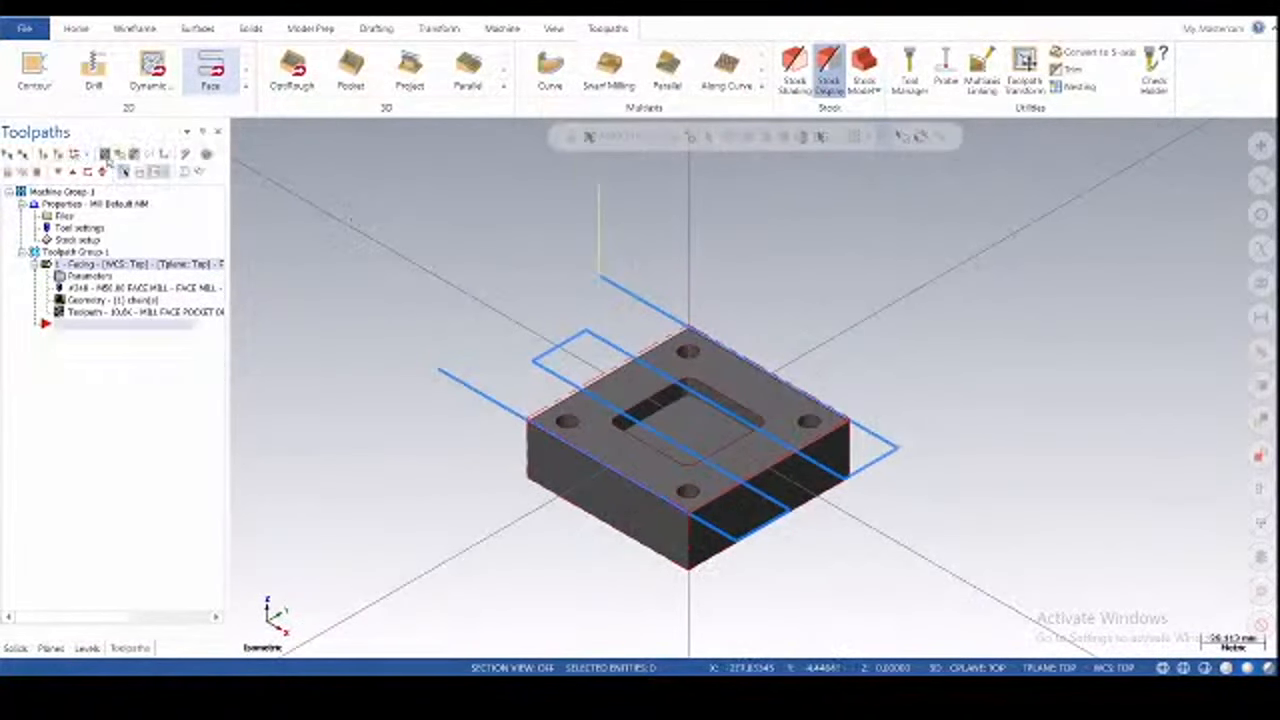
# - Play the backplot of the facing operation with the tool and holder shown, and close it
pyautogui.click(105, 156)
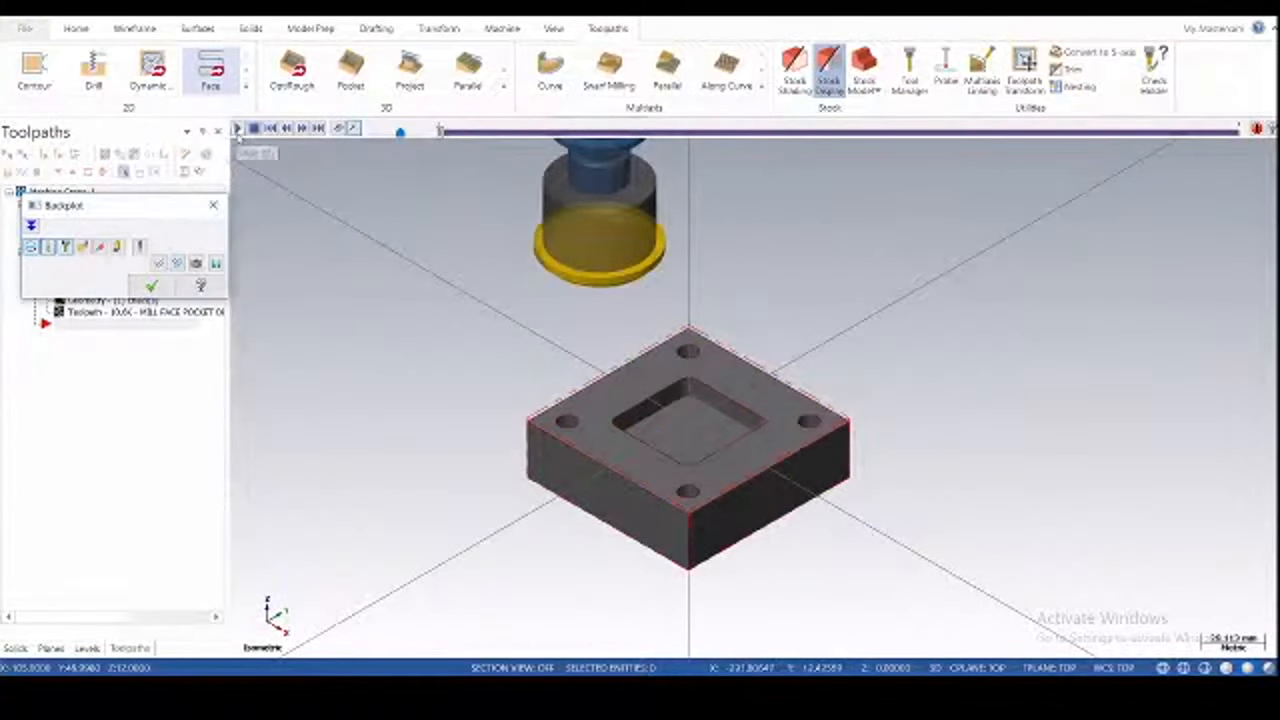
pyautogui.click(238, 129)
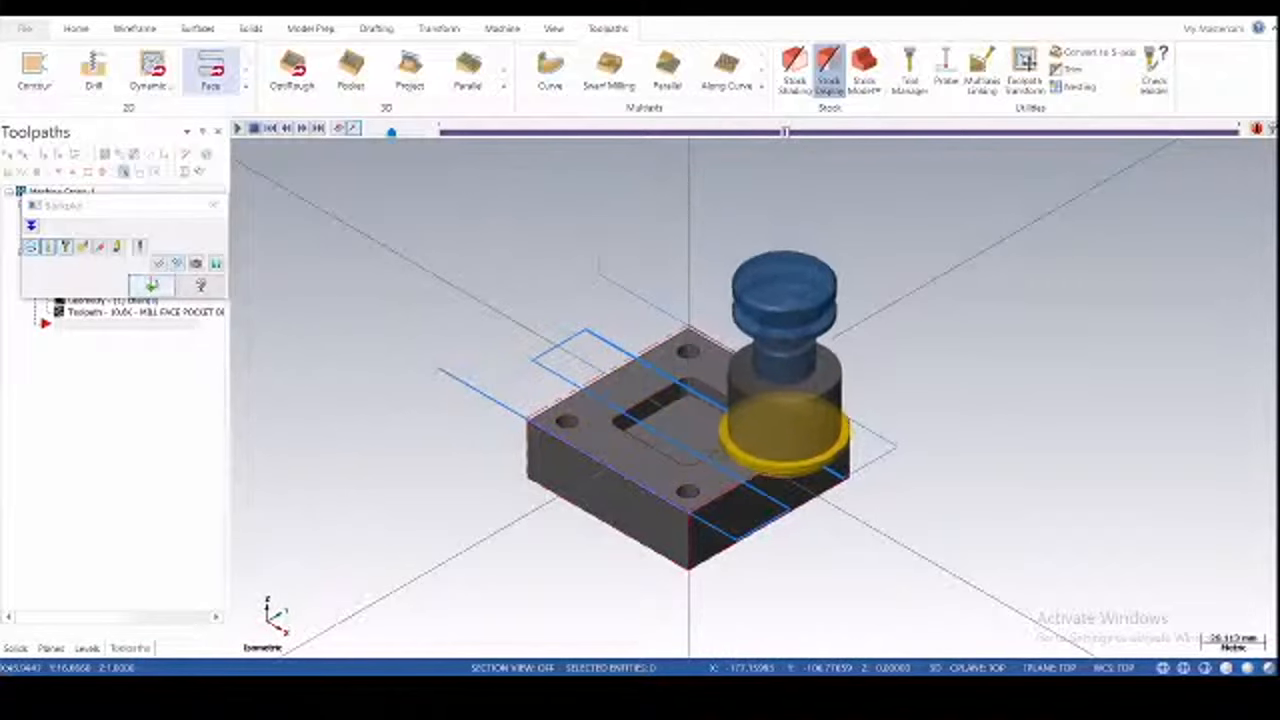
pyautogui.click(151, 286)
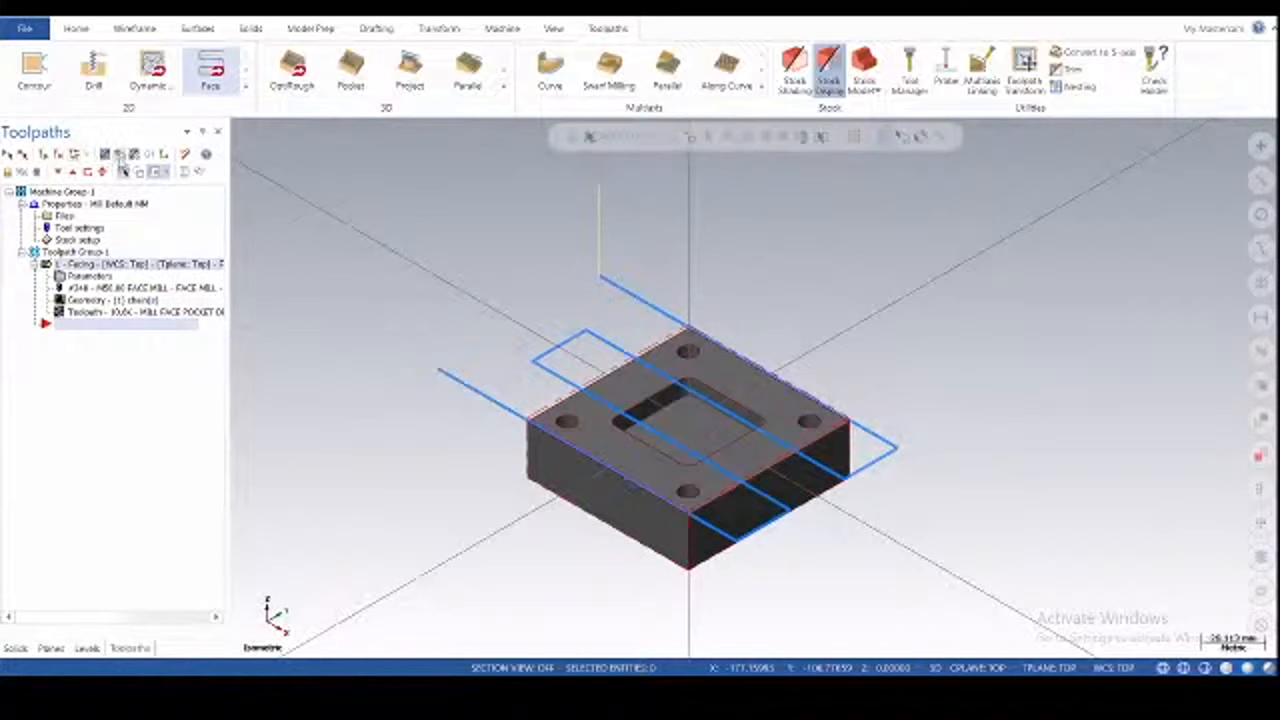
# - Open the facing operation in Mastercam Simulator's Verify mode, reduce the playback speed and check the operation and tool number in the move list
pyautogui.click(119, 154)
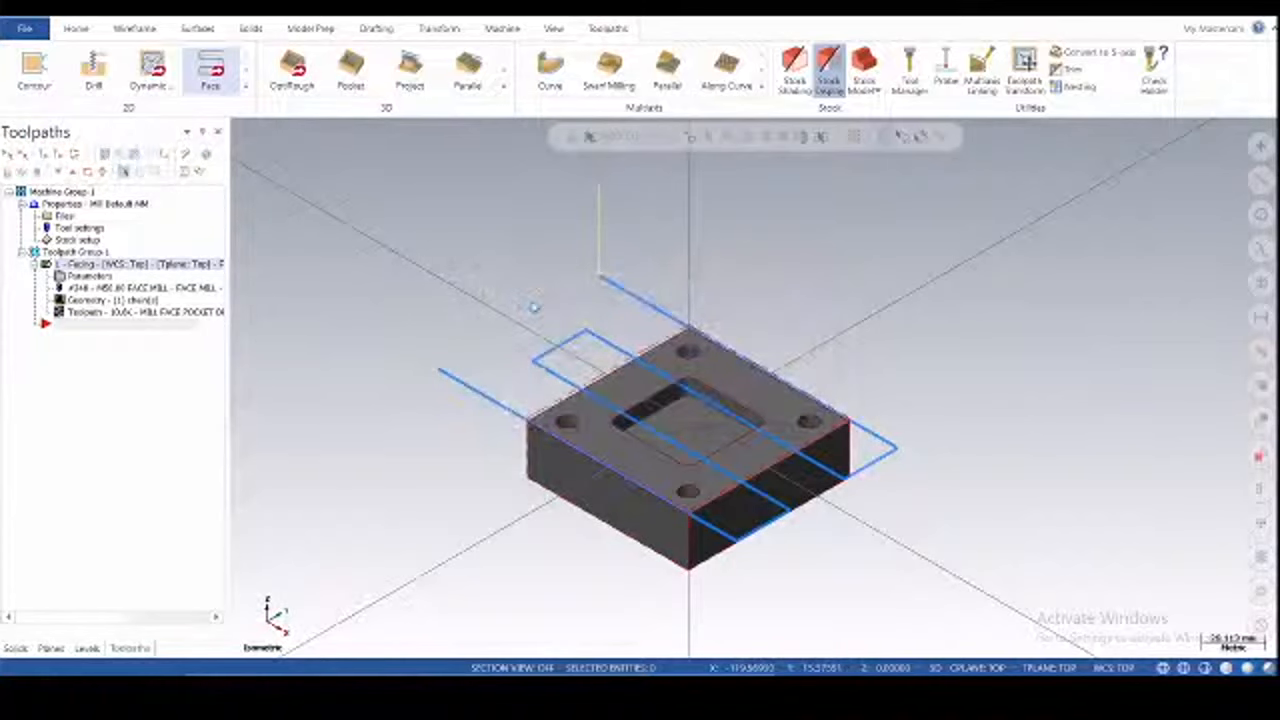
pyautogui.scroll(-1, 535, 309)
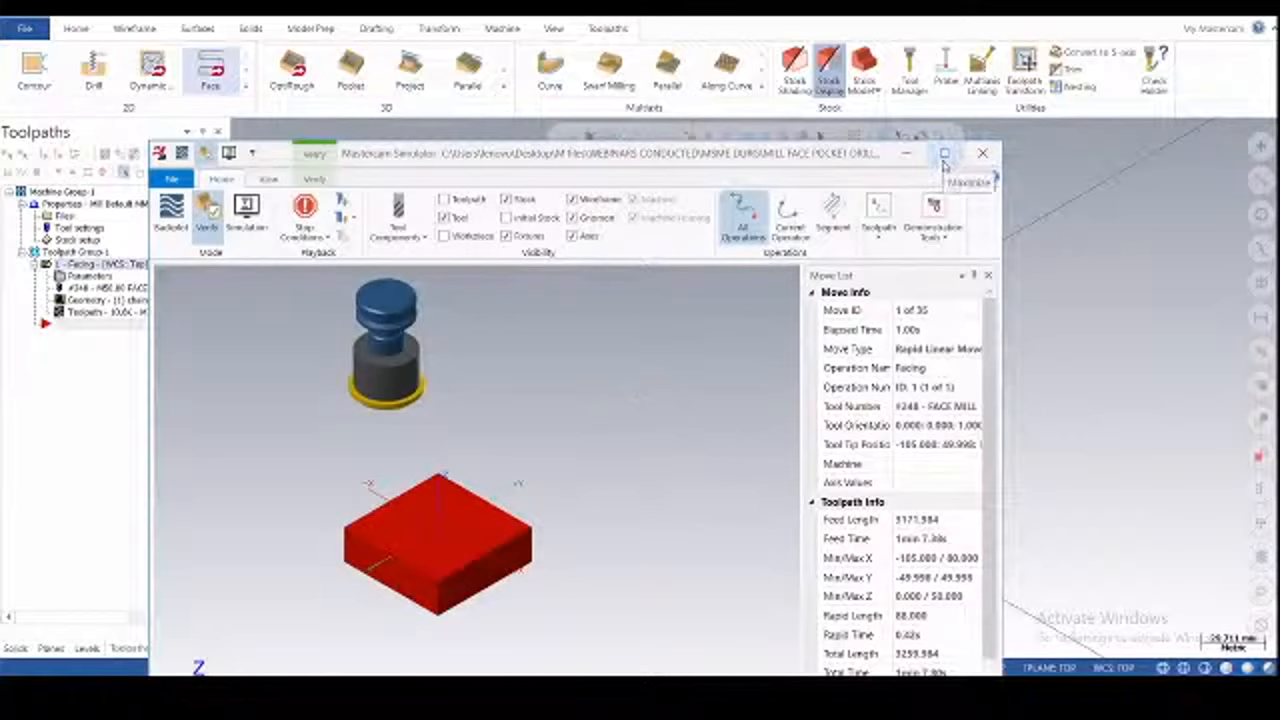
pyautogui.click(944, 155)
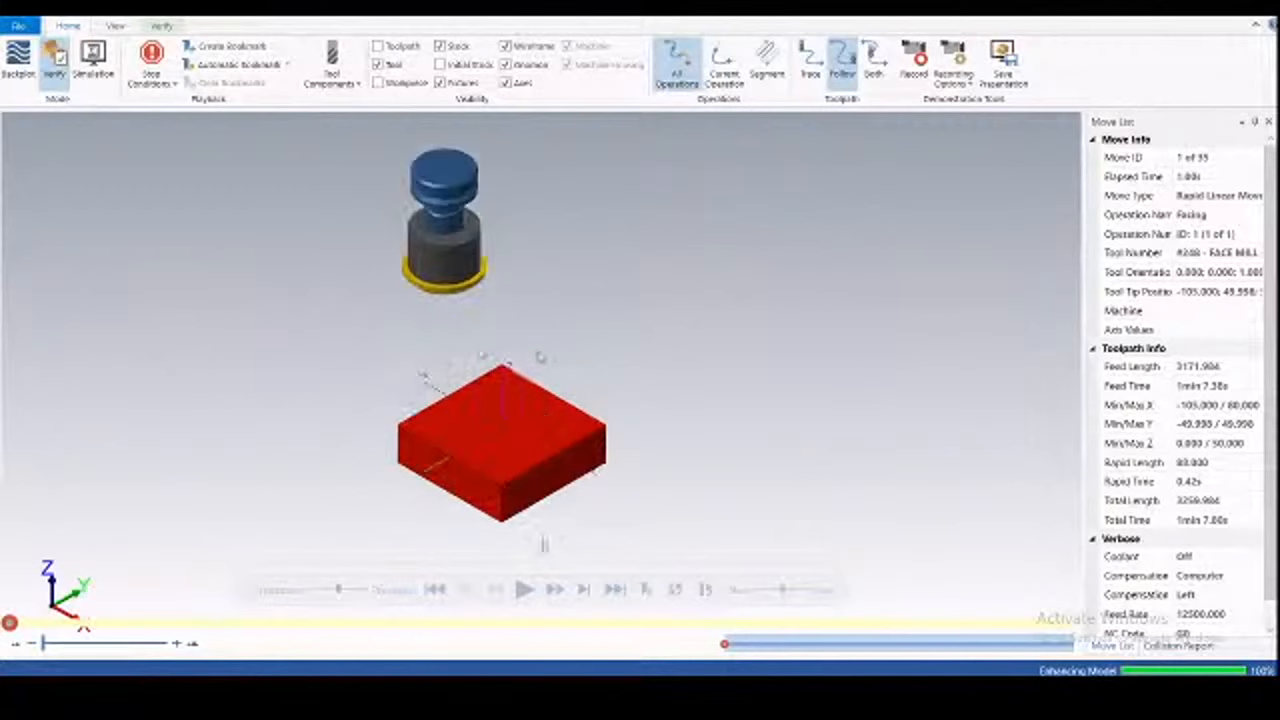
pyautogui.moveTo(776, 594); pyautogui.dragTo(763, 596)
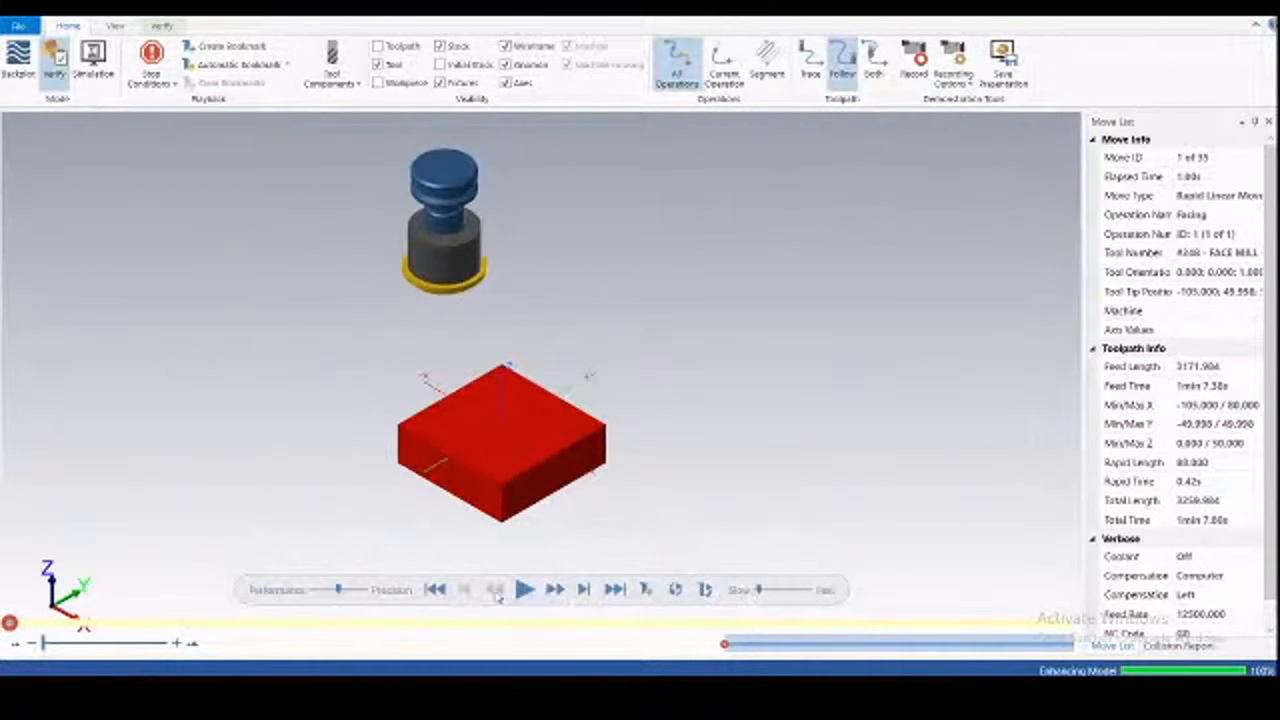
pyautogui.scroll(3, 552, 447)
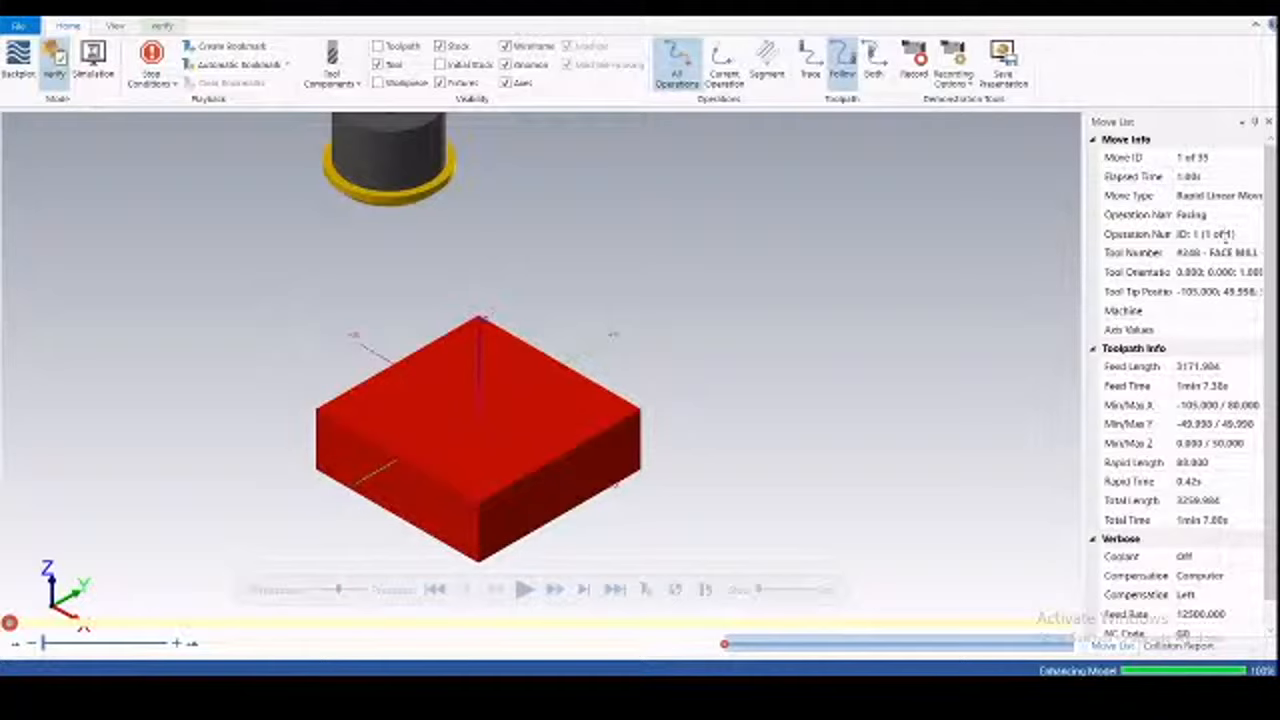
pyautogui.click(1225, 233)
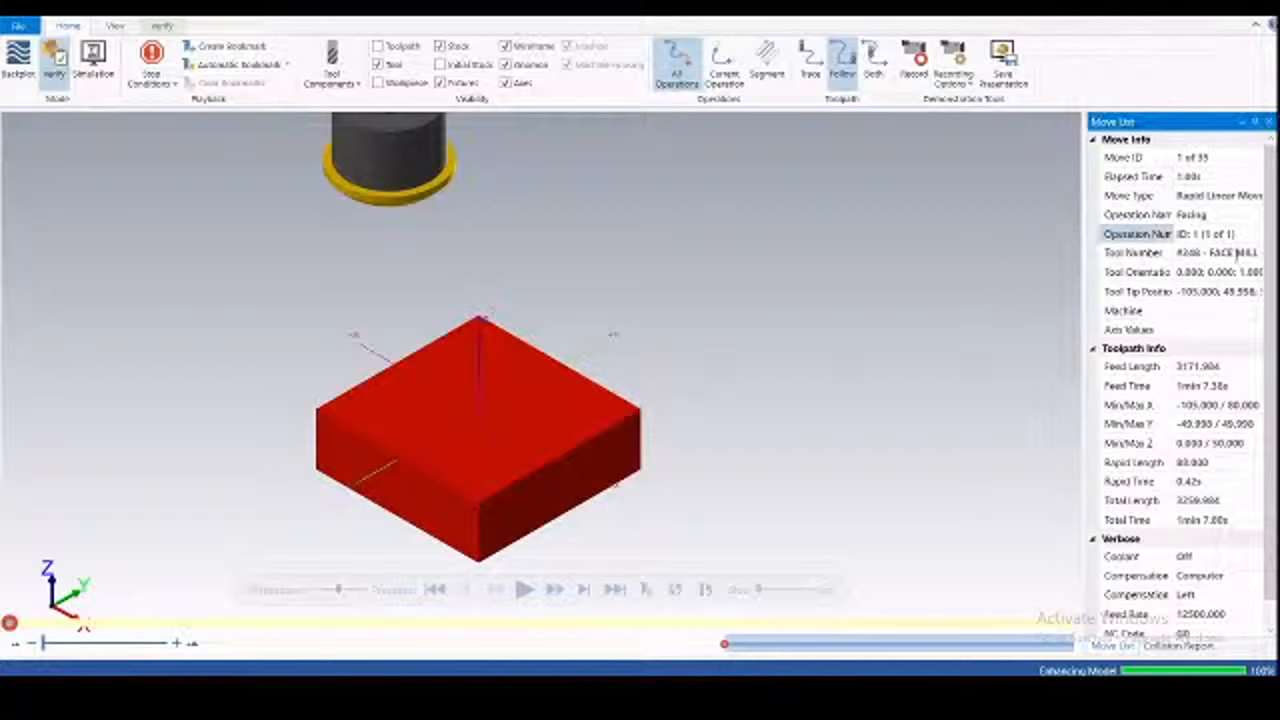
pyautogui.click(1240, 253)
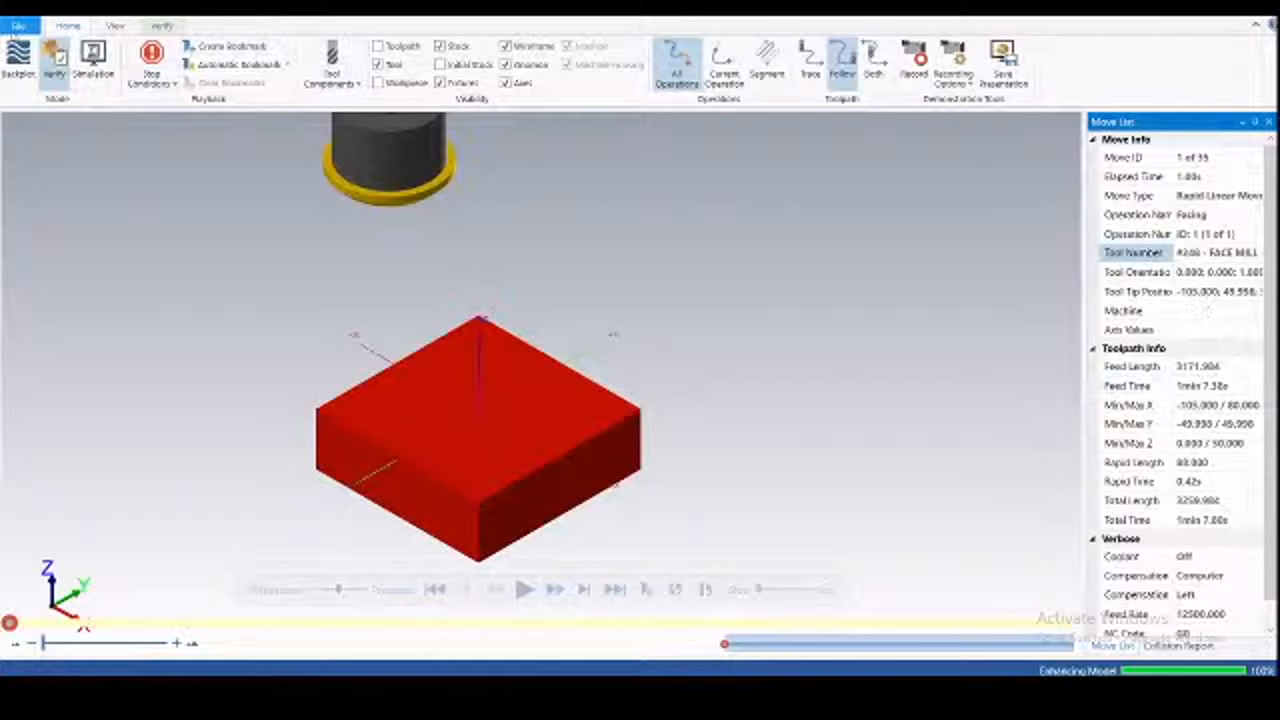
# - Run the facing verification and inspect the cut top surface of the stock up close
pyautogui.click(524, 590)
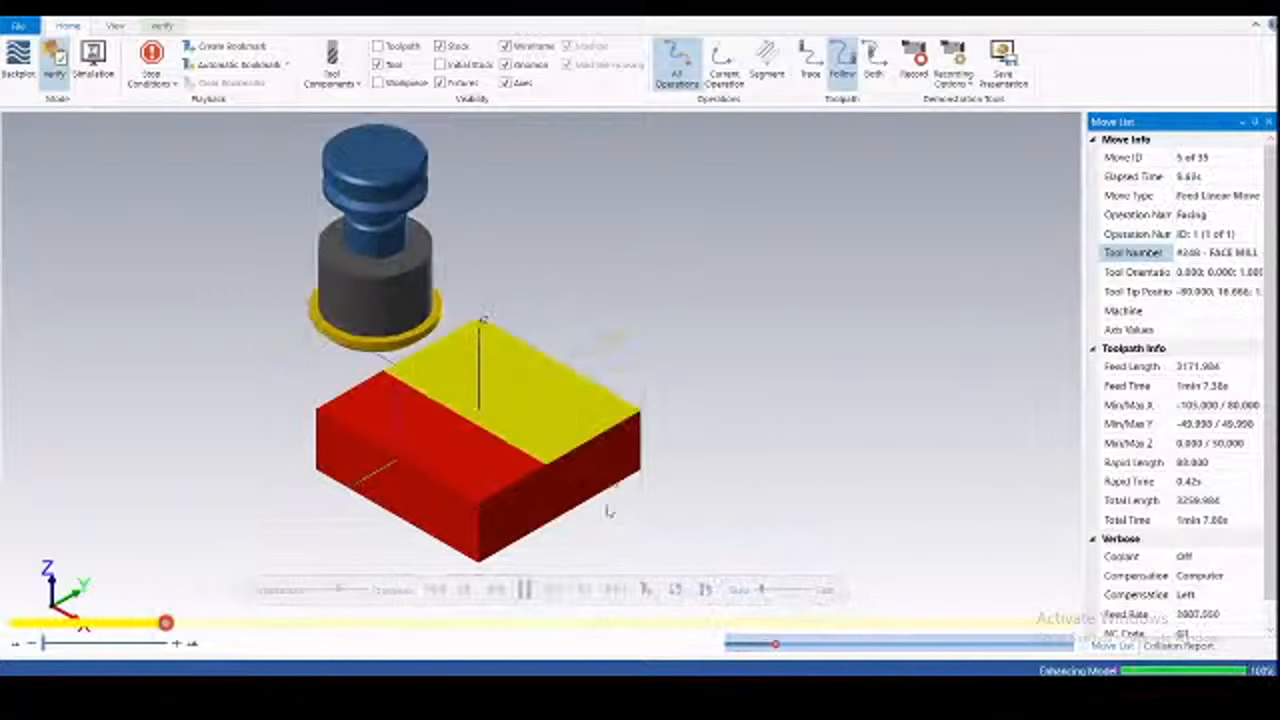
pyautogui.scroll(3, 606, 510)
pyautogui.scroll(2, 557, 458)
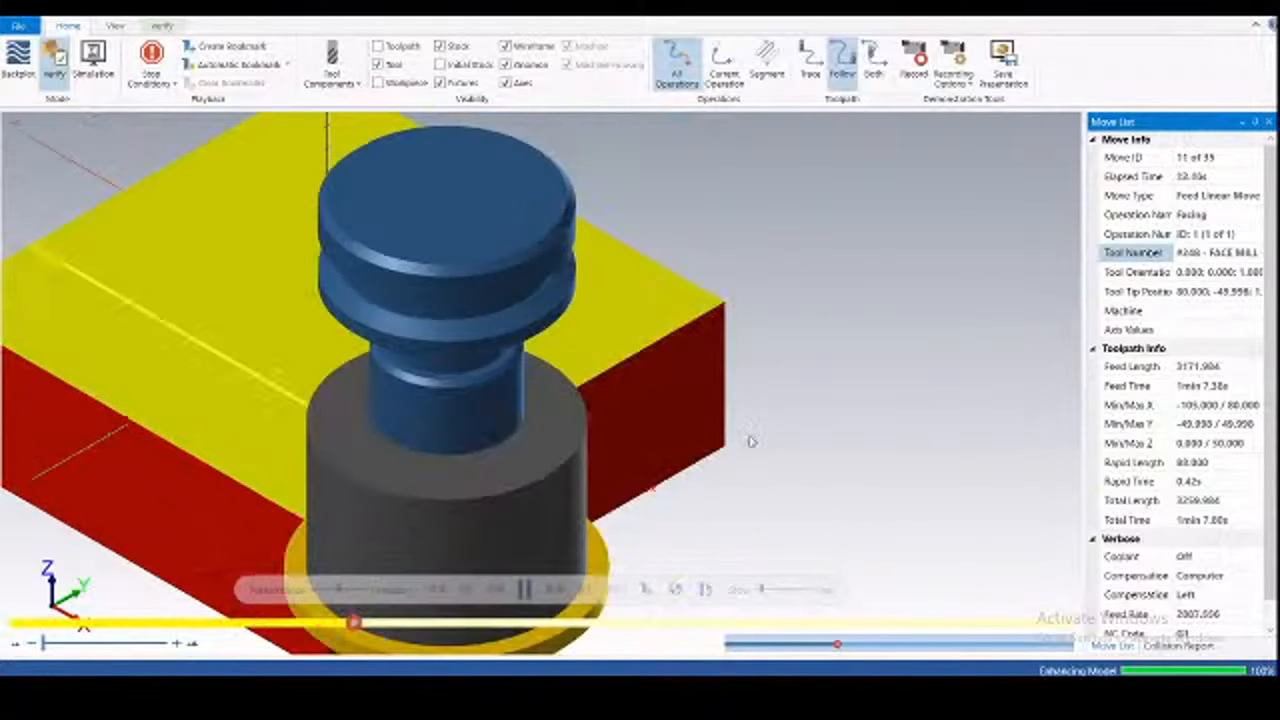
pyautogui.scroll(-2, 752, 441)
pyautogui.scroll(3, 601, 463)
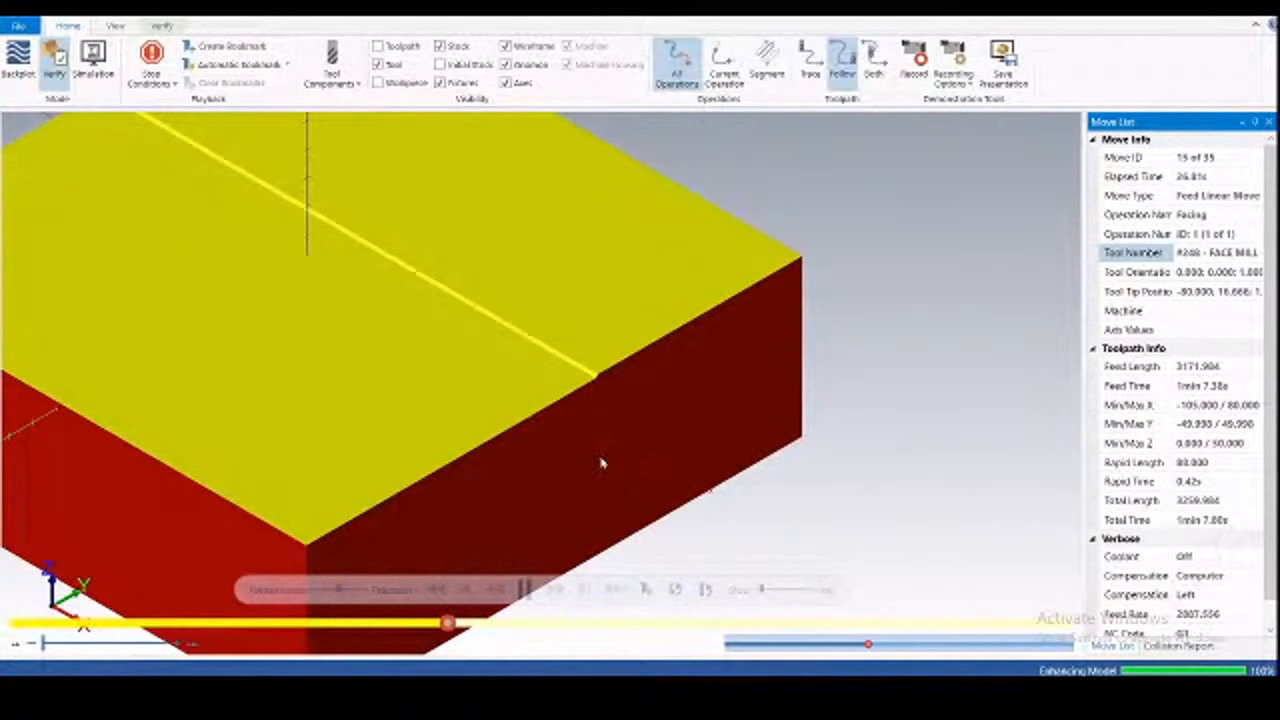
pyautogui.scroll(-3, 646, 465)
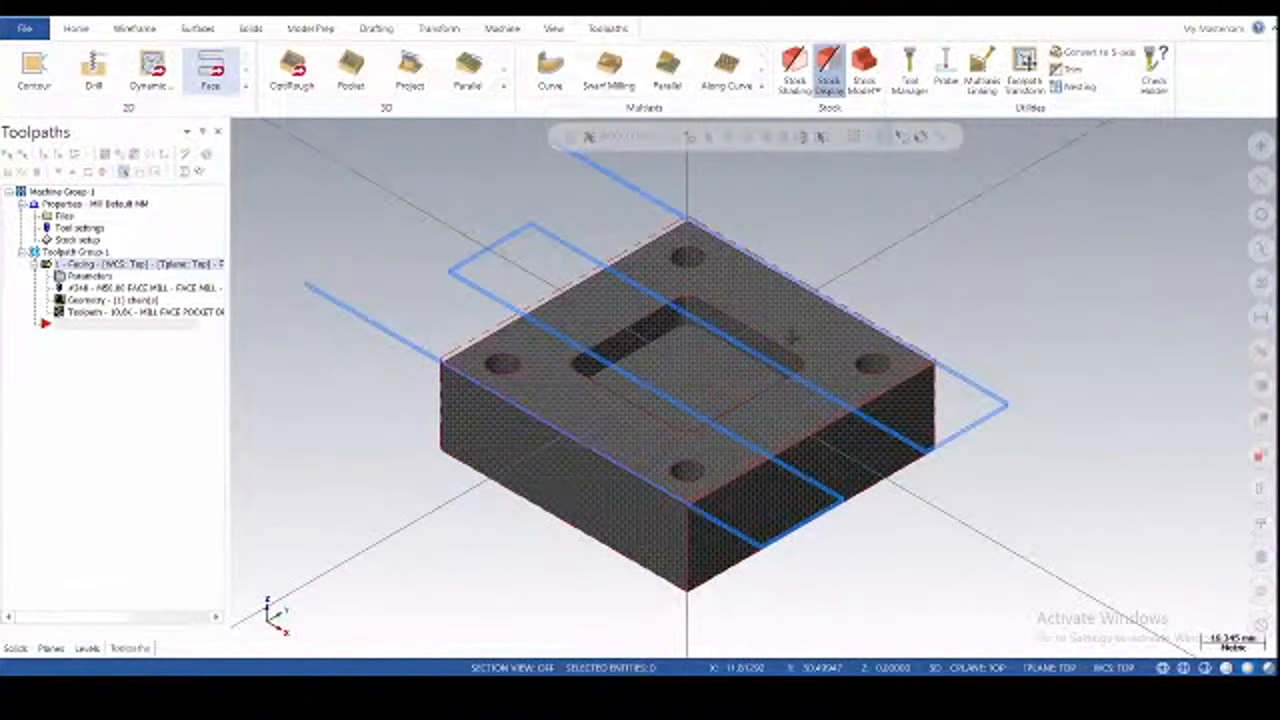
# - Post-process the facing operation and save the NC file as MILL FACE POCKET DRILL CONTOUR on the Desktop
pyautogui.scroll(-2, 790, 420)
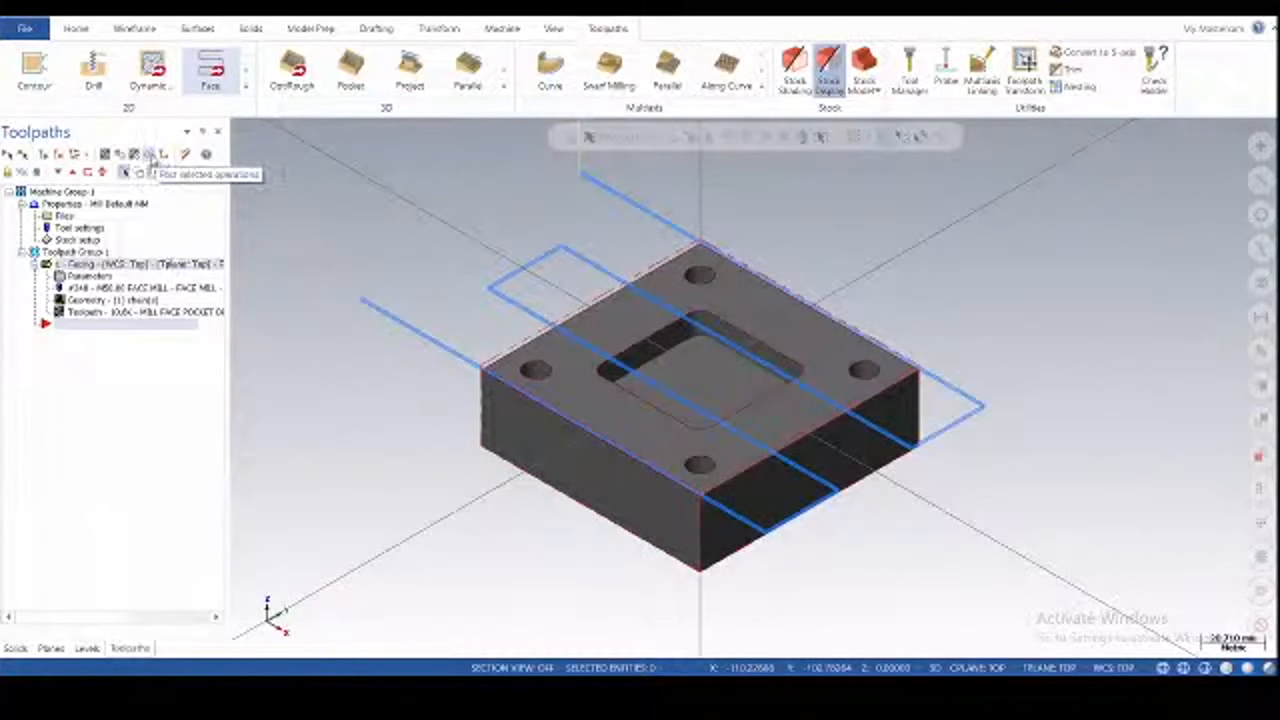
pyautogui.click(148, 156)
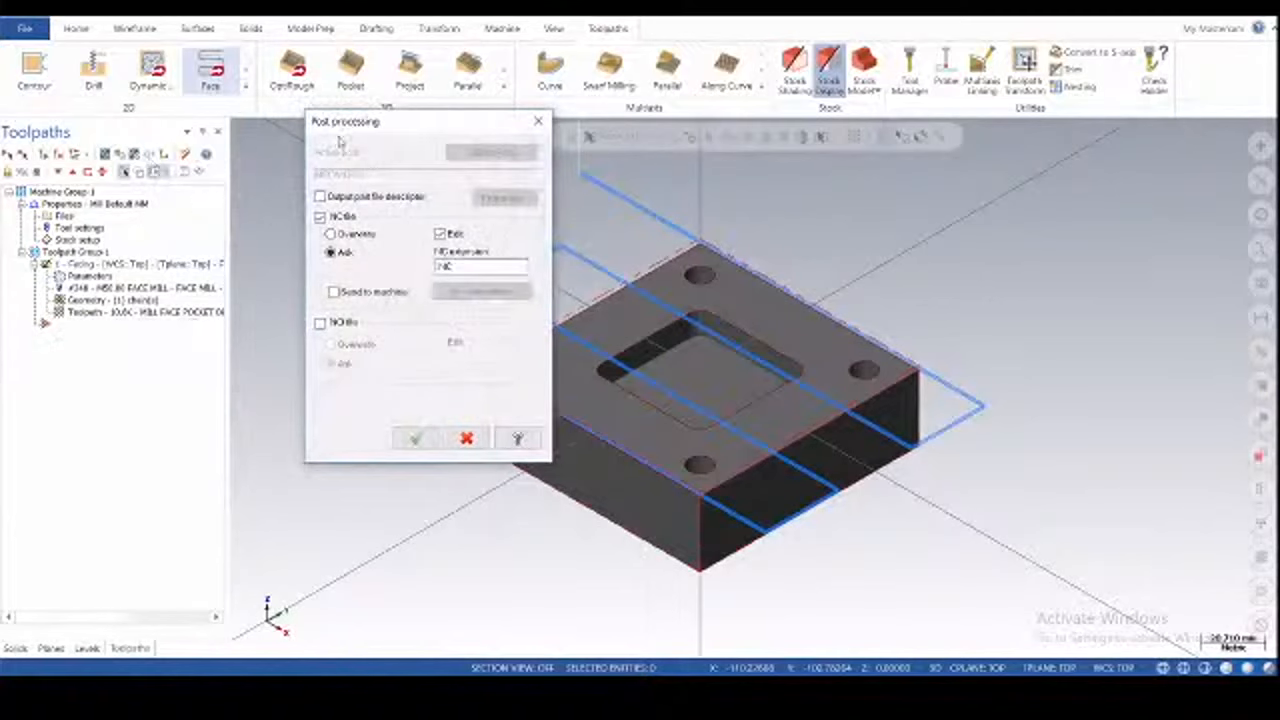
pyautogui.moveTo(364, 128); pyautogui.dragTo(350, 142)
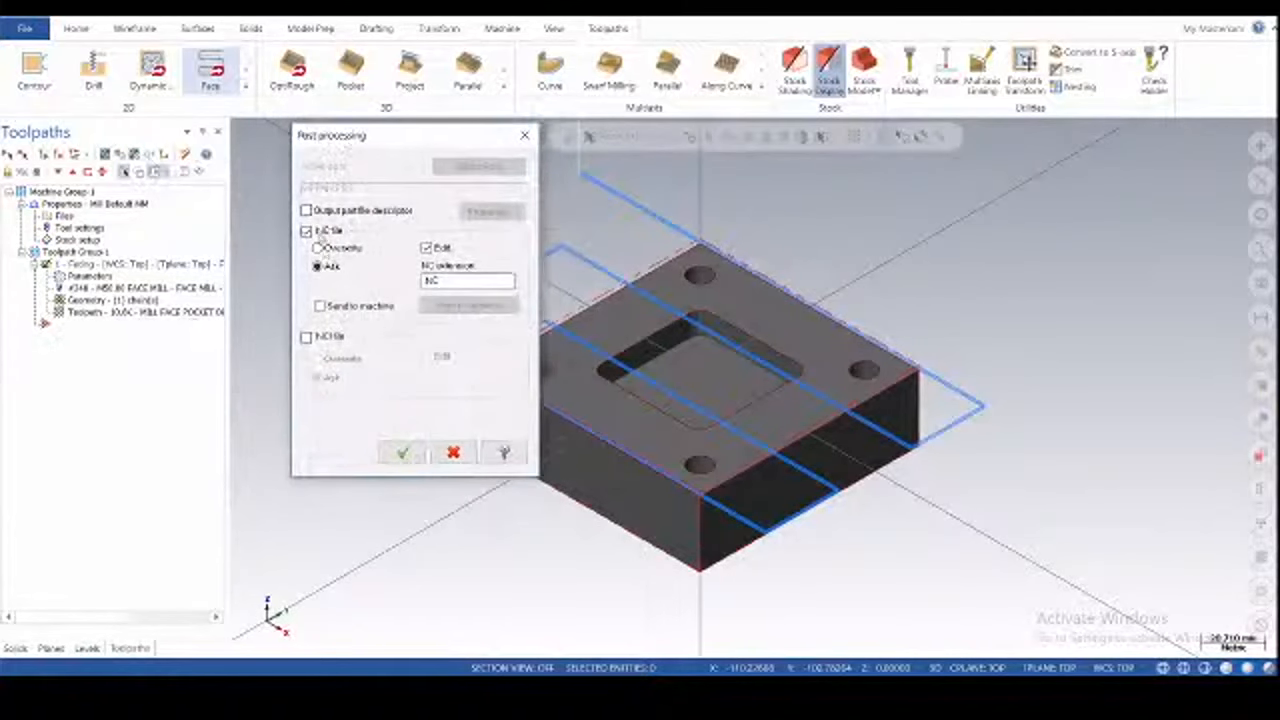
pyautogui.click(403, 453)
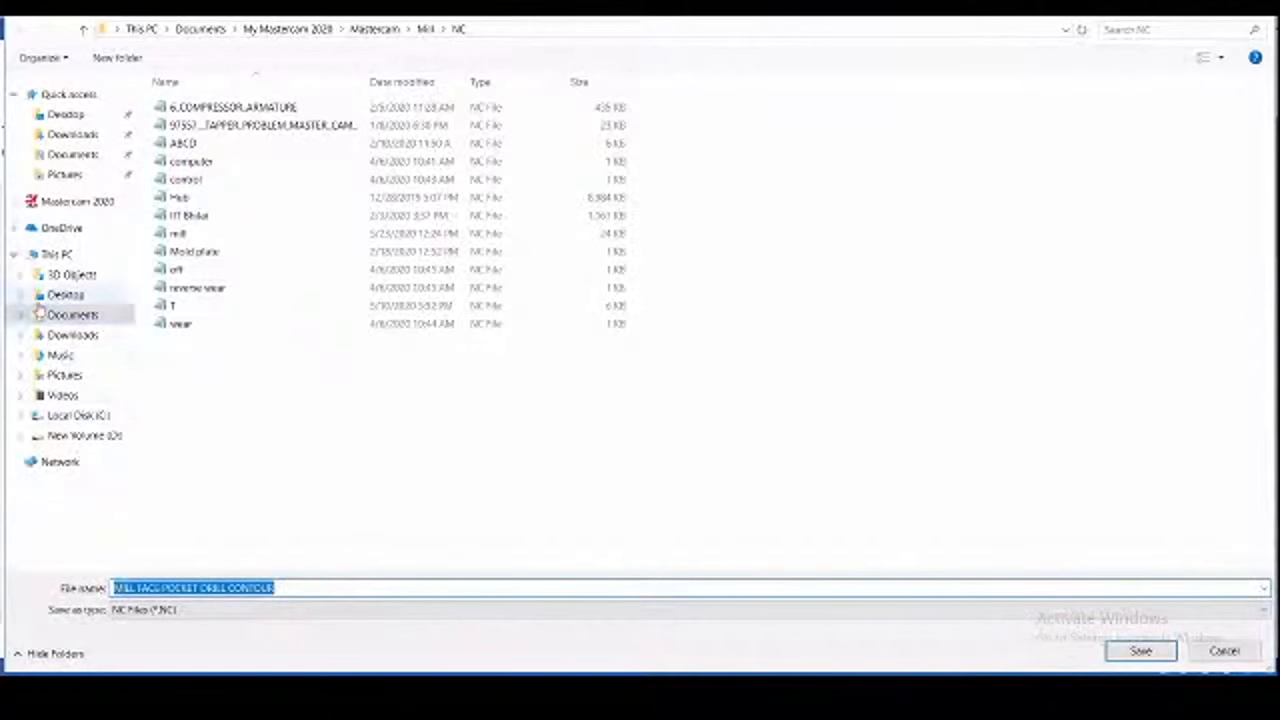
pyautogui.click(66, 294)
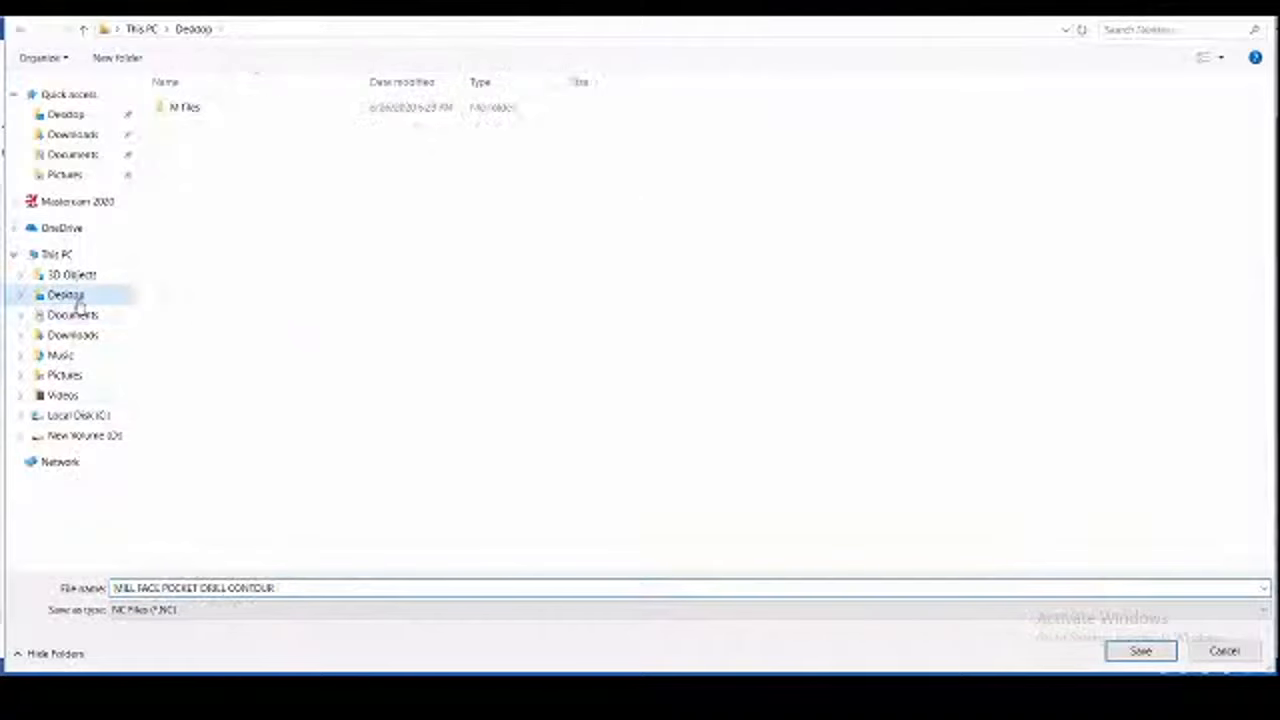
pyautogui.click(1138, 651)
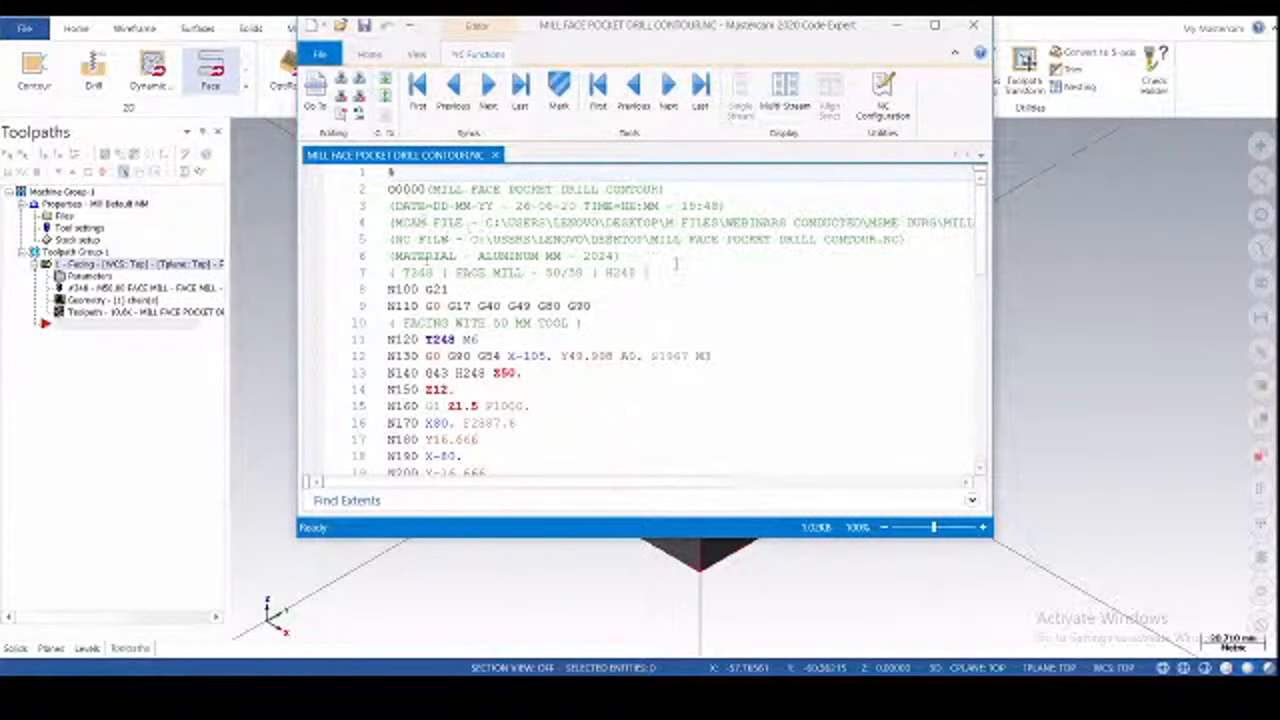
# - Enlarge the code editor and read through the posted facing program from the header comments to the program end
pyautogui.click(935, 35)
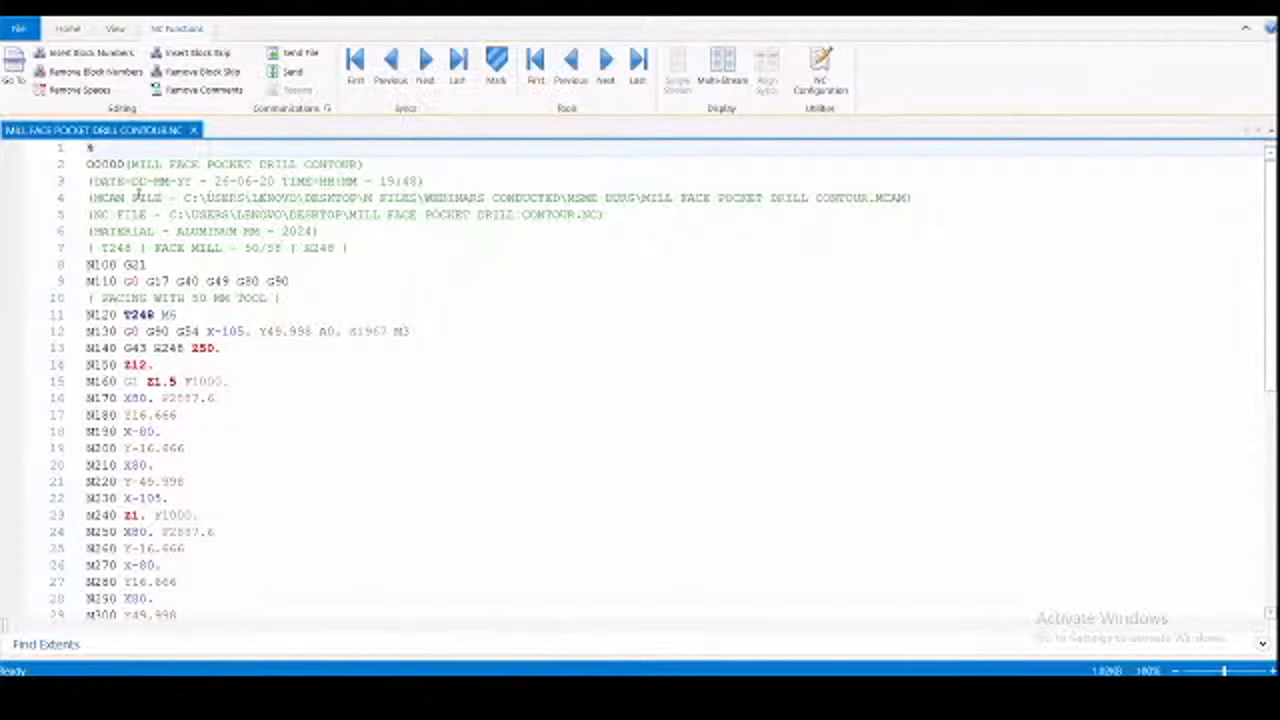
pyautogui.moveTo(135, 165); pyautogui.dragTo(355, 165)
pyautogui.scroll(-6, 280, 373)
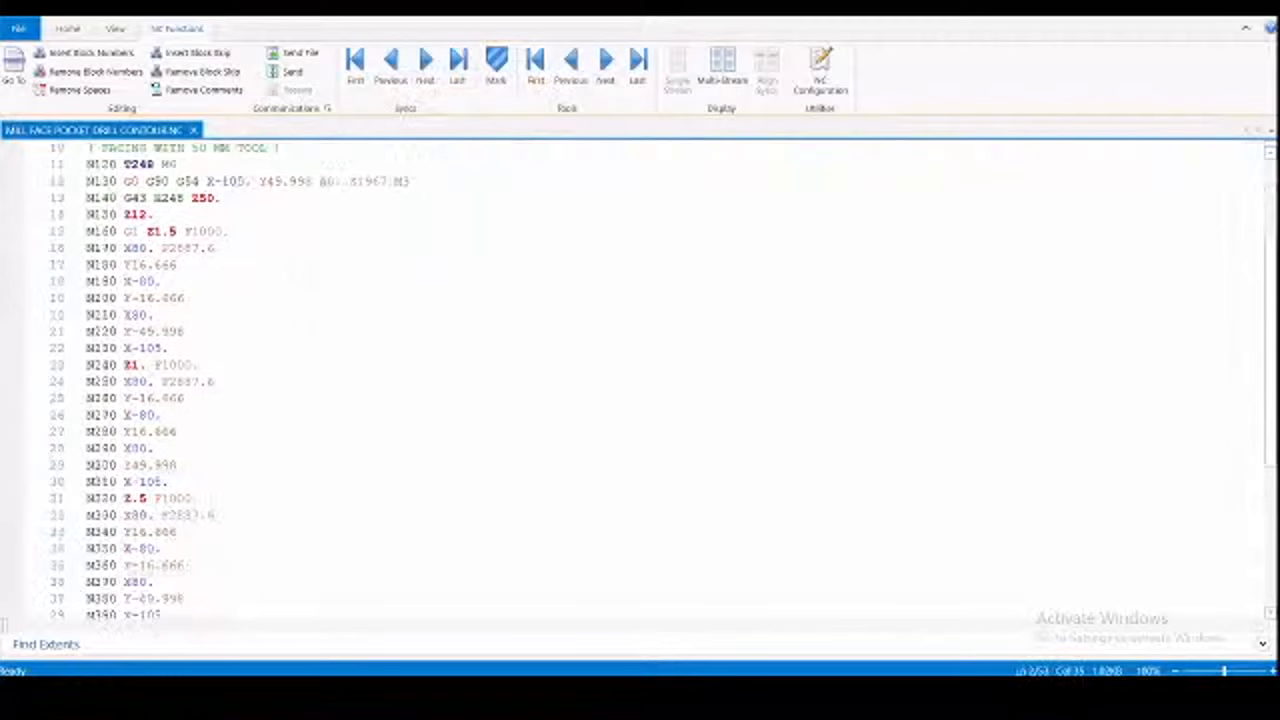
pyautogui.scroll(-3, 309, 375)
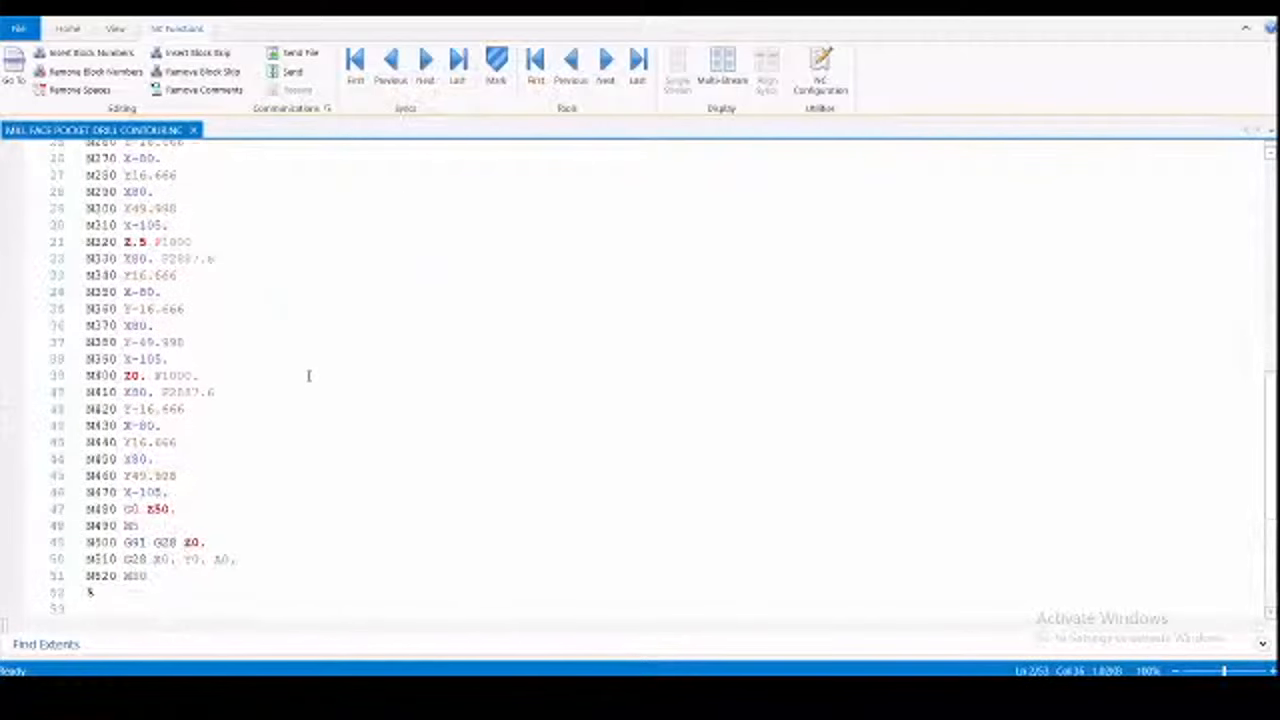
pyautogui.scroll(8, 309, 373)
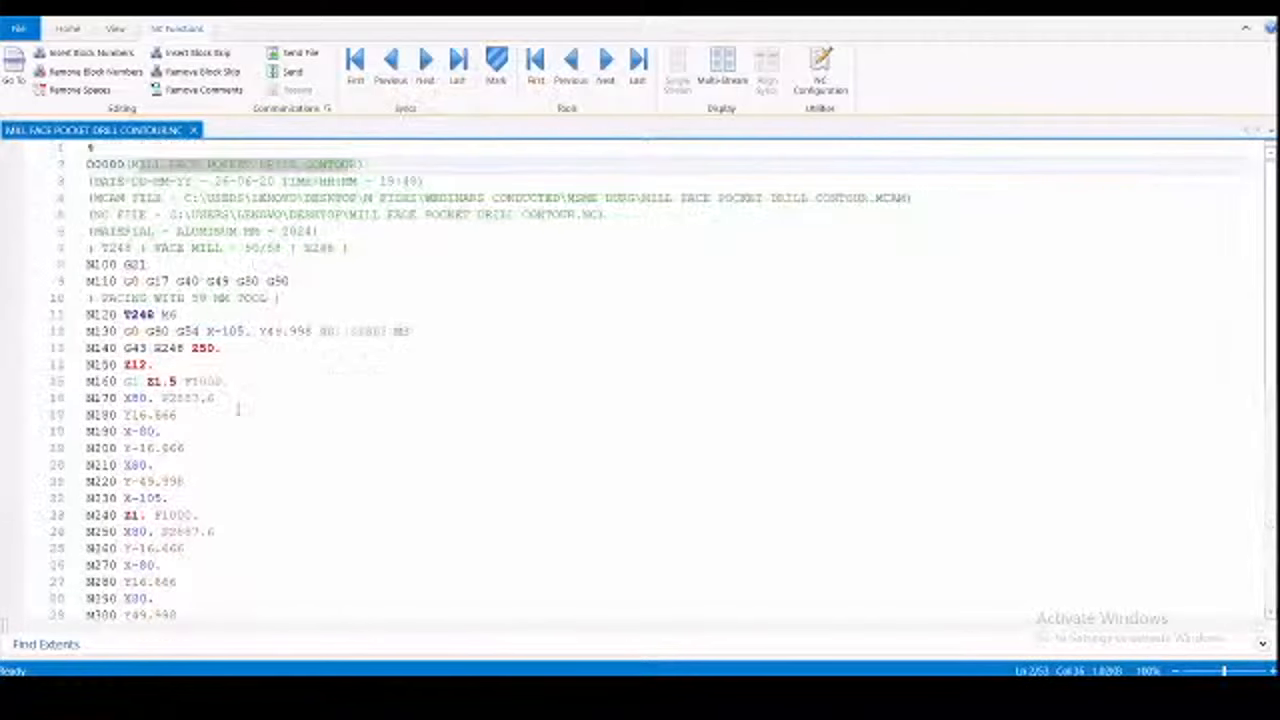
pyautogui.scroll(-6, 239, 354)
pyautogui.scroll(6, 240, 354)
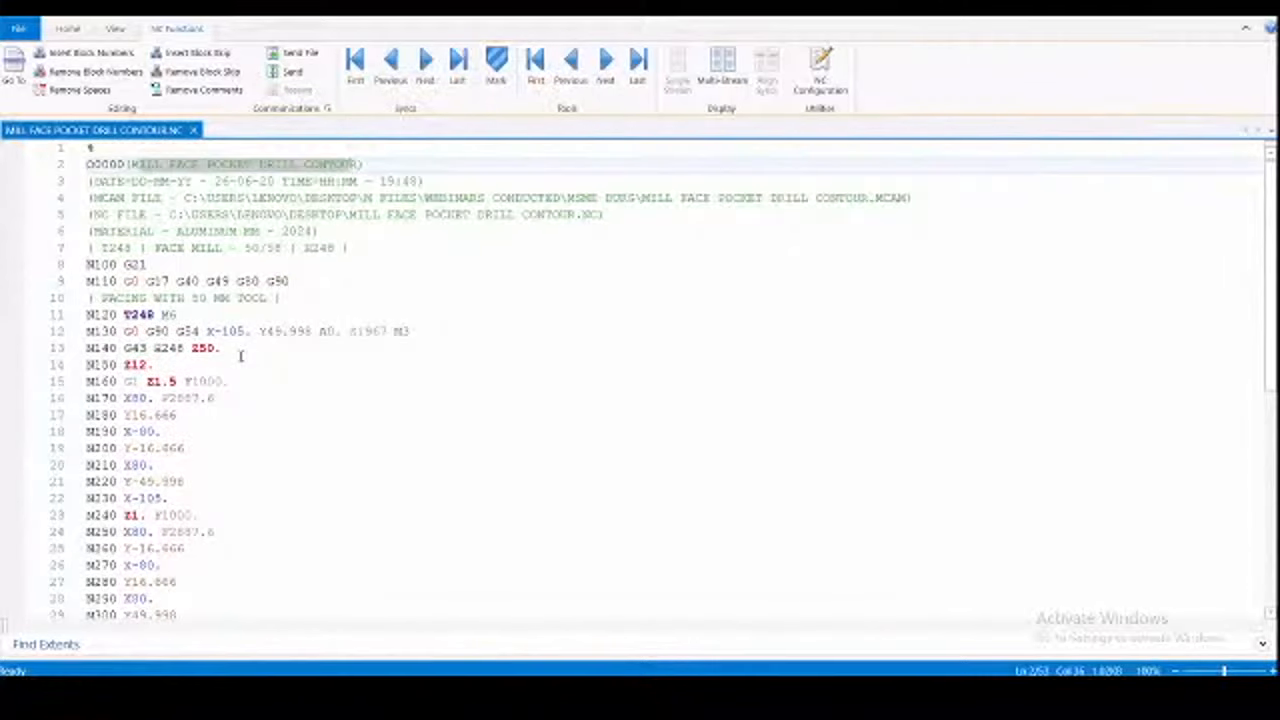
pyautogui.scroll(-5, 240, 356)
pyautogui.scroll(5, 240, 356)
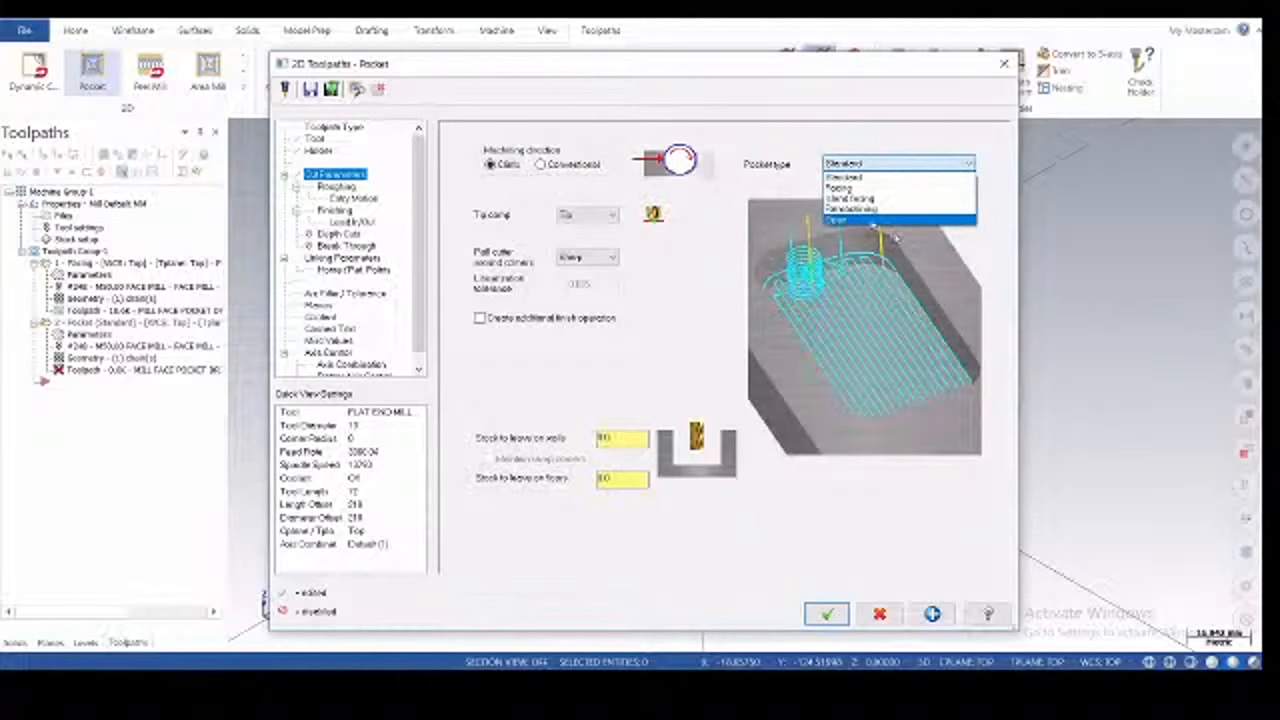
# - Keep the pocket type as Standard and choose Parallel Spiral as the roughing cutting method
pyautogui.click(919, 337)
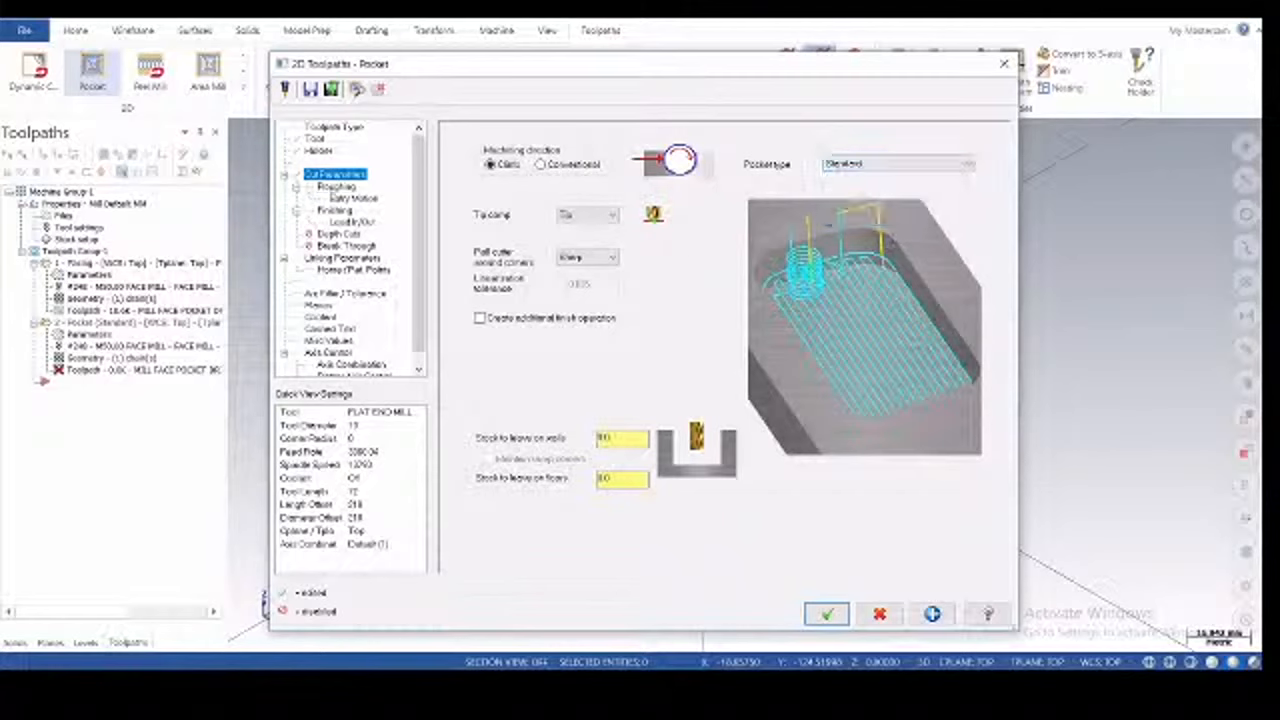
pyautogui.click(336, 187)
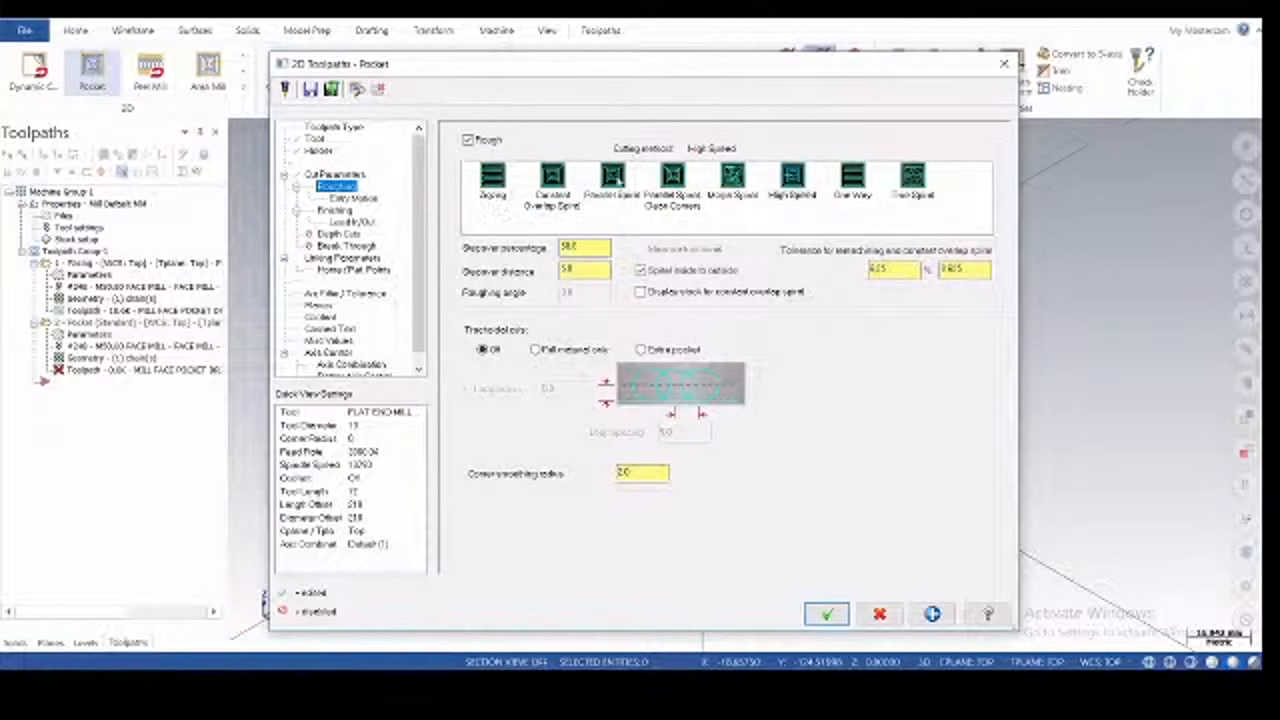
pyautogui.click(613, 179)
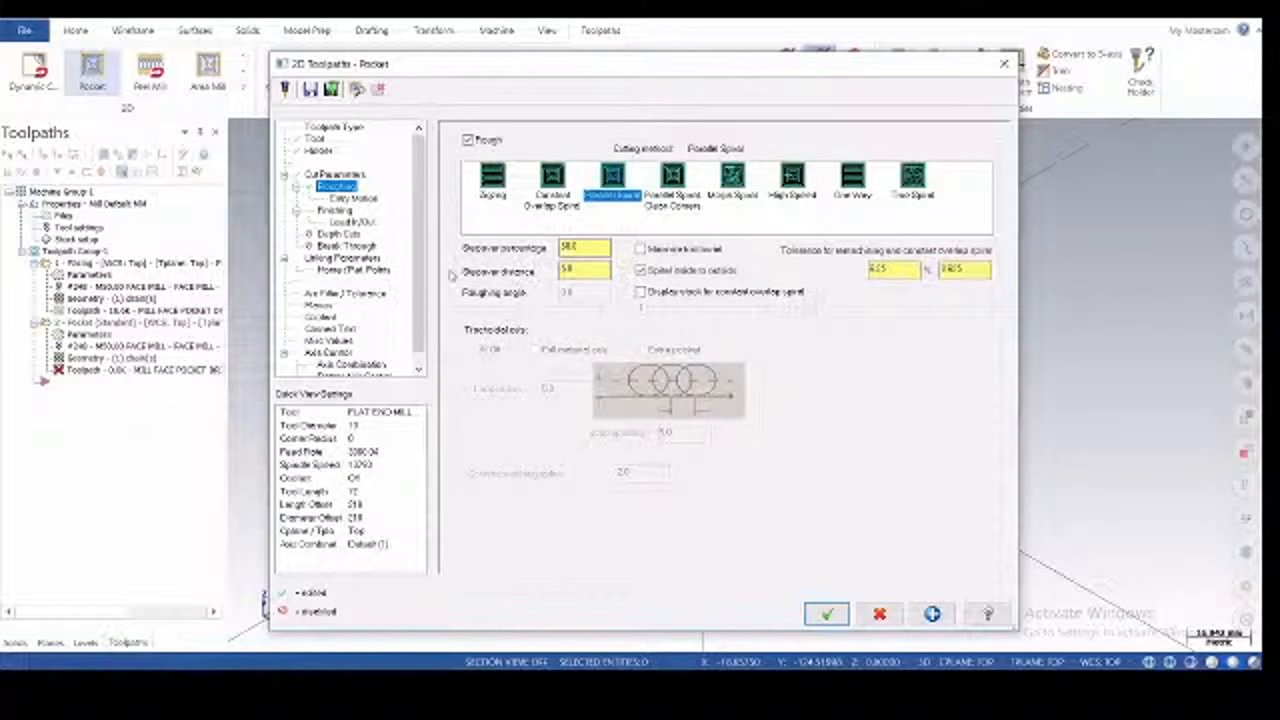
# - Set the entry motion of the pocket roughing to Ramp
pyautogui.click(350, 211)
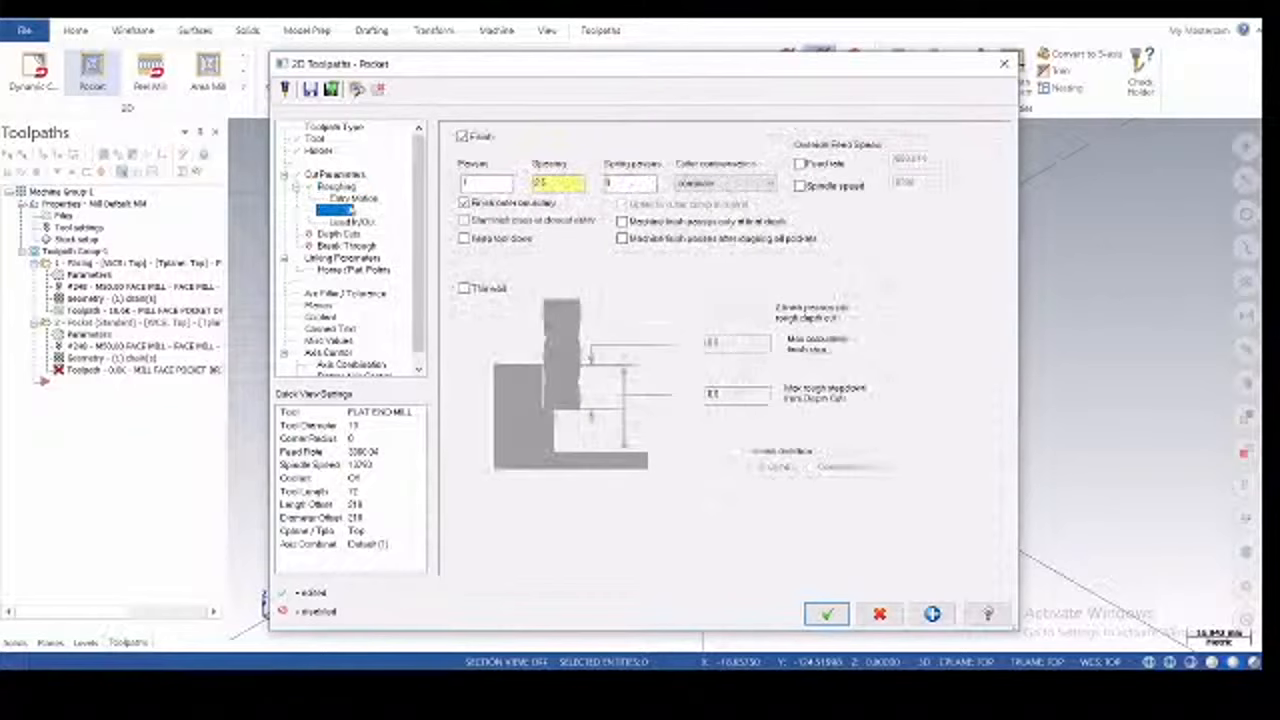
pyautogui.click(362, 199)
pyautogui.click(600, 139)
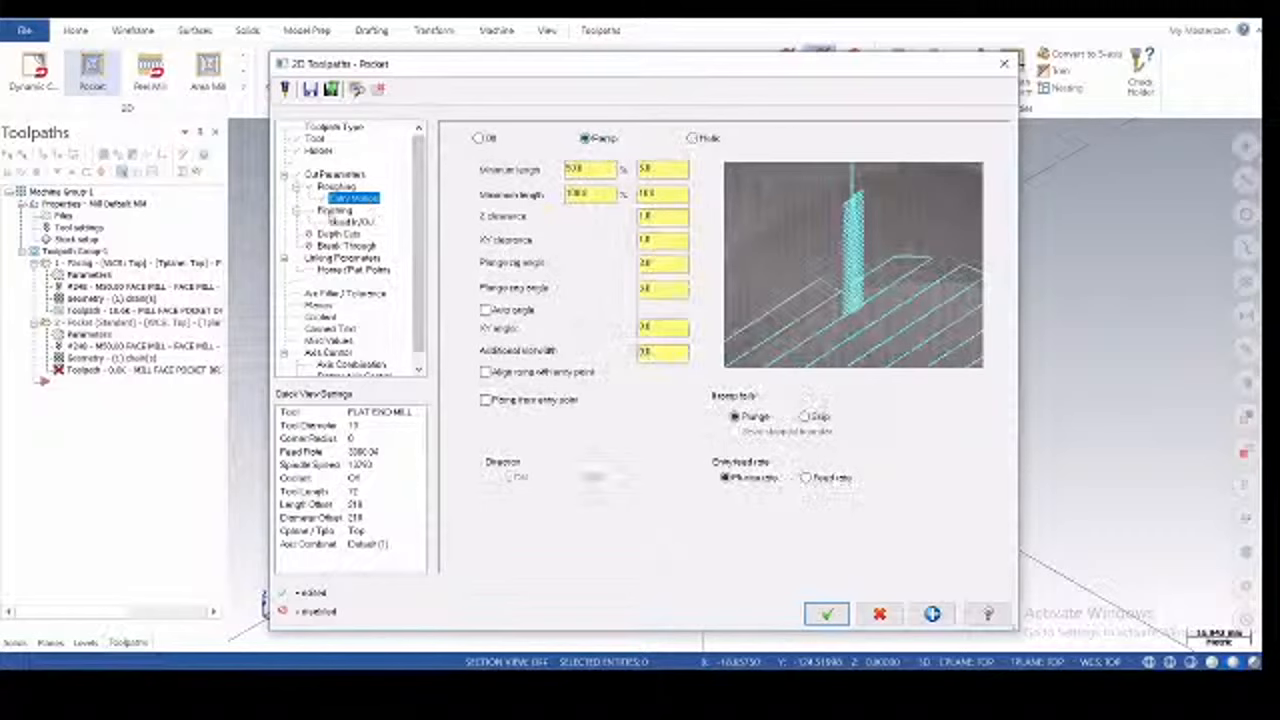
# - Turn off the lead in/out moves for the pocket's finishing pass
pyautogui.click(335, 211)
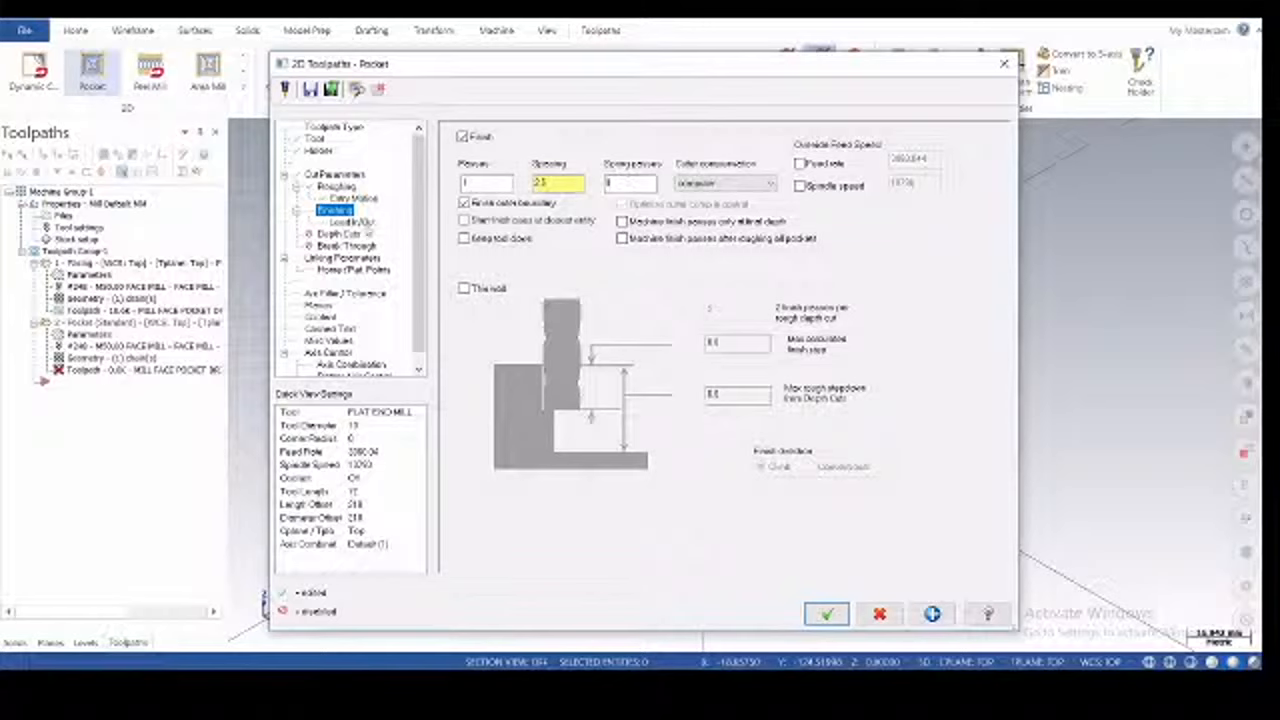
pyautogui.click(352, 221)
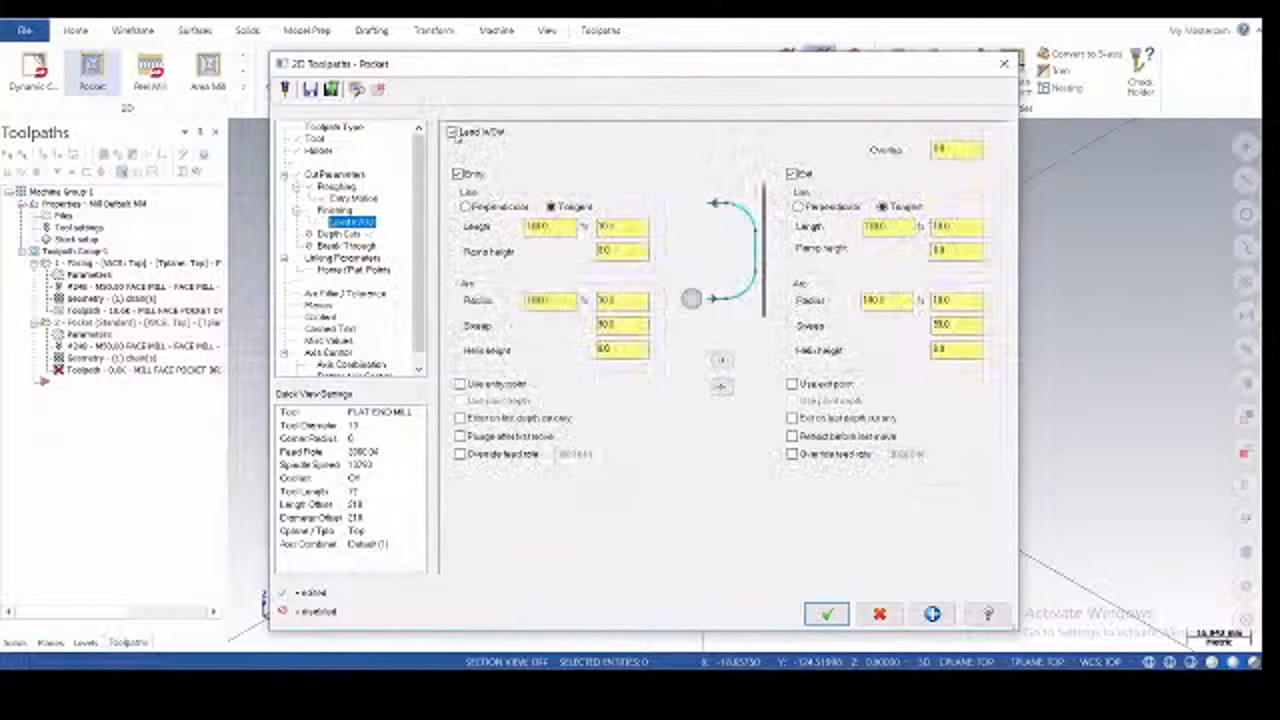
pyautogui.click(452, 132)
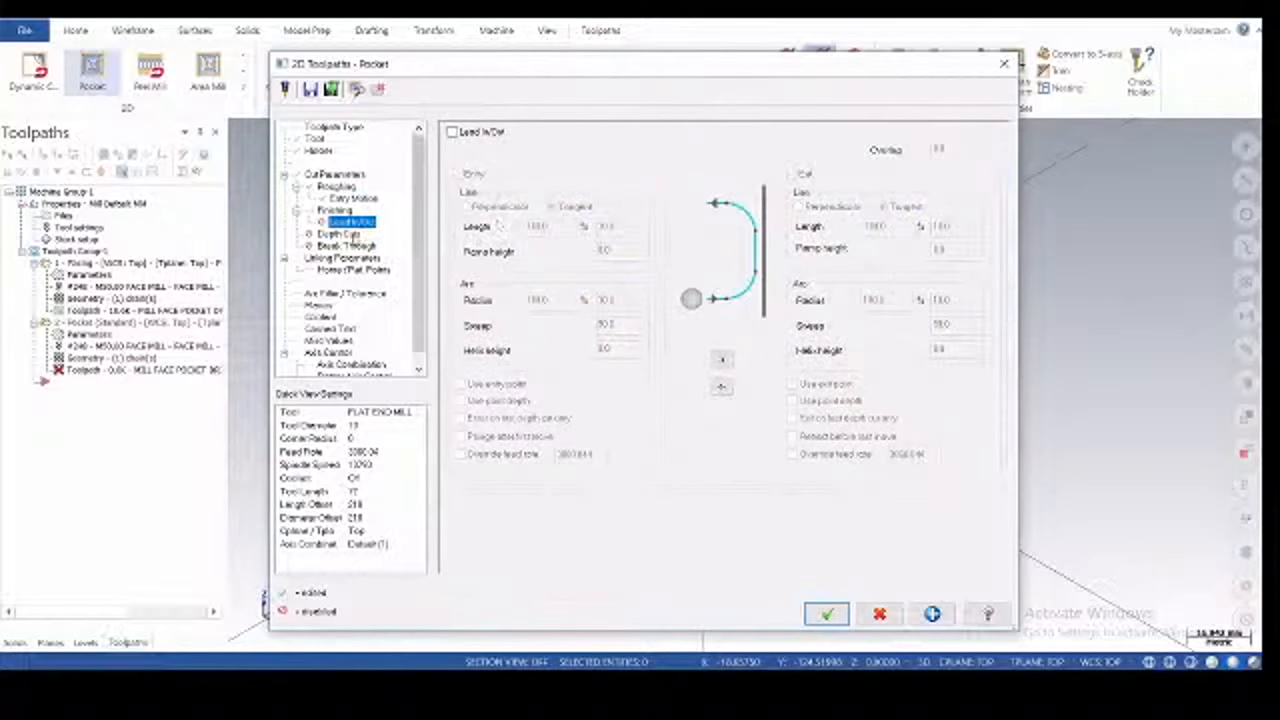
# - Enable depth cuts for the pocket with a maximum rough step of 1.0 mm and keep the tool down between cuts
pyautogui.click(340, 233)
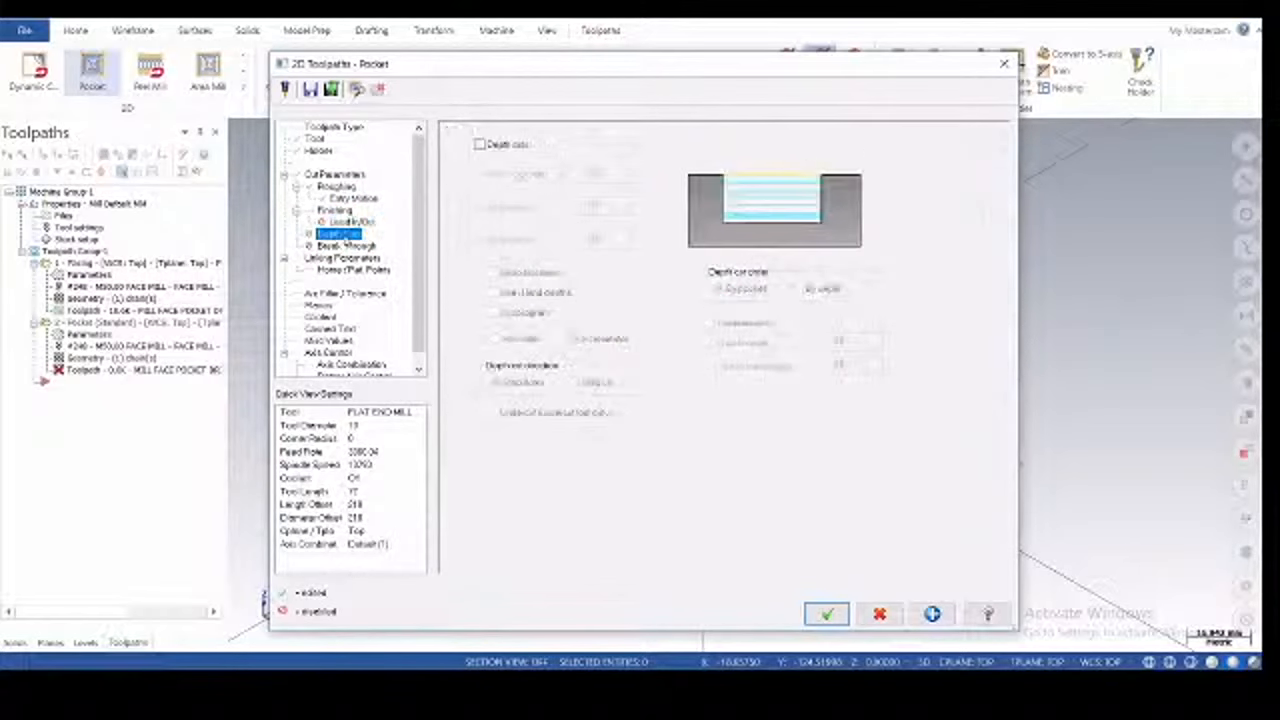
pyautogui.click(482, 145)
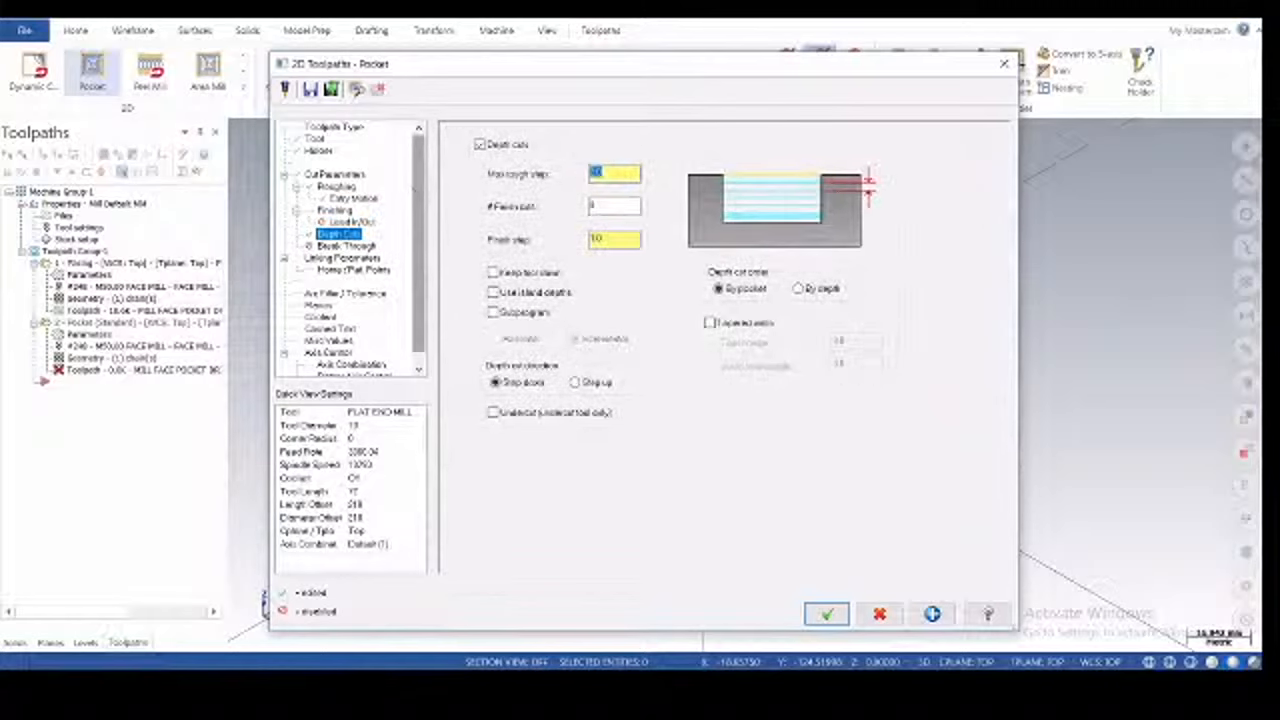
pyautogui.click(530, 273)
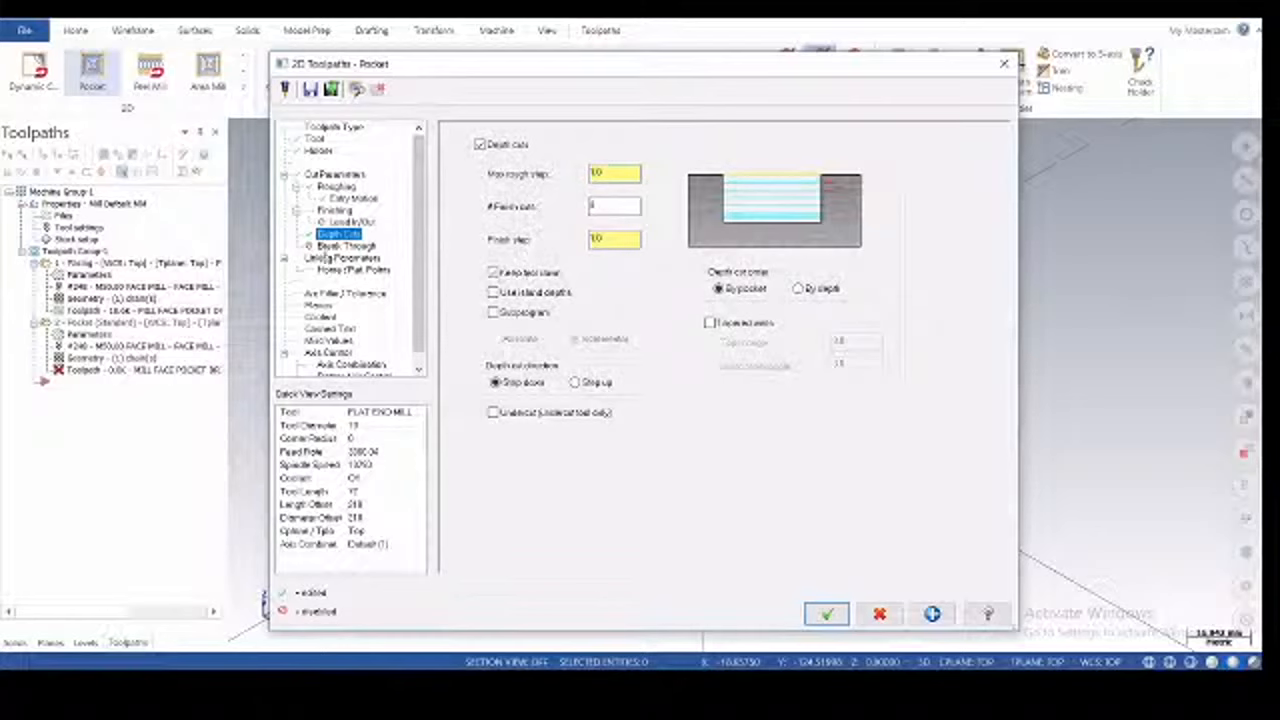
# - Set the pocket's linking heights: absolute clearance at 50 mm, absolute retract at 25 mm and top of stock at 0
pyautogui.click(350, 260)
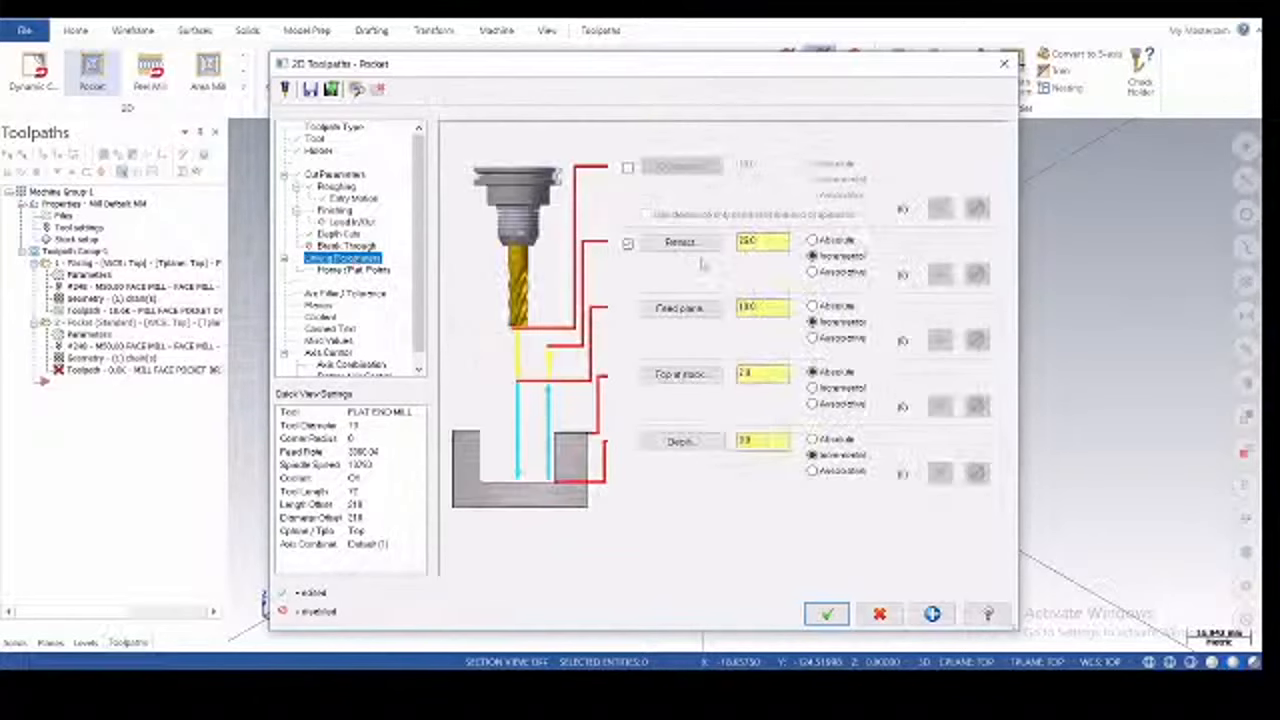
pyautogui.click(628, 167)
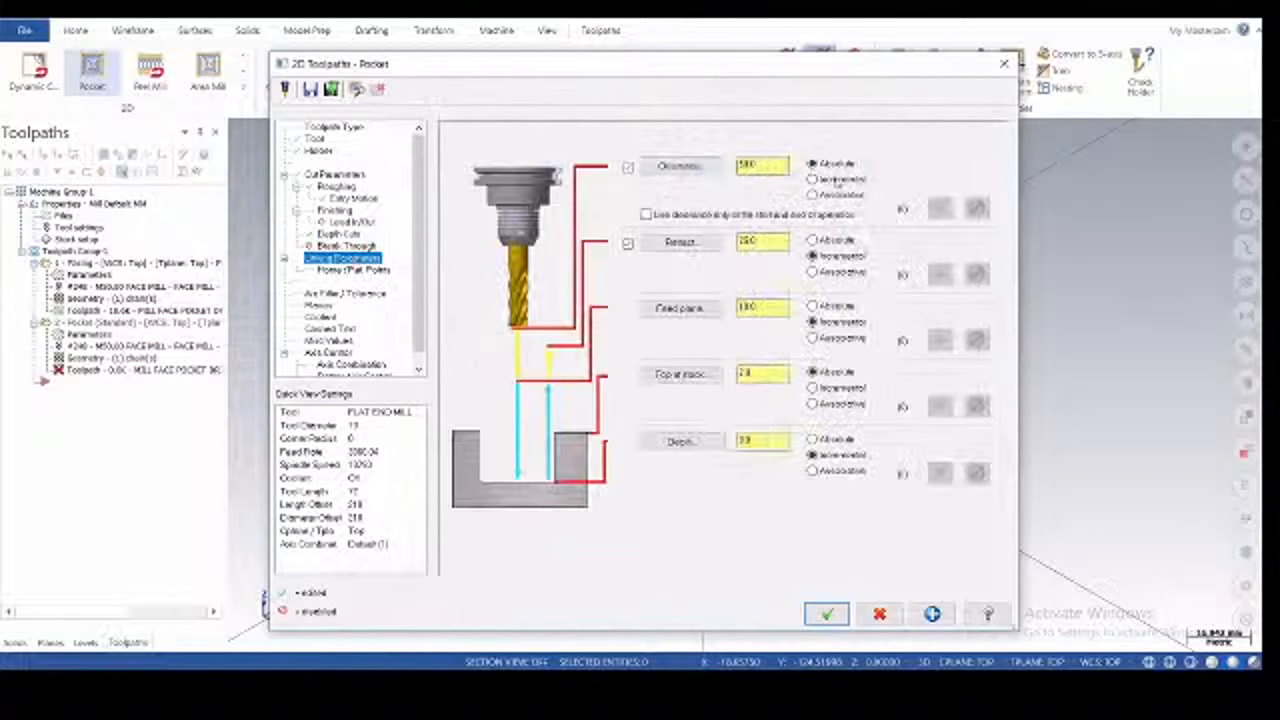
pyautogui.click(835, 243)
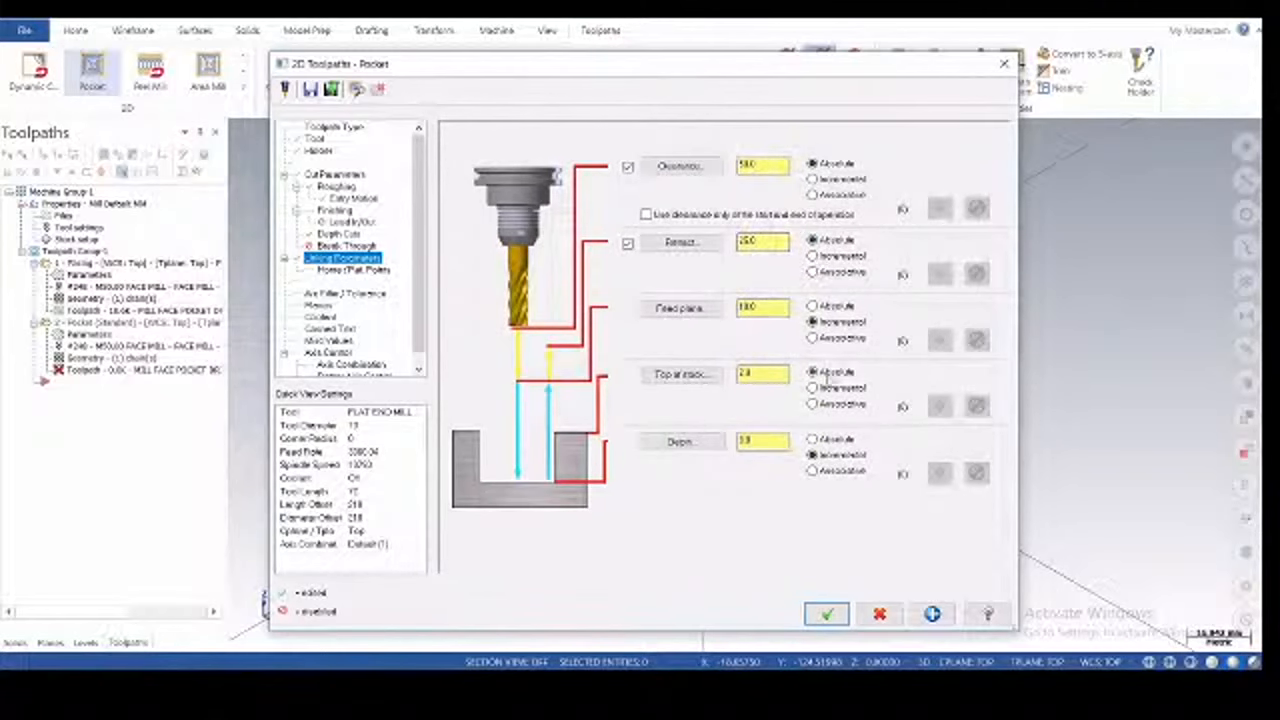
pyautogui.doubleClick(787, 374)
pyautogui.write('0')
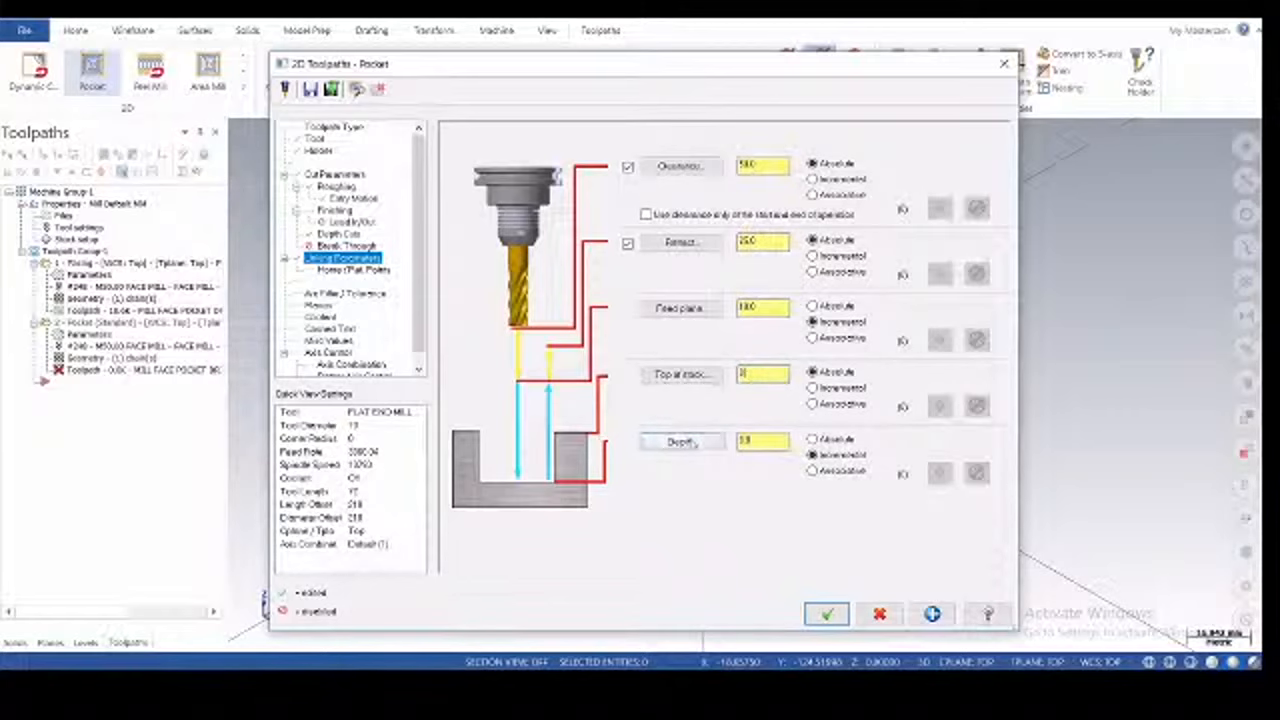
# - Take the pocket depth from a point on the pocket floor as absolute -10 mm and generate the toolpath
pyautogui.click(682, 441)
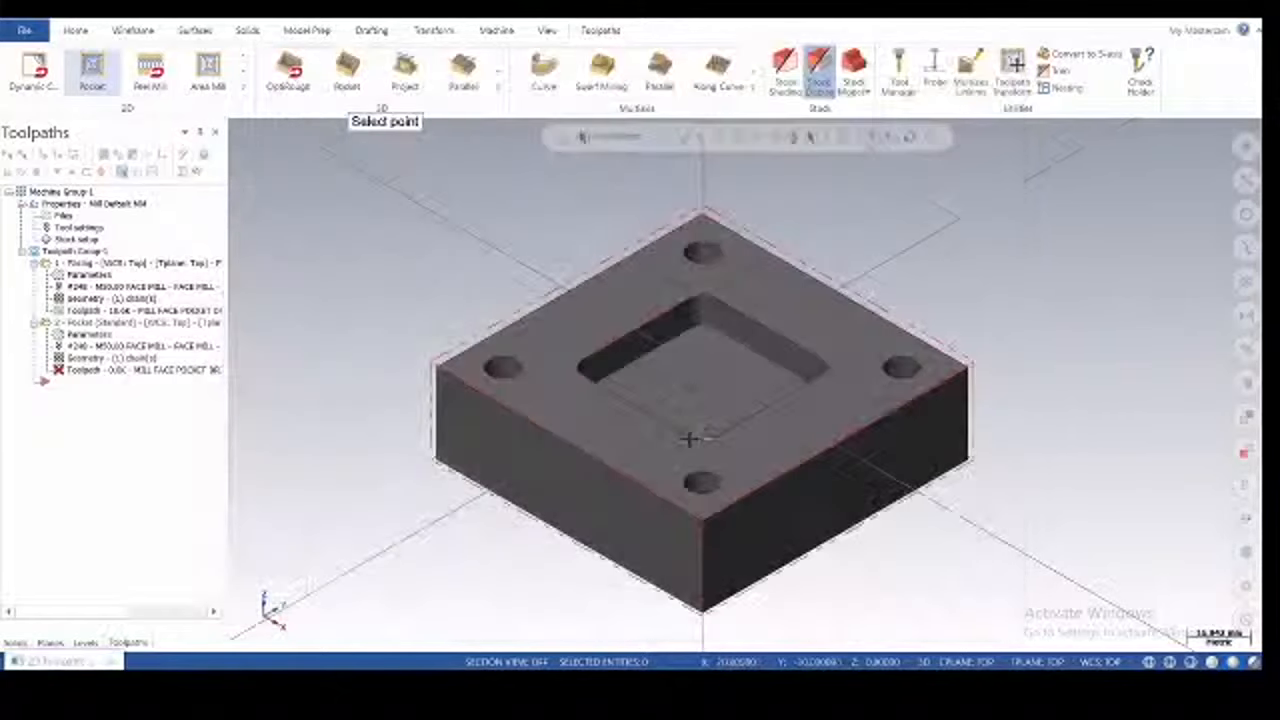
pyautogui.click(708, 336)
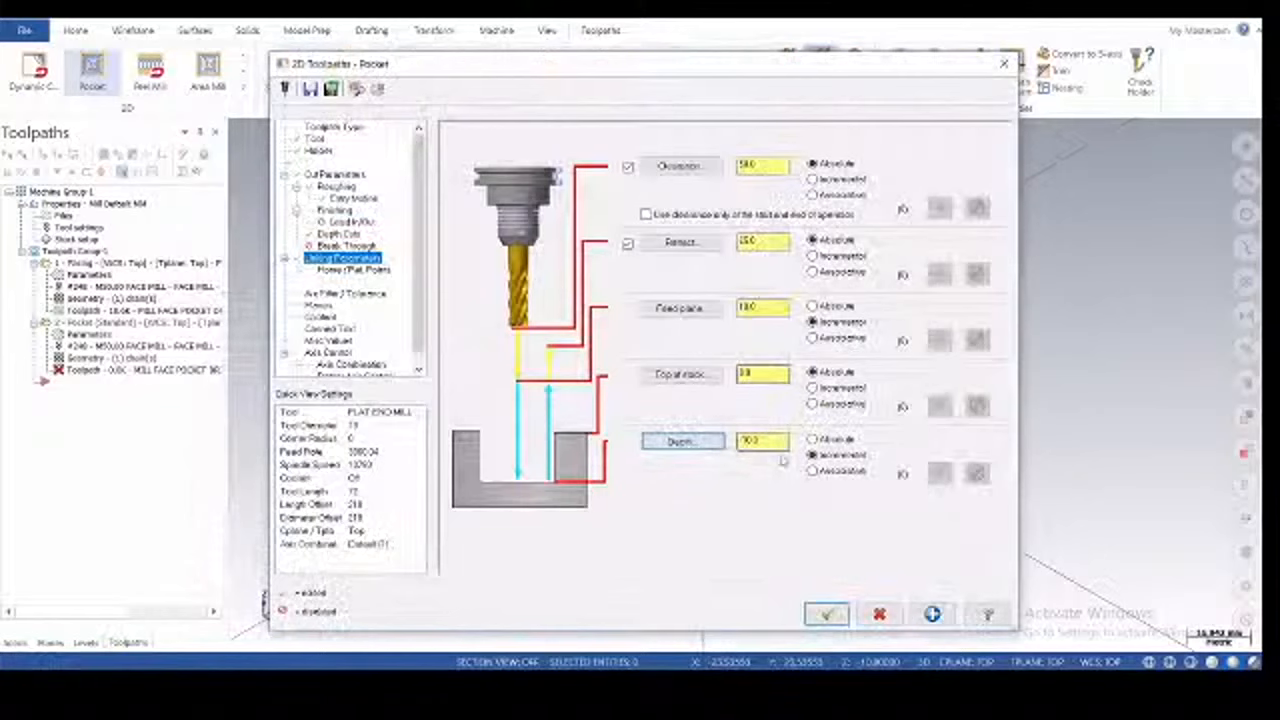
pyautogui.click(682, 441)
pyautogui.click(708, 336)
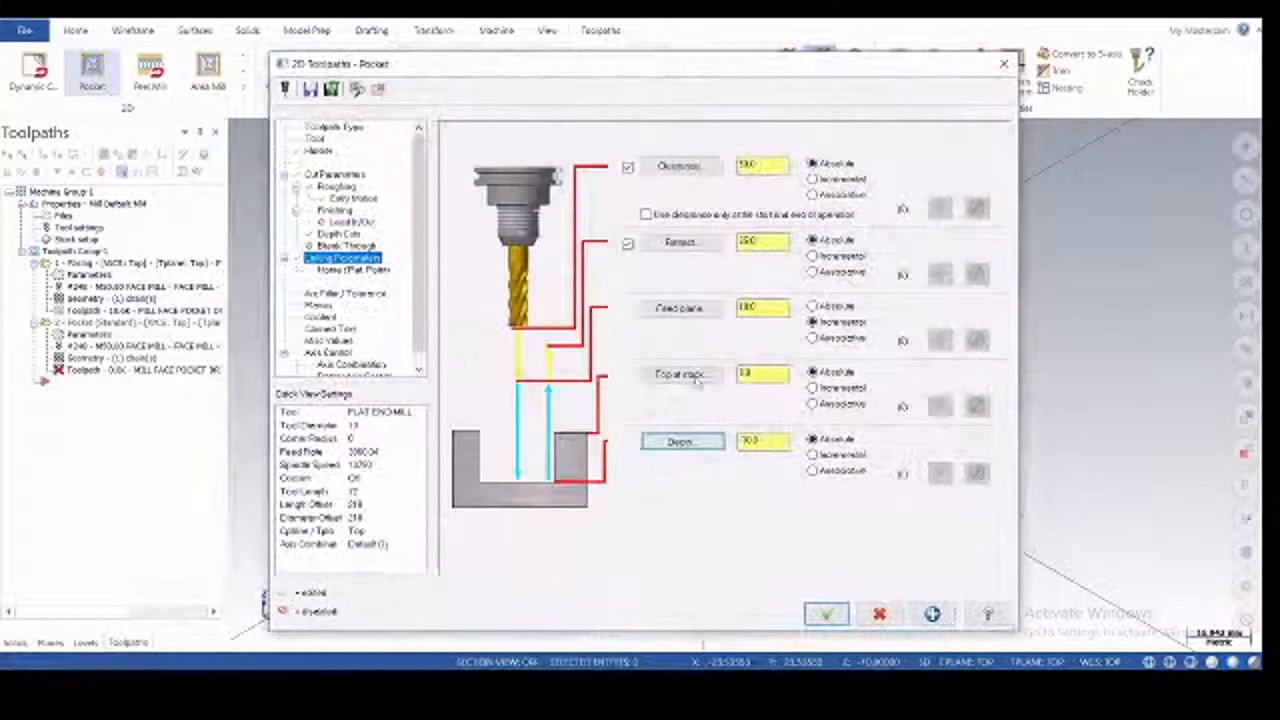
pyautogui.click(825, 613)
# - Backplot the pocket toolpath on the shaded block to watch the end mill's cutting motion
pyautogui.scroll(2, 697, 432)
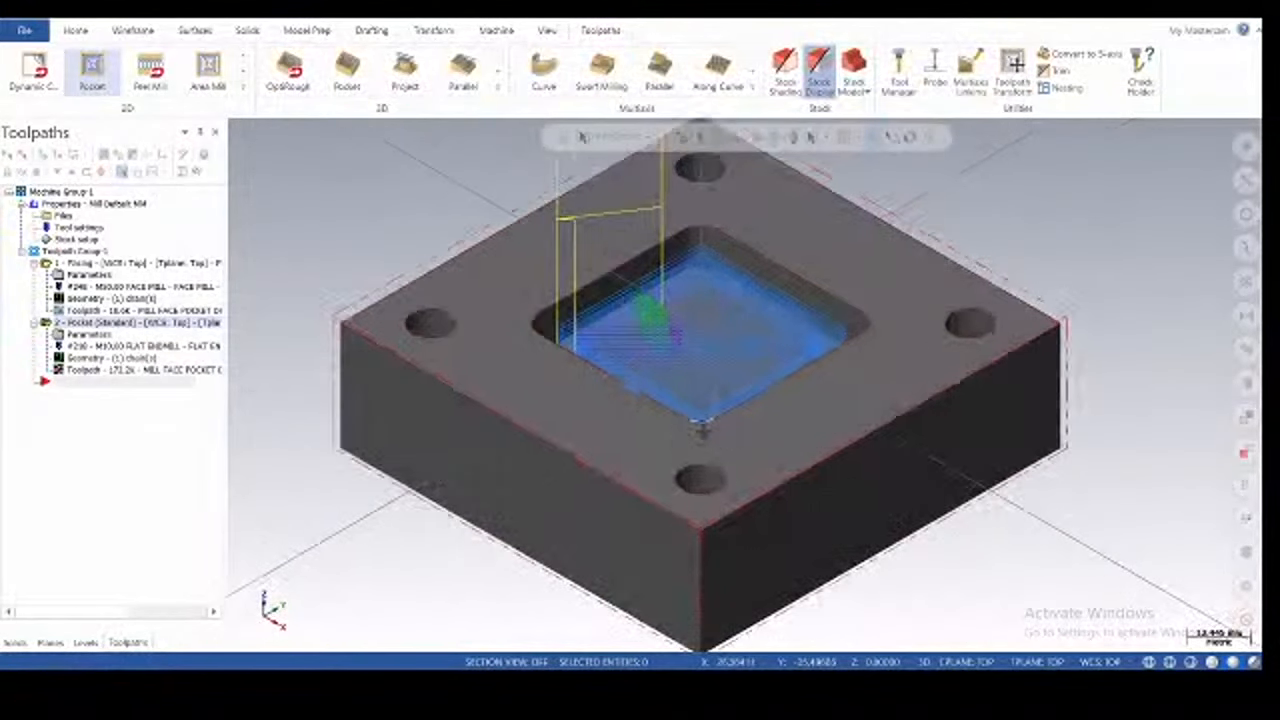
pyautogui.scroll(-1, 697, 432)
pyautogui.scroll(3, 697, 432)
pyautogui.scroll(2, 720, 405)
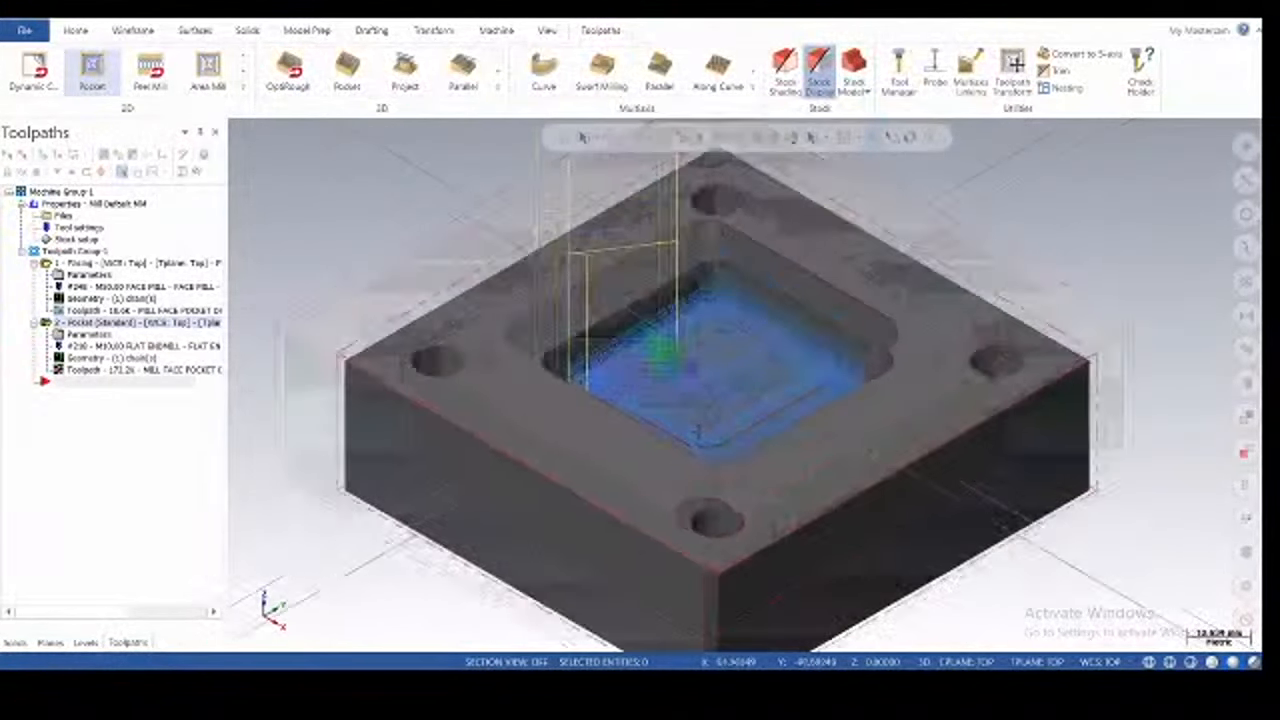
pyautogui.scroll(-3, 752, 379)
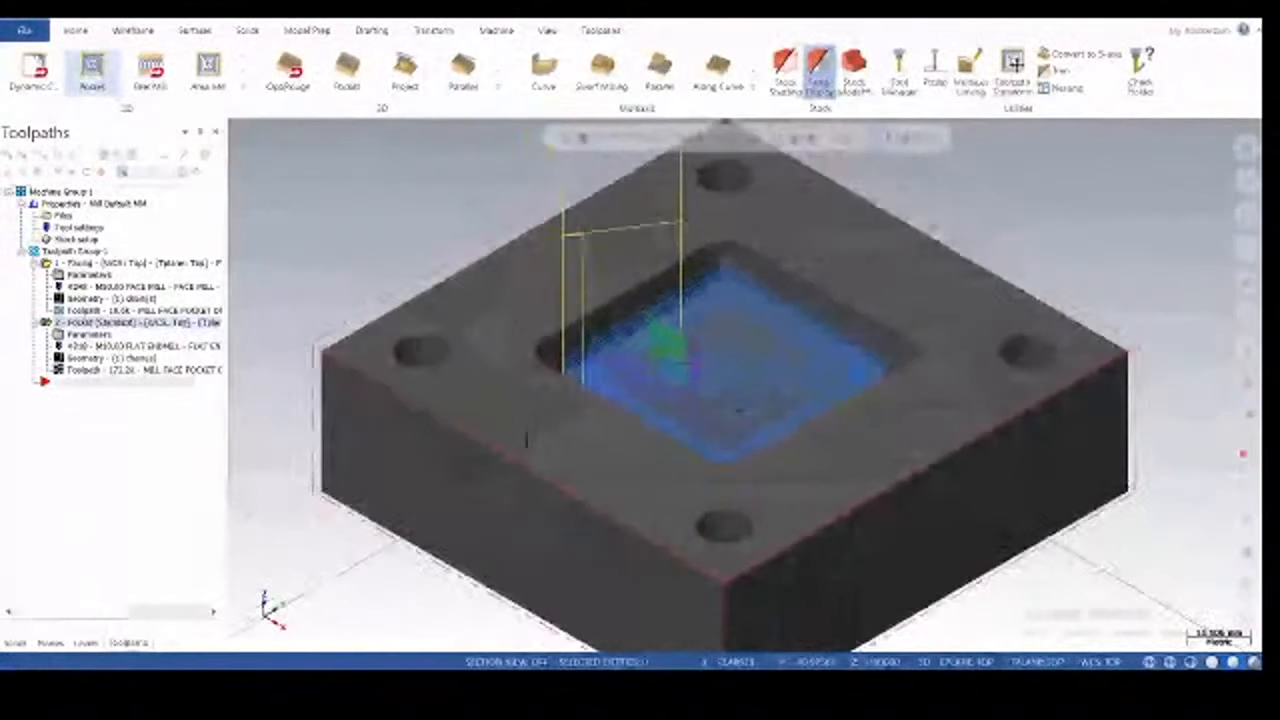
pyautogui.click(105, 157)
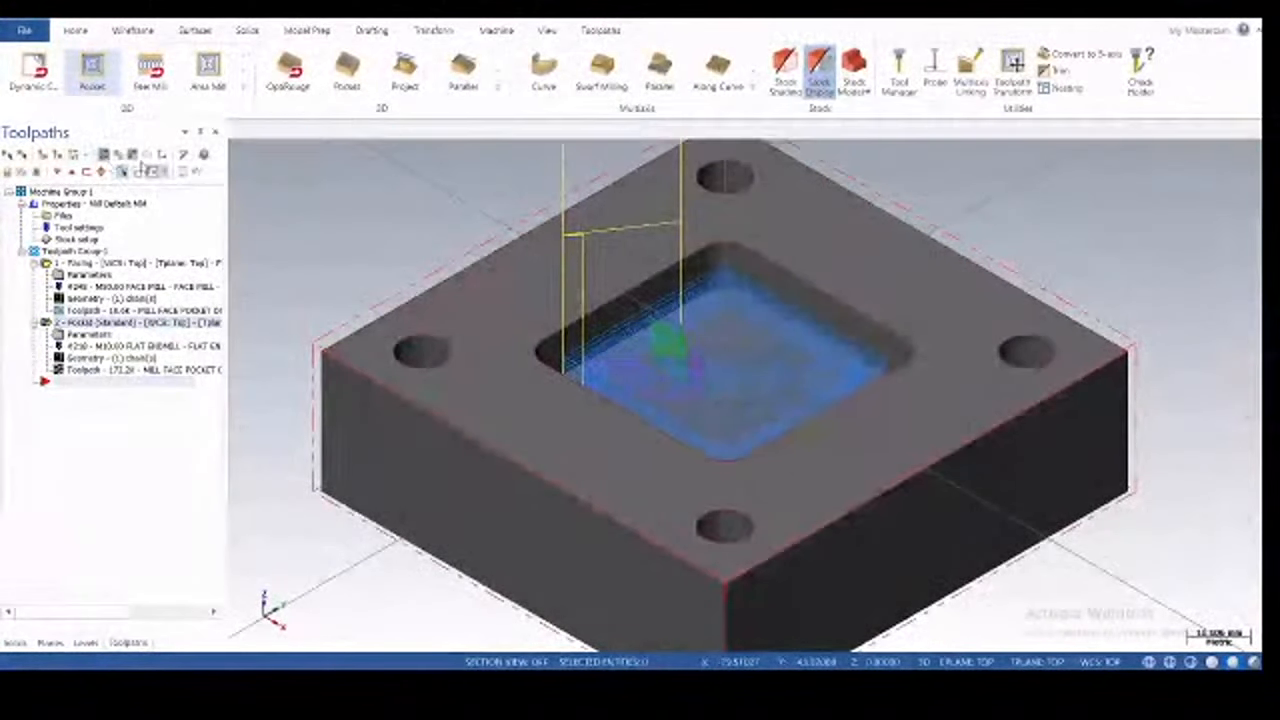
pyautogui.click(235, 129)
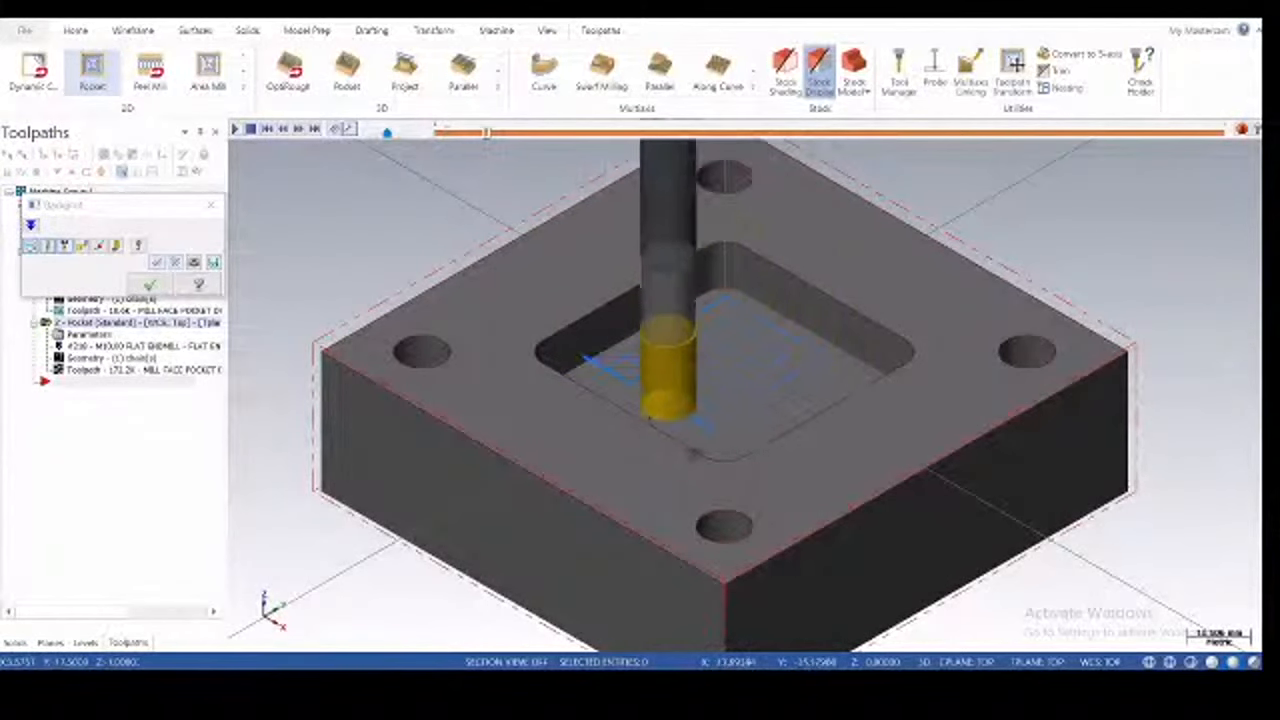
pyautogui.scroll(-4, 693, 460)
pyautogui.scroll(1, 693, 461)
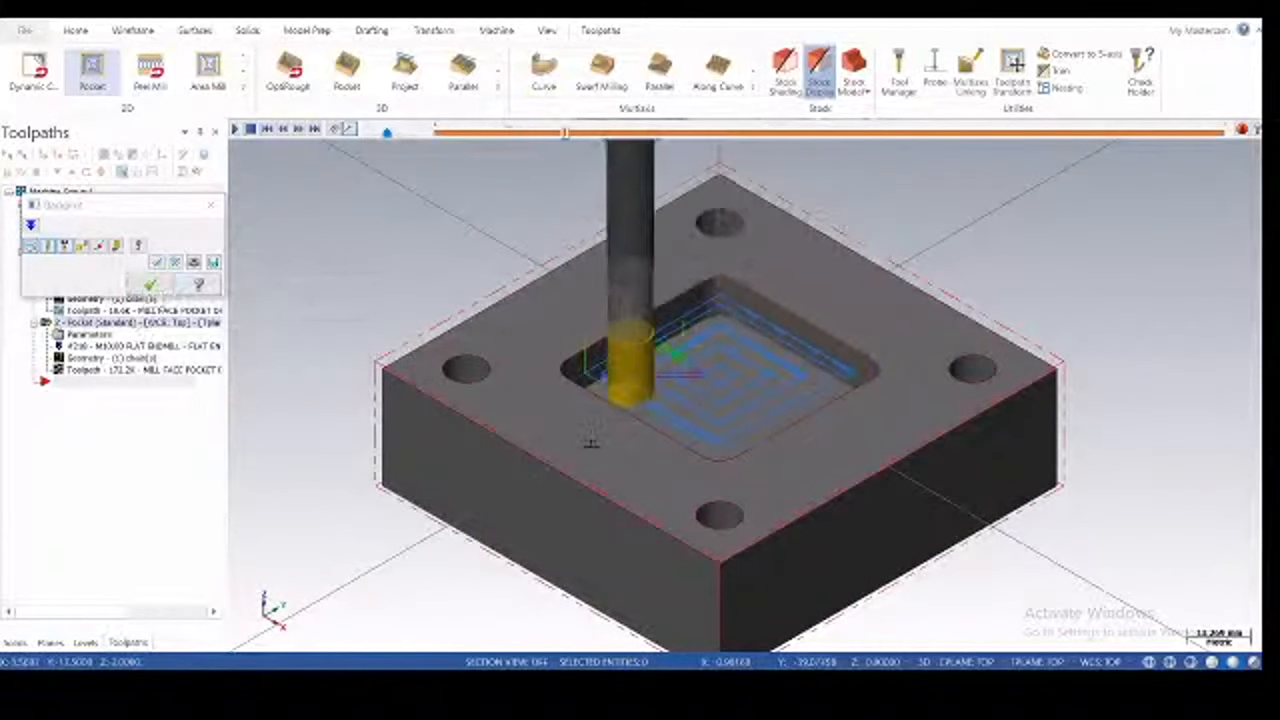
# - Examine the backplot's depth passes in wireframe from the front, restore the shaded isometric view and close the backplot
pyautogui.hotkey('alt', 's')
pyautogui.rightClick(717, 436)
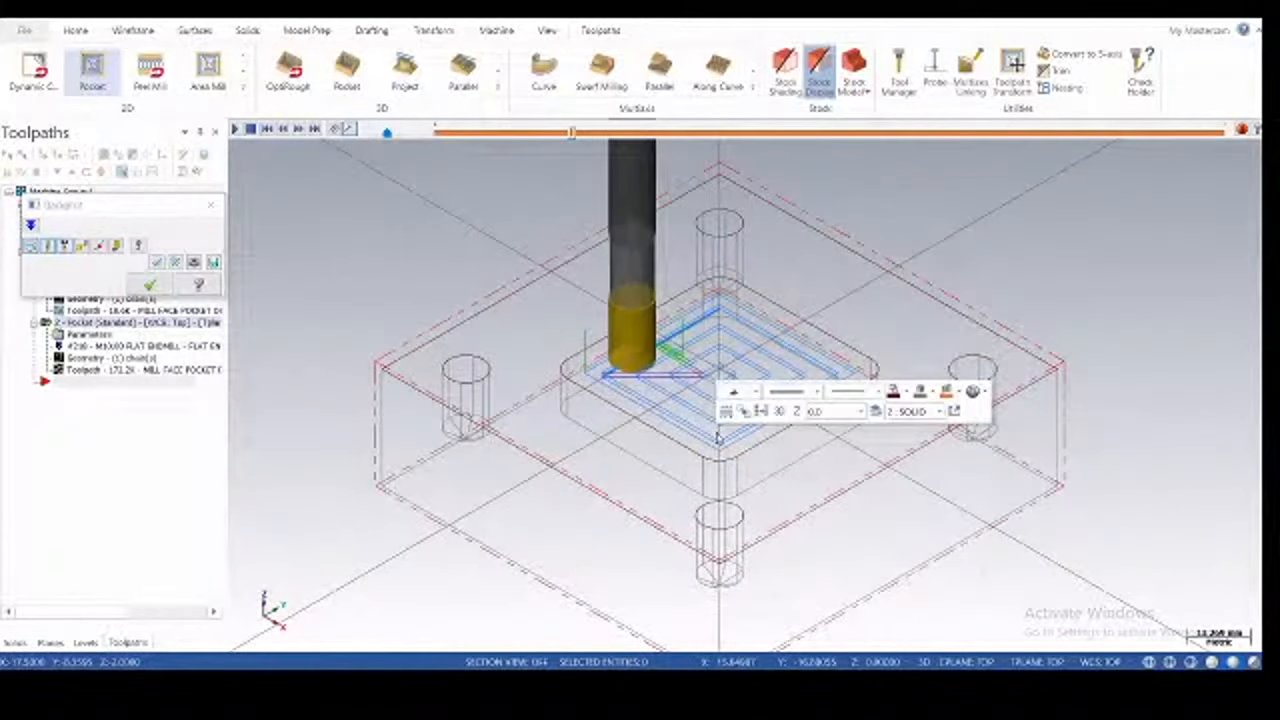
pyautogui.click(734, 526)
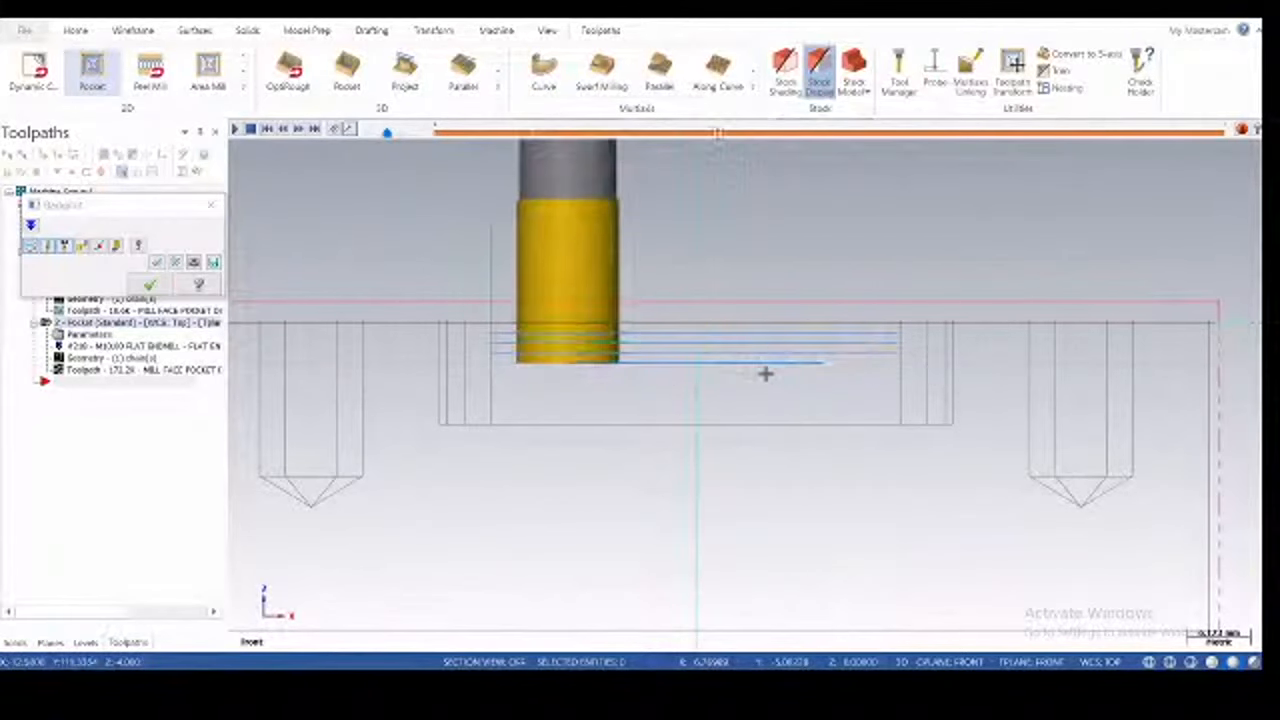
pyautogui.rightClick(800, 384)
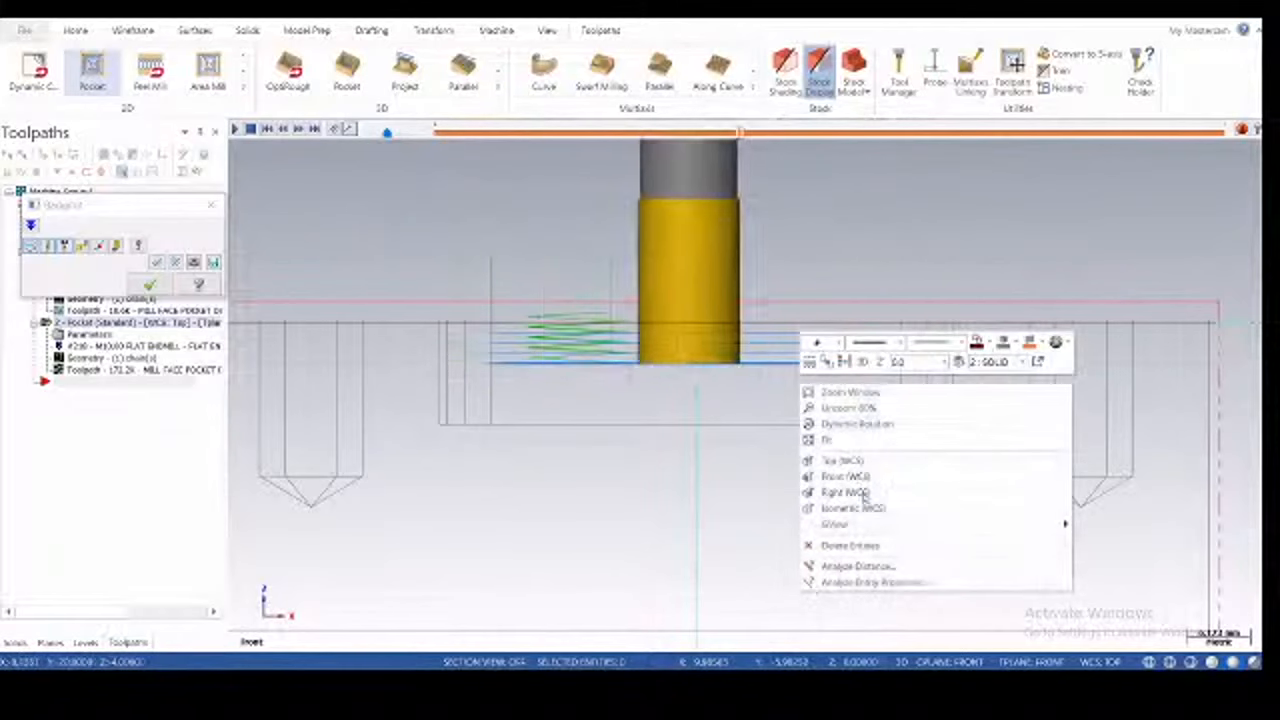
pyautogui.click(860, 507)
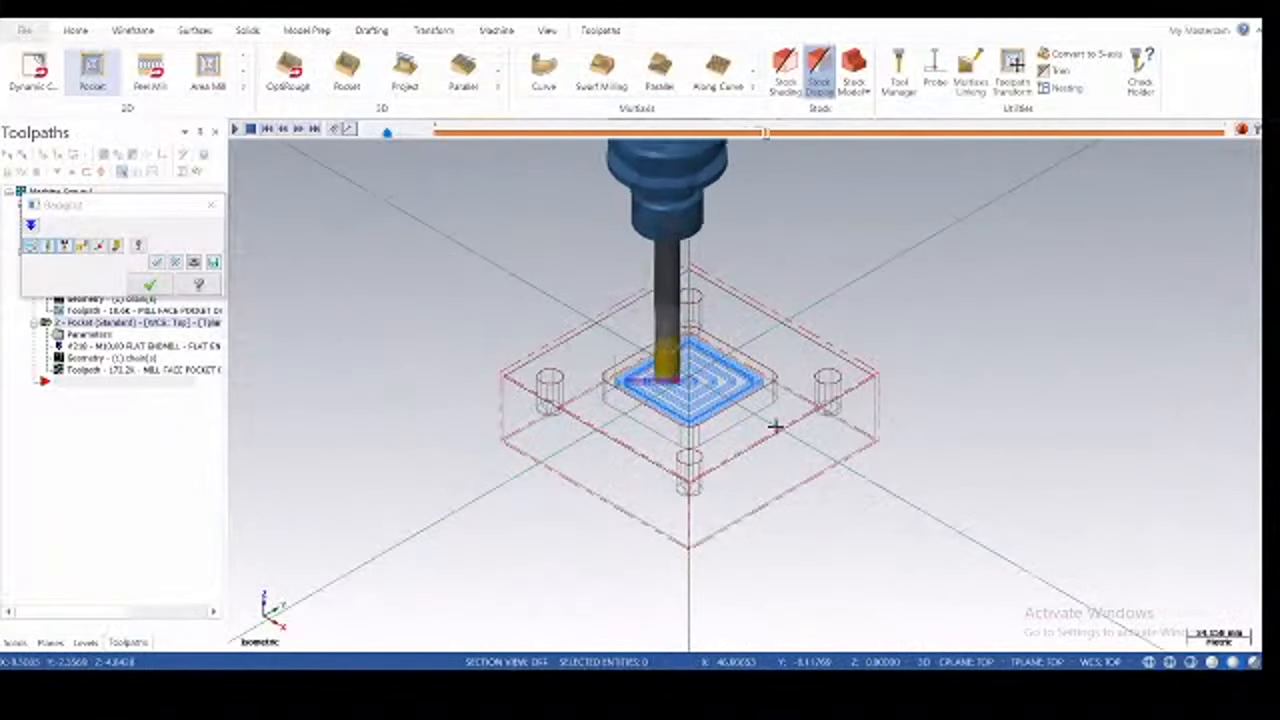
pyautogui.hotkey('alt', 's')
pyautogui.scroll(-1, 760, 428)
pyautogui.scroll(1, 760, 428)
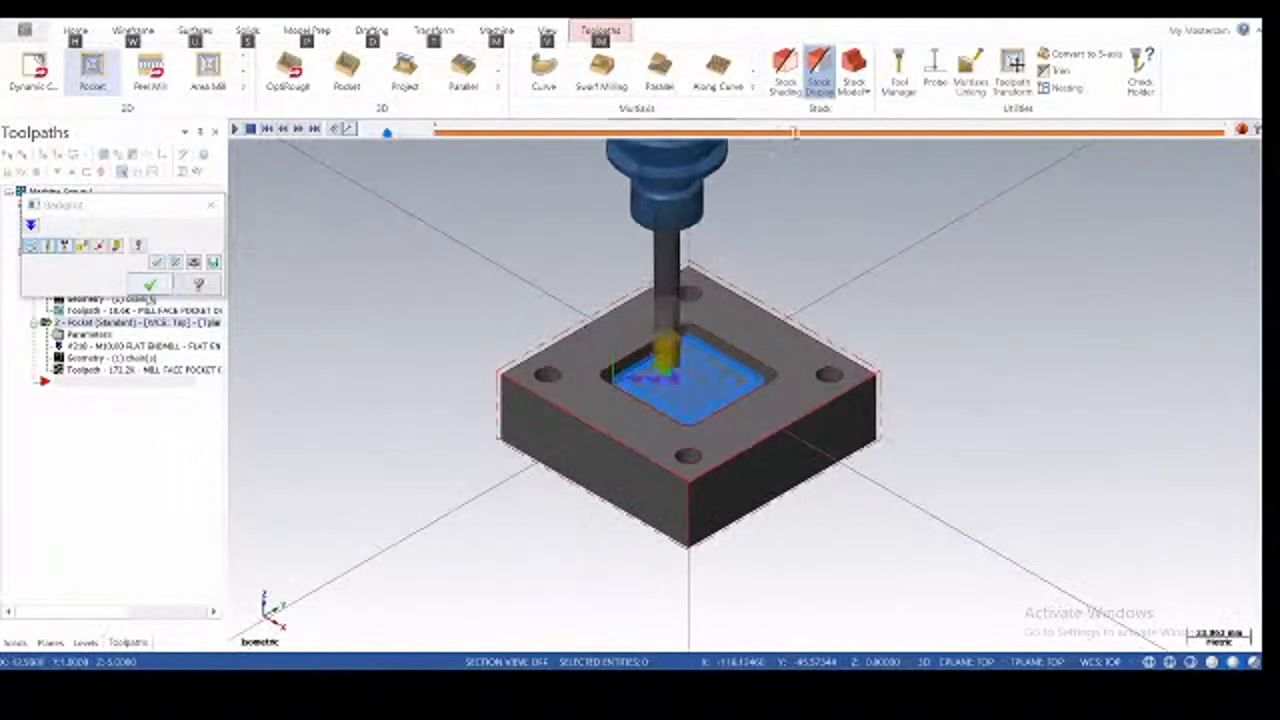
pyautogui.click(150, 285)
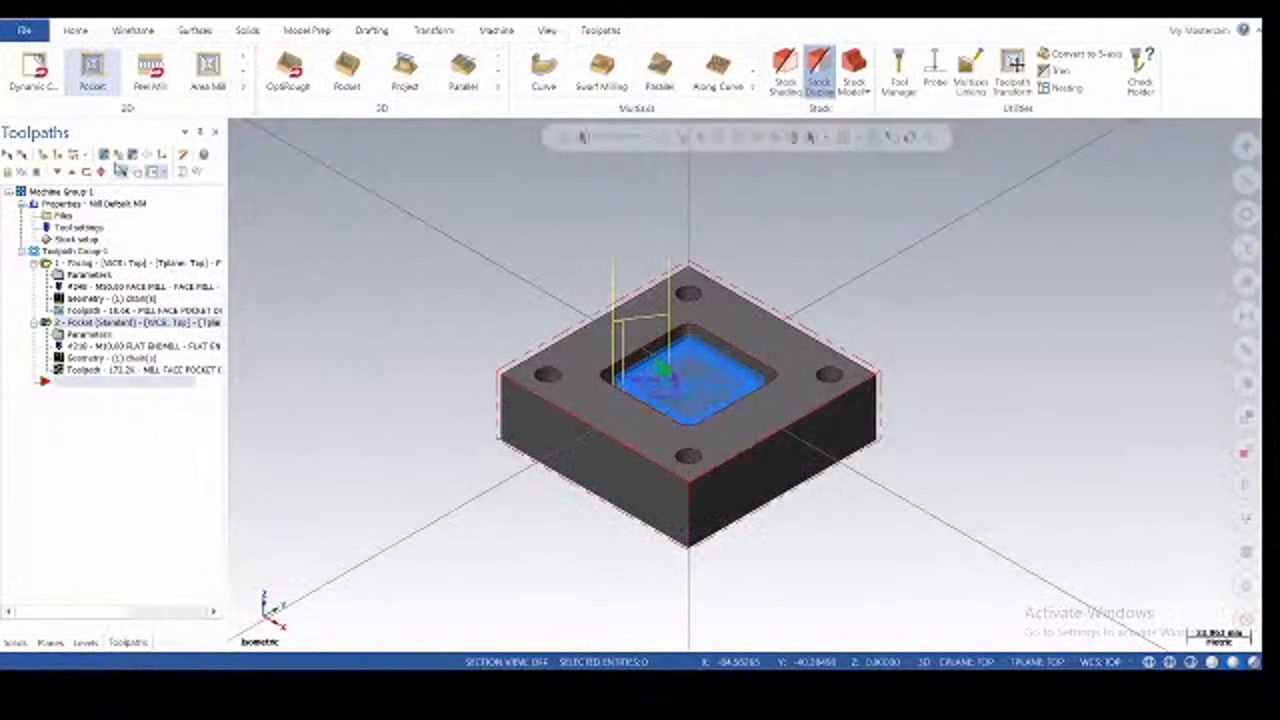
# - Run the verify simulation of the pocket operation and inspect the material removal in the stock
pyautogui.click(118, 156)
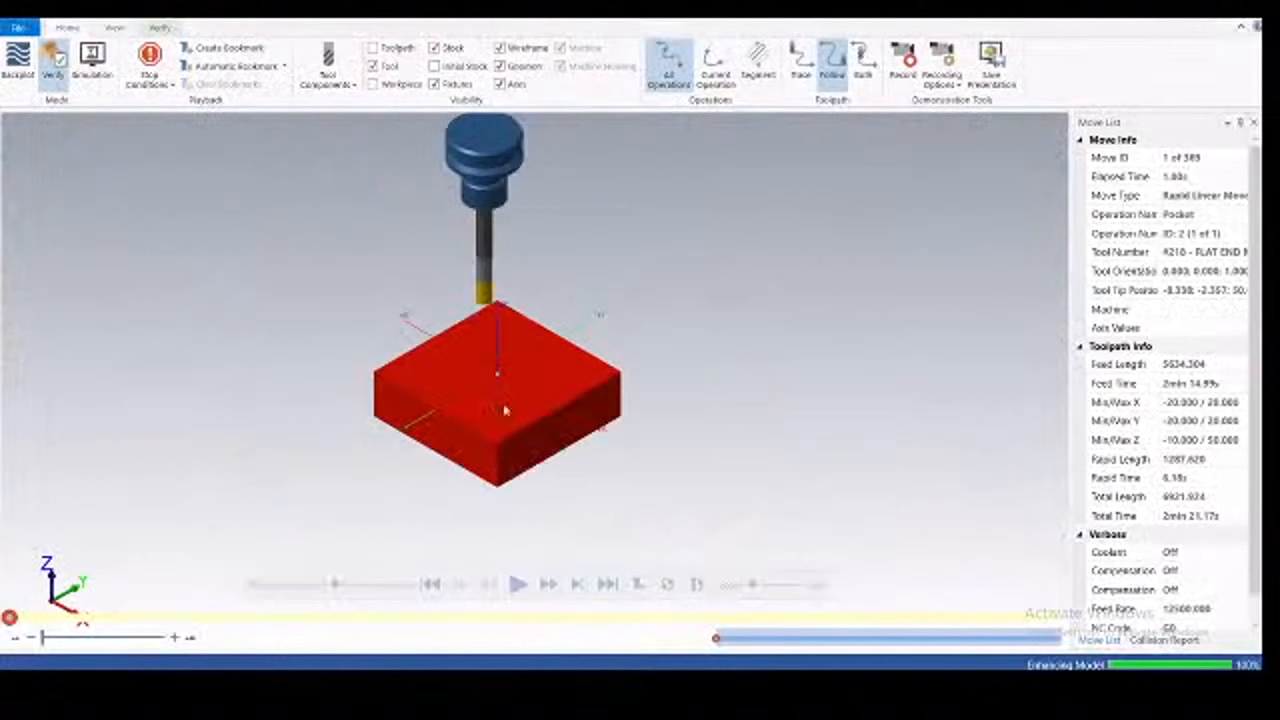
pyautogui.scroll(2, 537, 430)
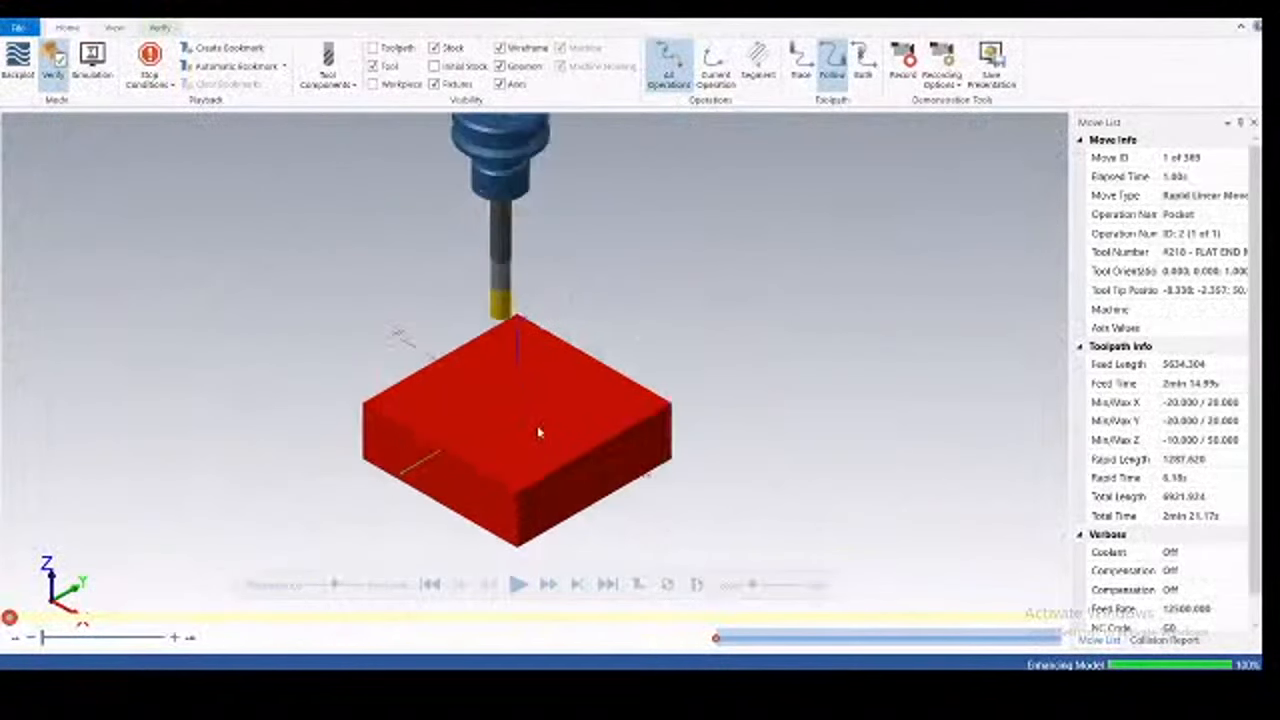
pyautogui.click(519, 586)
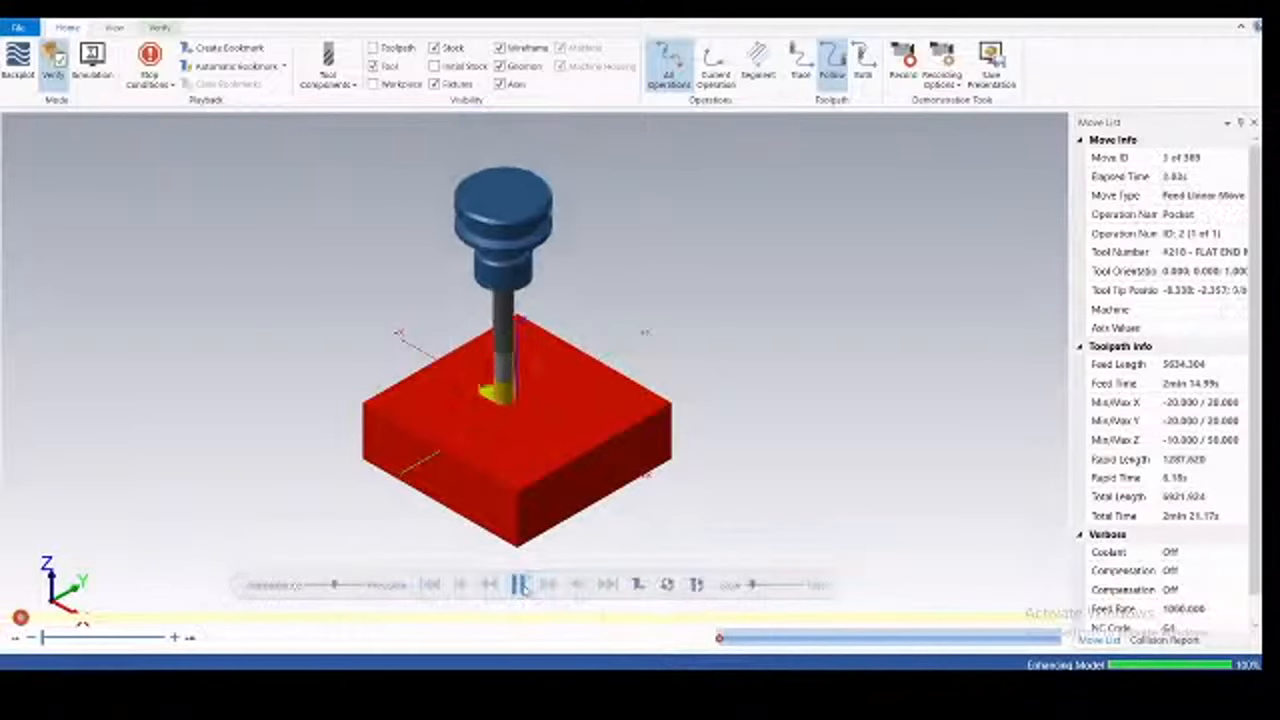
pyautogui.scroll(3, 508, 400)
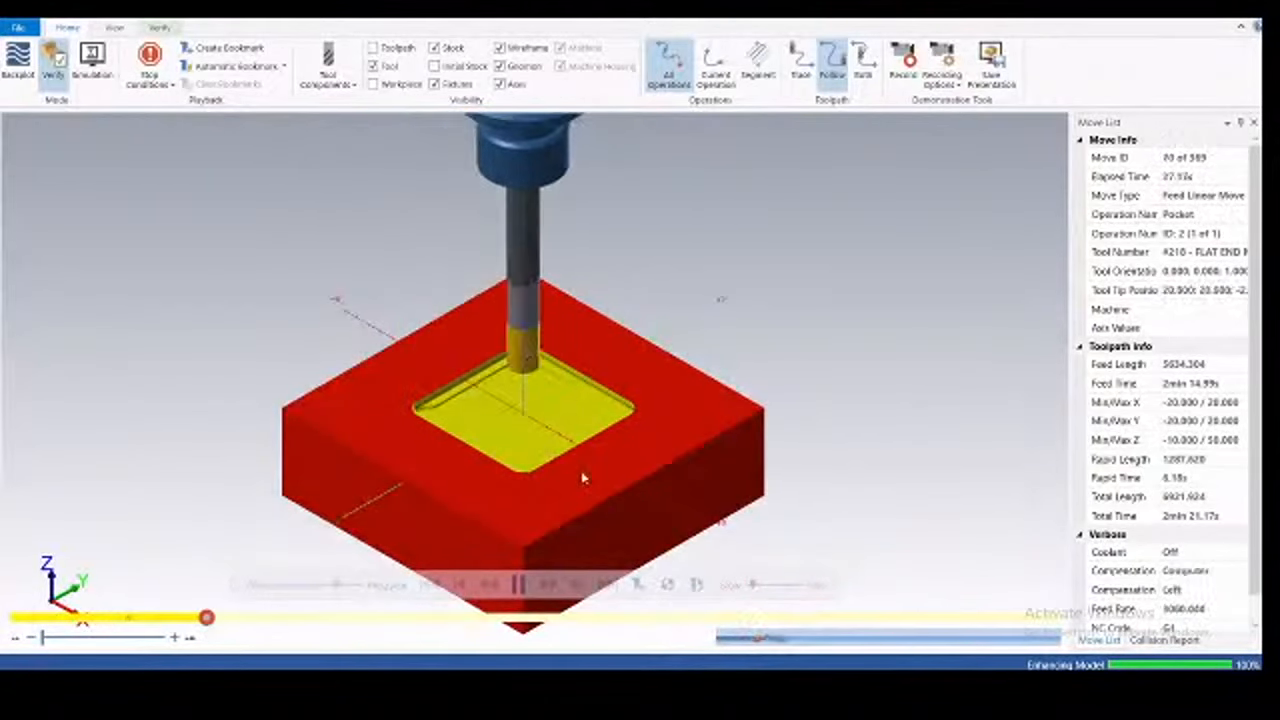
pyautogui.scroll(3, 563, 471)
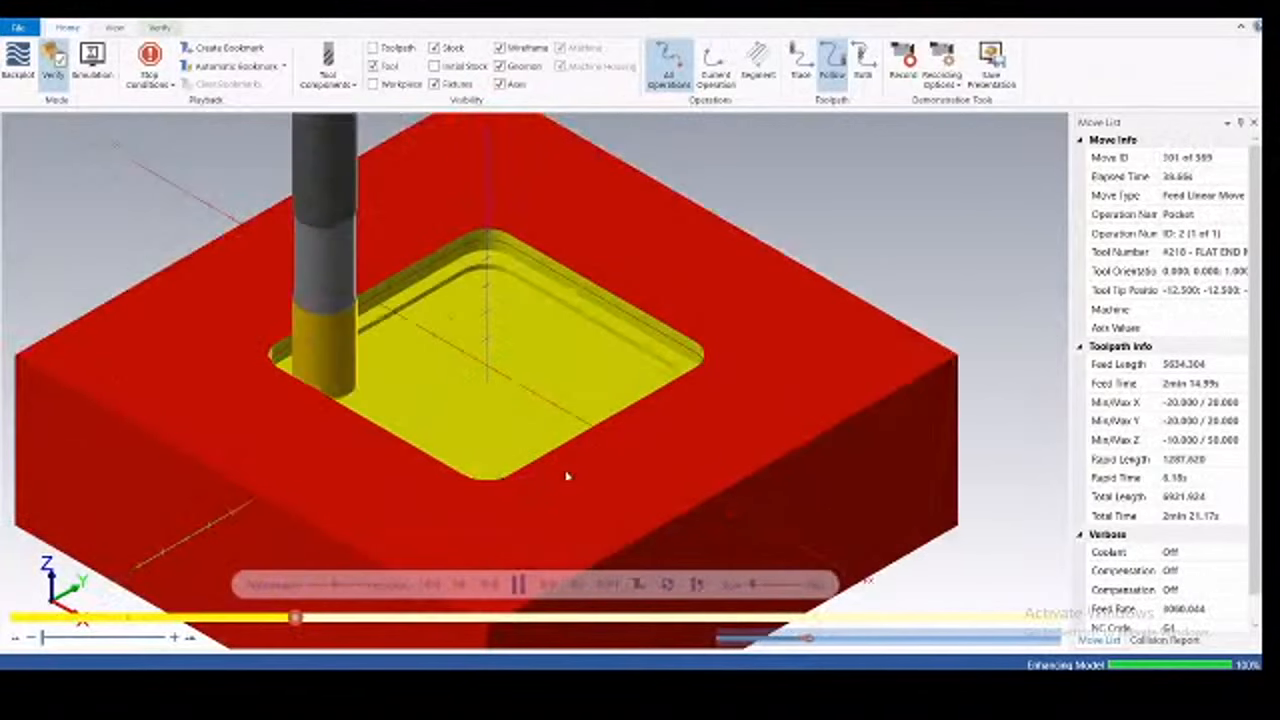
pyautogui.scroll(-2, 566, 478)
pyautogui.scroll(-2, 570, 487)
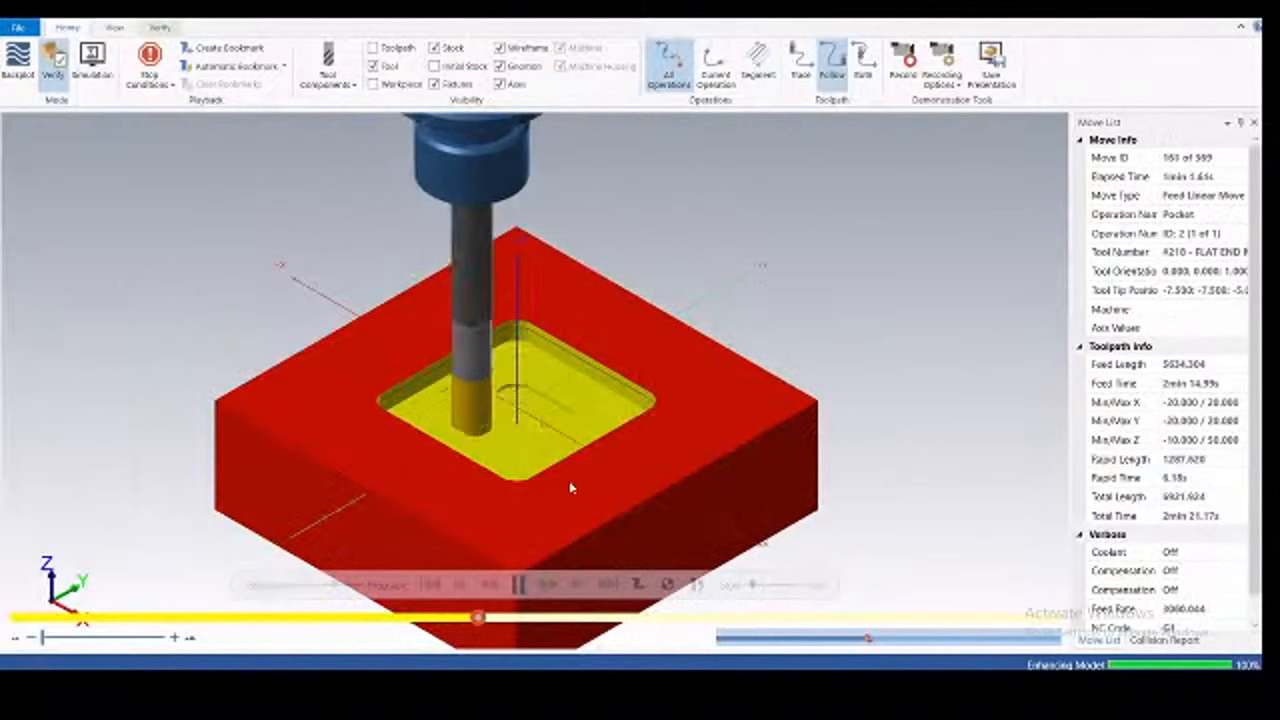
pyautogui.scroll(-2, 570, 487)
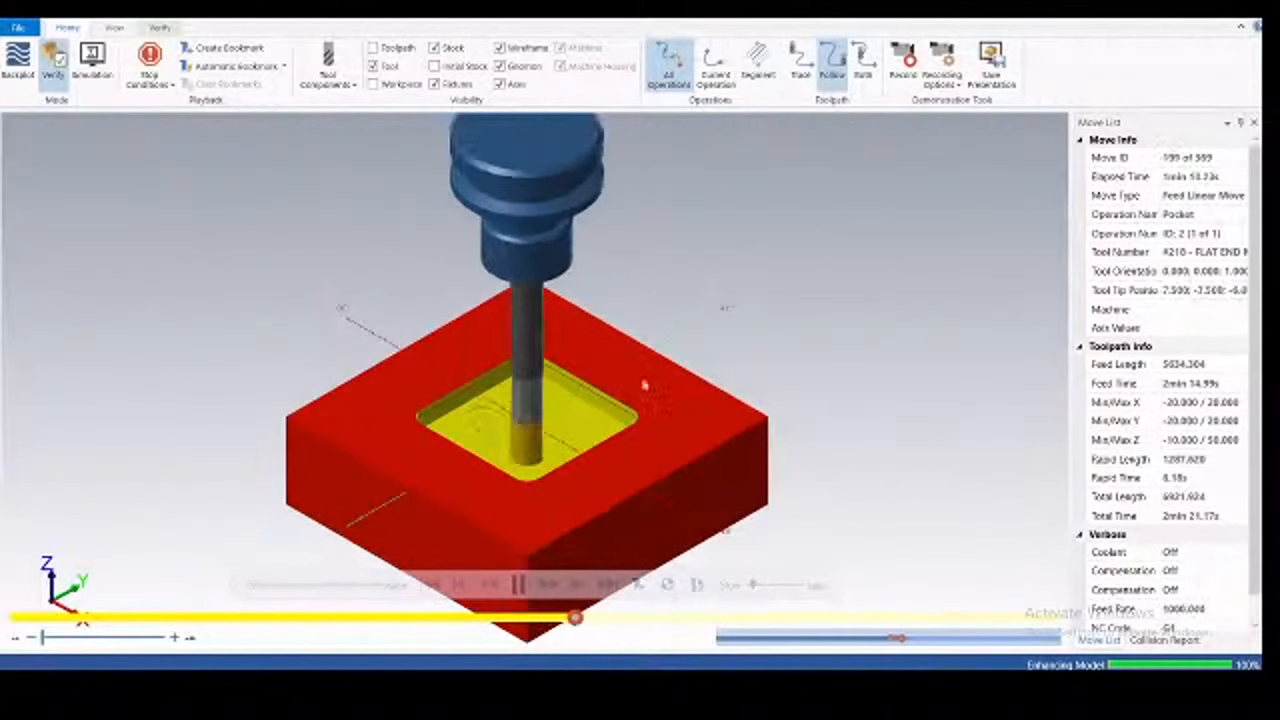
pyautogui.scroll(-2, 697, 363)
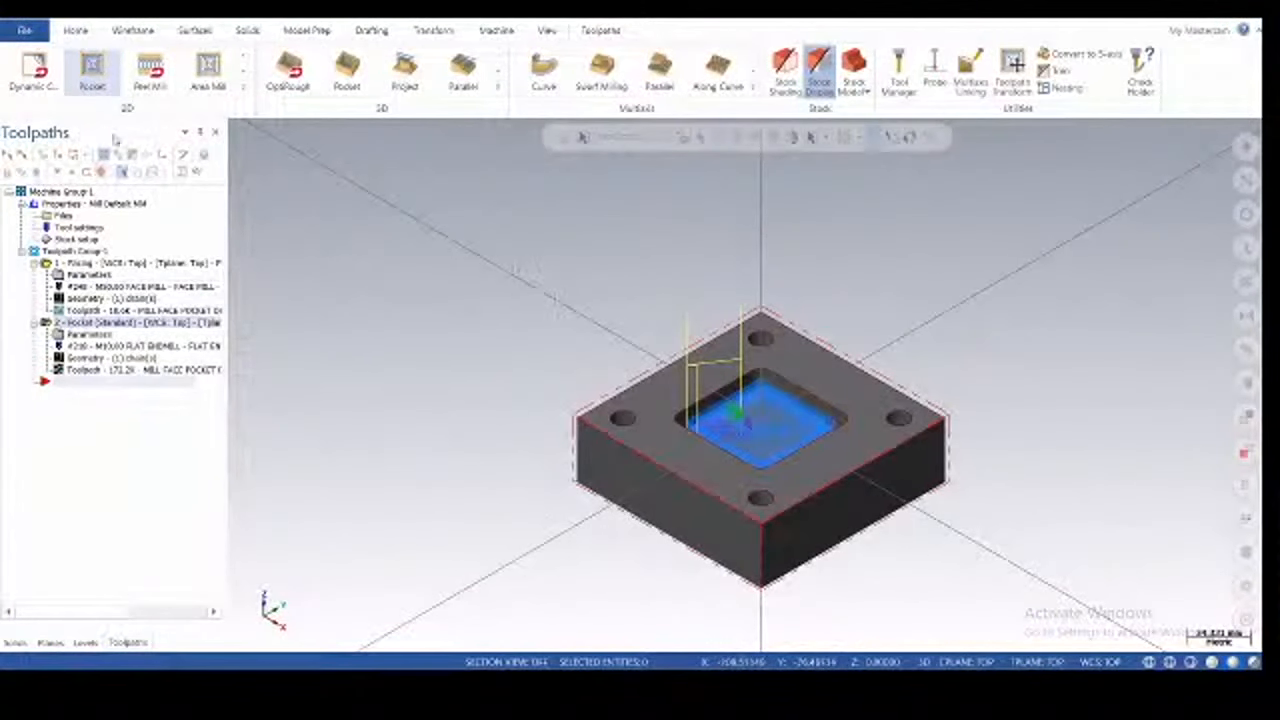
# - Create a 2D Contour toolpath chained along the block's outer top edge
pyautogui.click(243, 89)
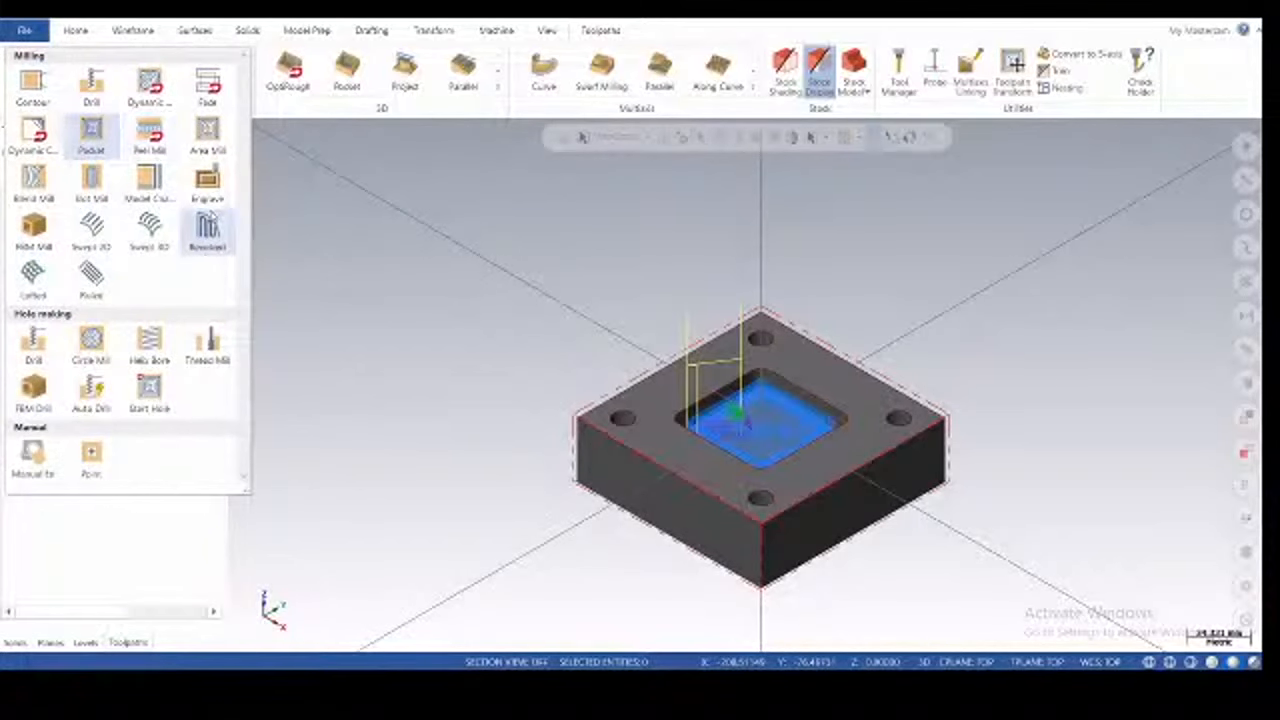
pyautogui.click(33, 88)
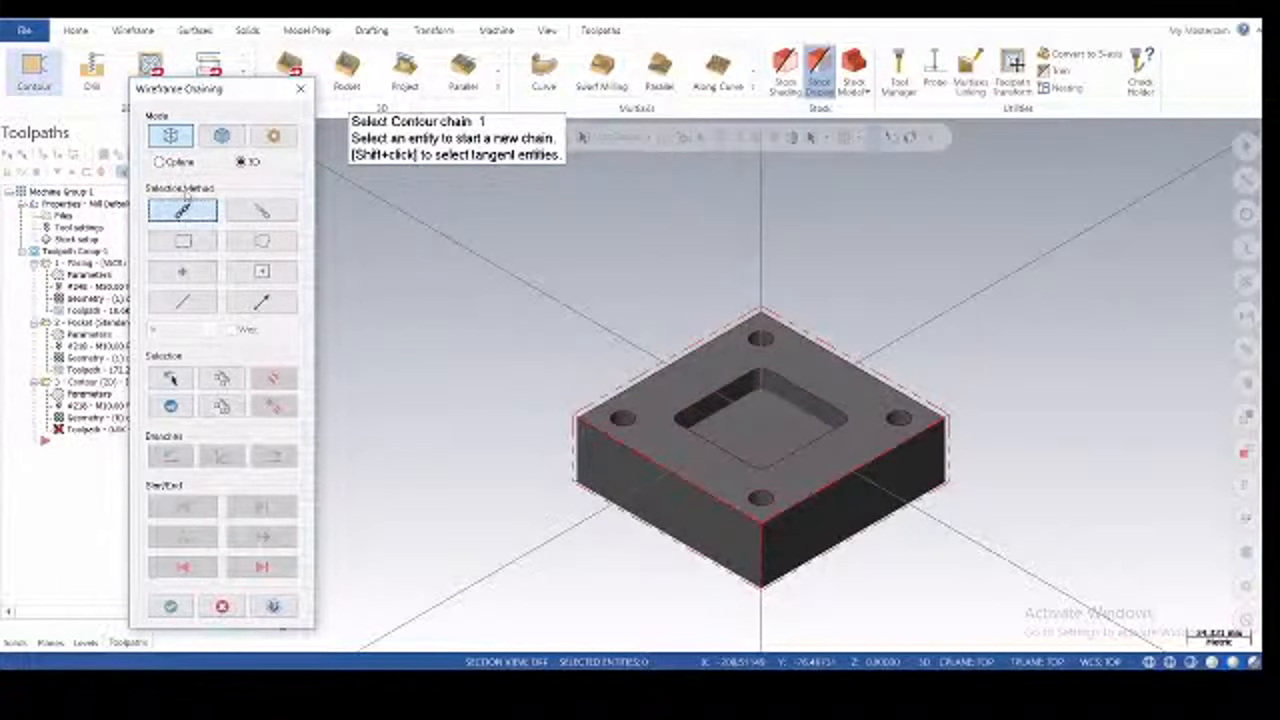
pyautogui.click(624, 446)
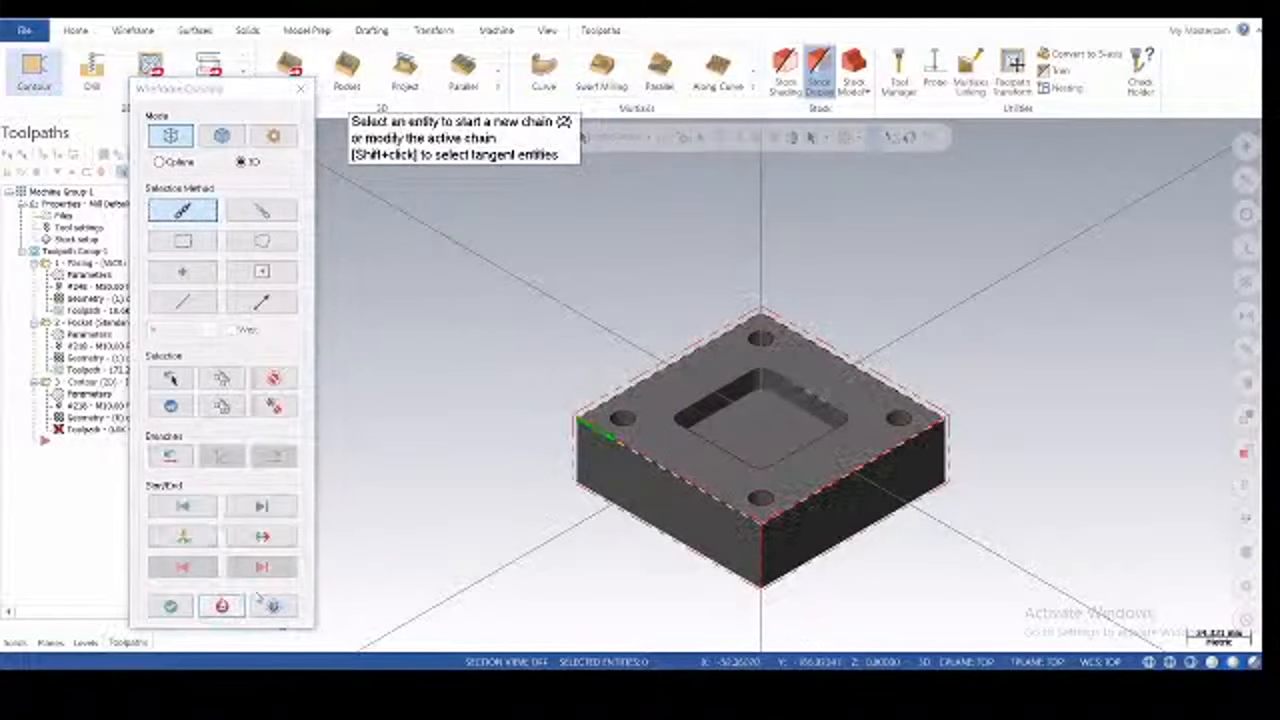
pyautogui.click(171, 607)
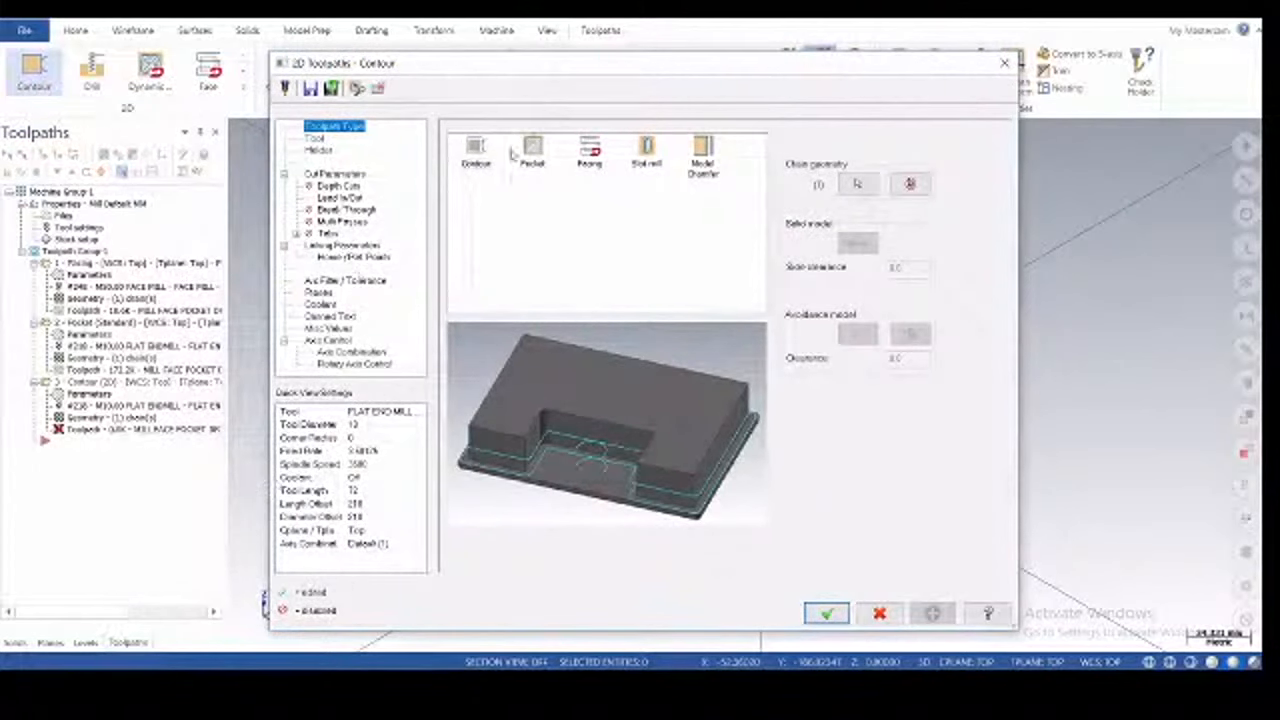
# - Keep Contour as the toolpath type and assign the existing 10 mm flat end mill
pyautogui.click(480, 152)
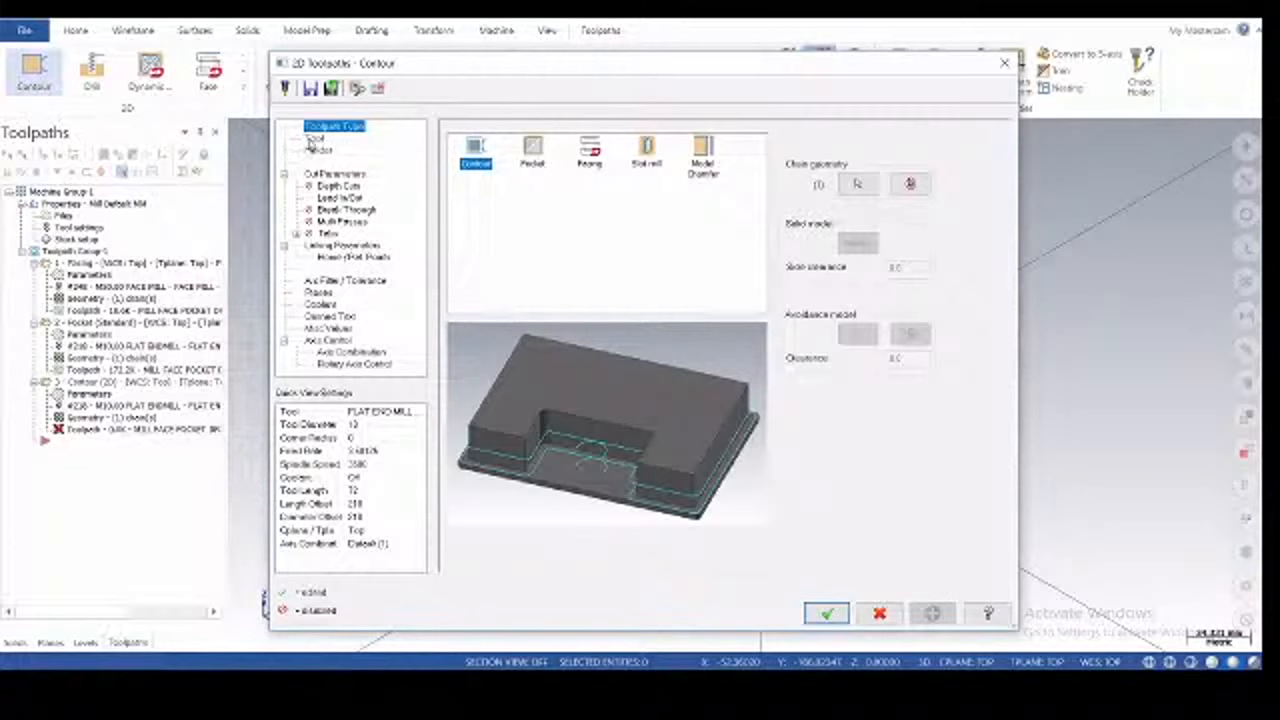
pyautogui.click(314, 138)
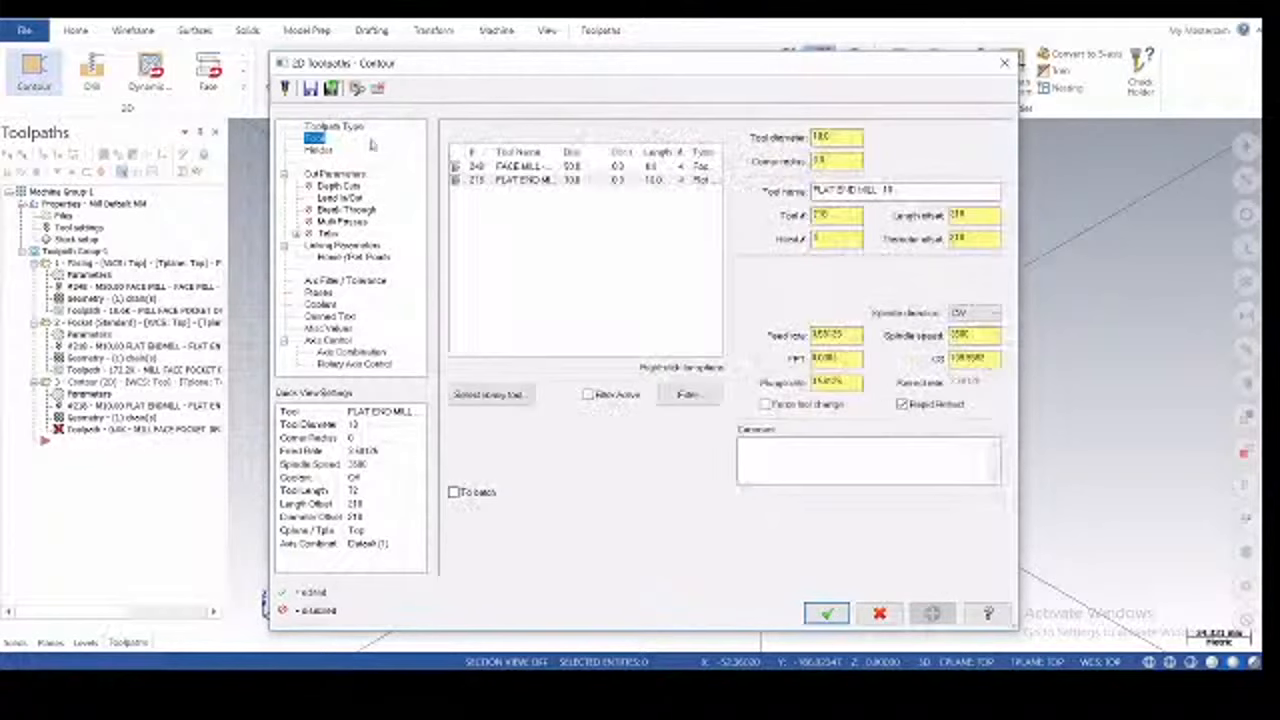
pyautogui.click(515, 180)
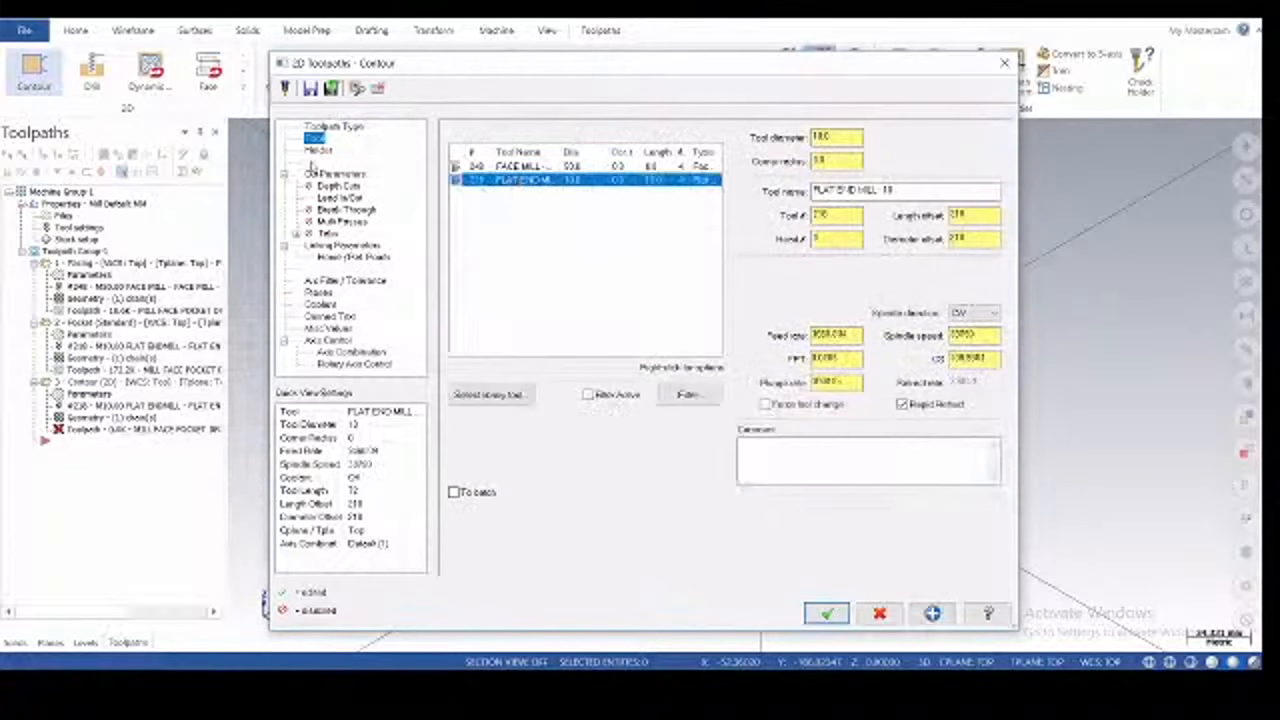
# - Check the contour's stock-to-leave settings and enable depth cuts with a maximum rough step of 1.0 mm
pyautogui.click(334, 174)
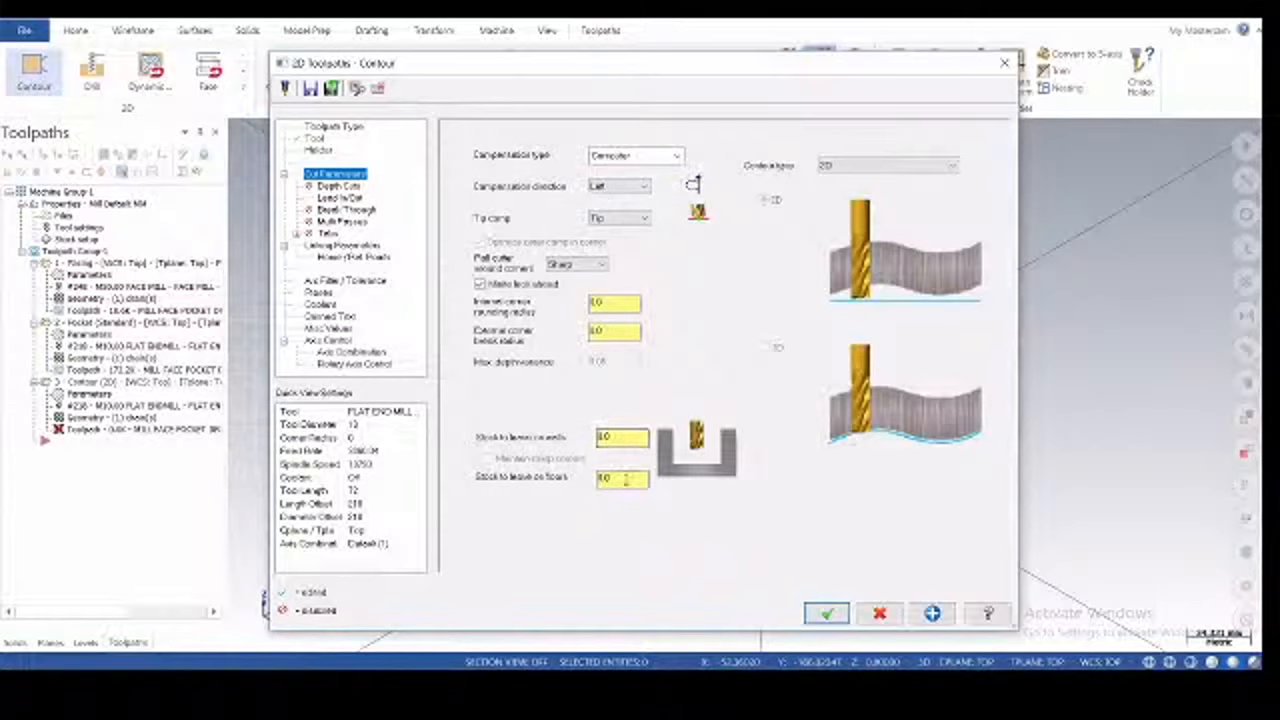
pyautogui.moveTo(634, 478); pyautogui.dragTo(567, 481)
pyautogui.click(345, 187)
pyautogui.click(508, 177)
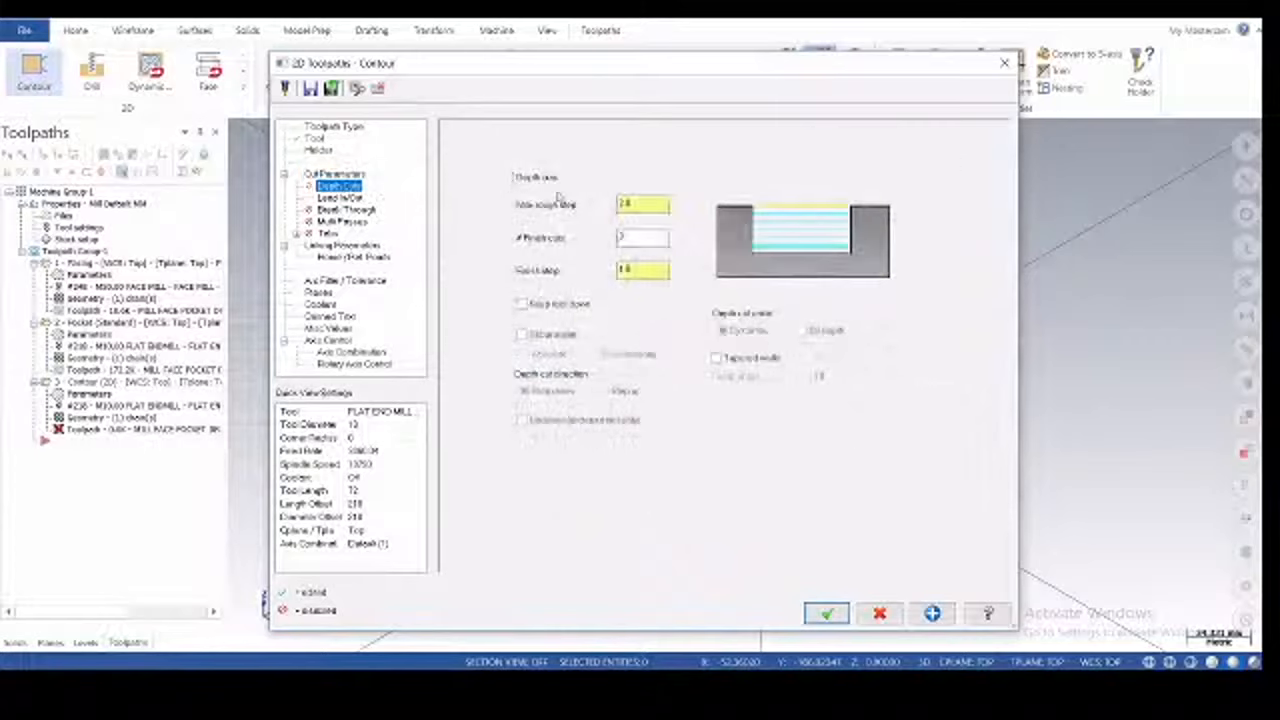
pyautogui.doubleClick(628, 203)
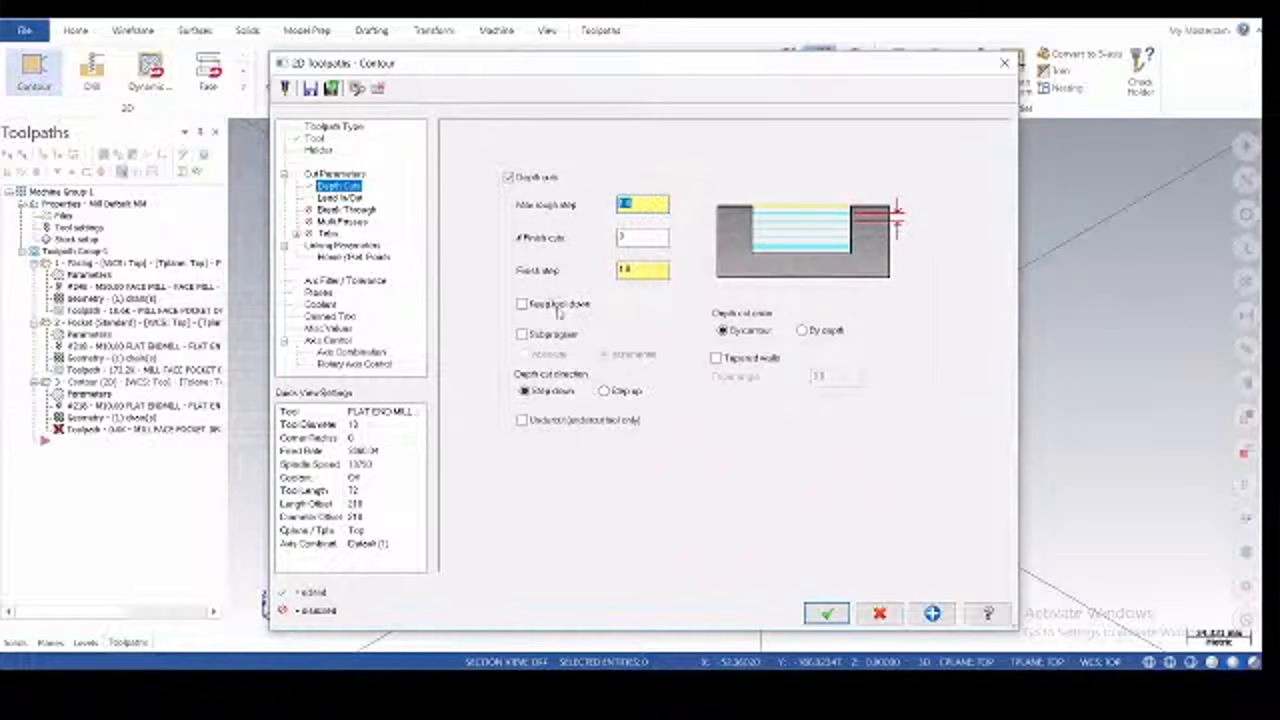
pyautogui.write('1.0')
# - Enable the contour's absolute clearance height, make the retract height absolute, and set the top of stock to 0
pyautogui.click(336, 198)
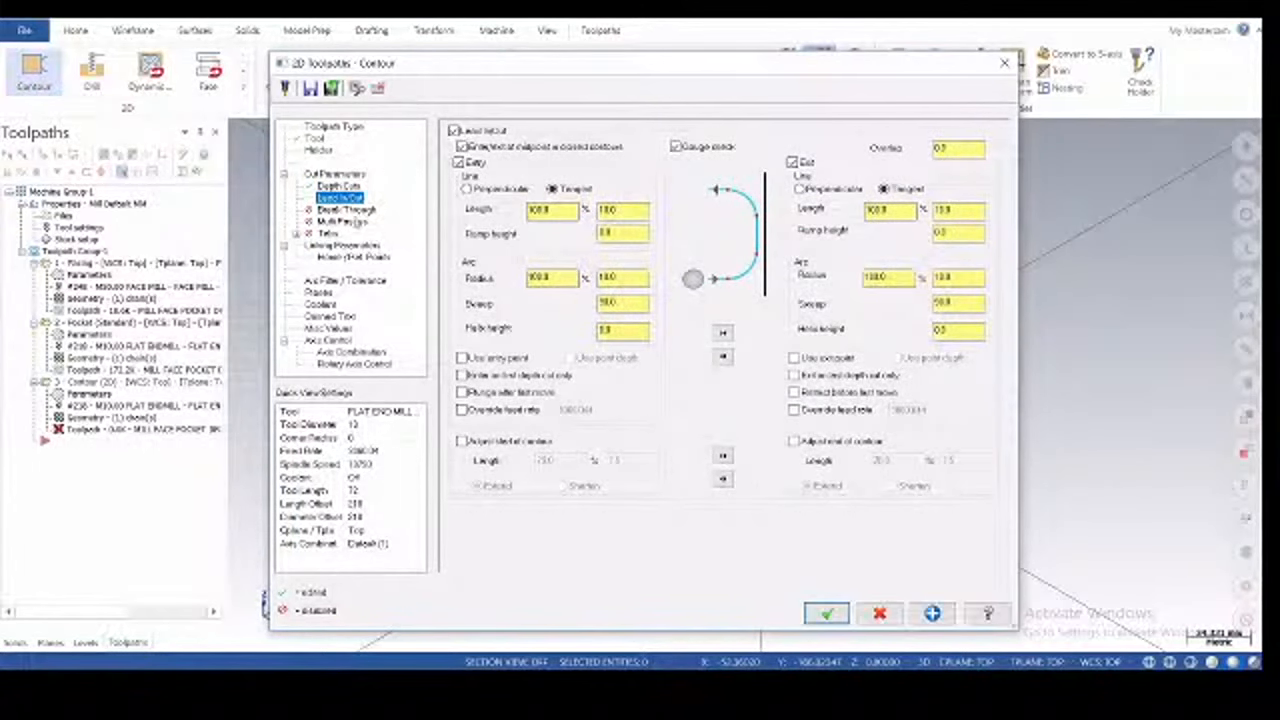
pyautogui.click(352, 222)
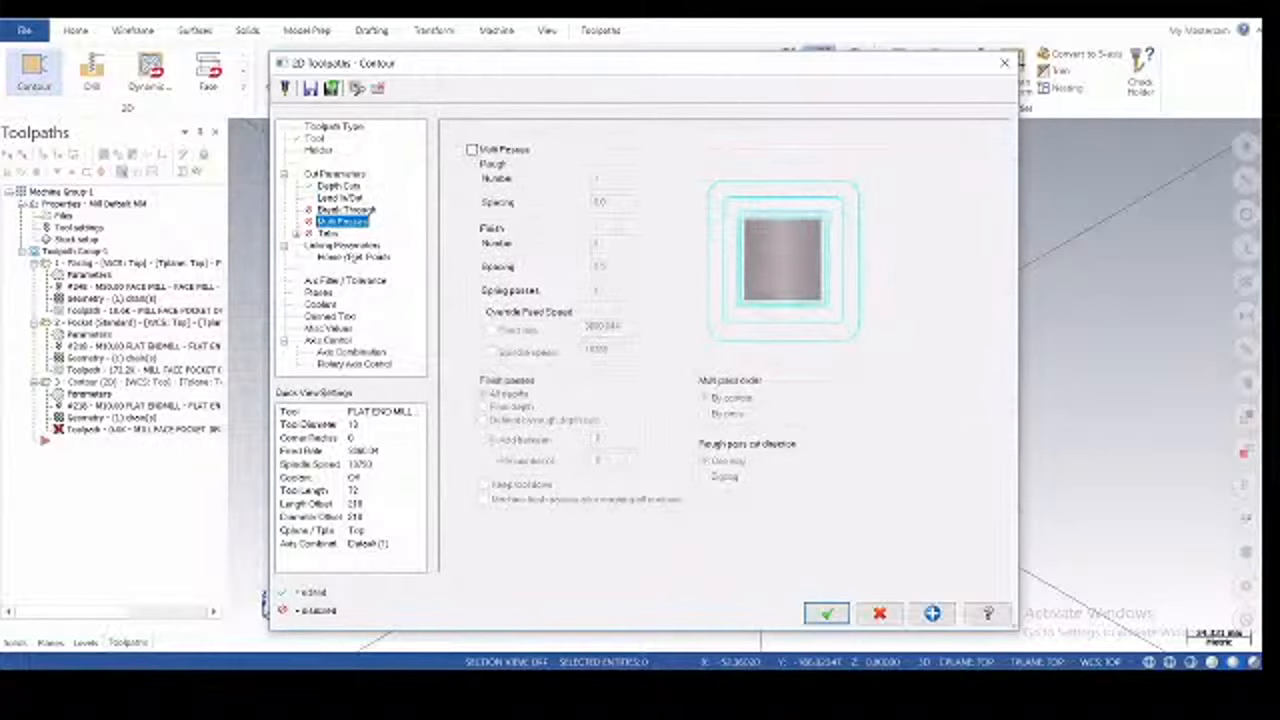
pyautogui.click(343, 245)
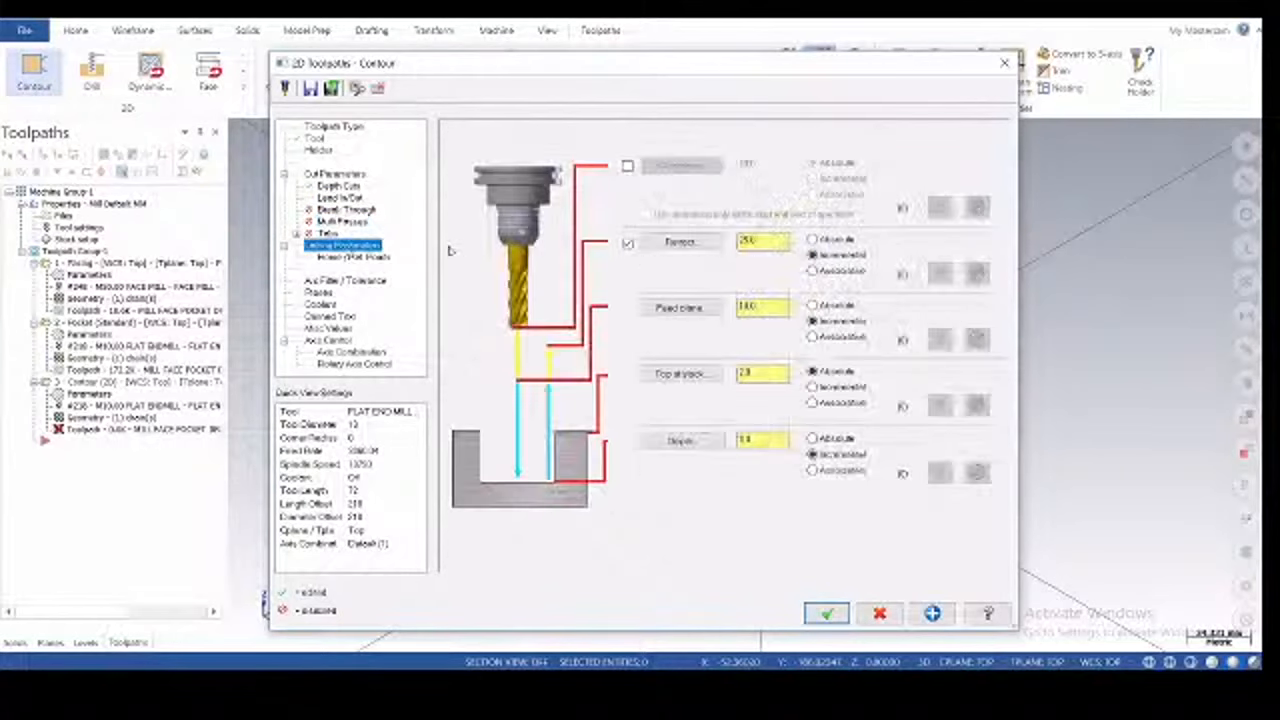
pyautogui.click(627, 166)
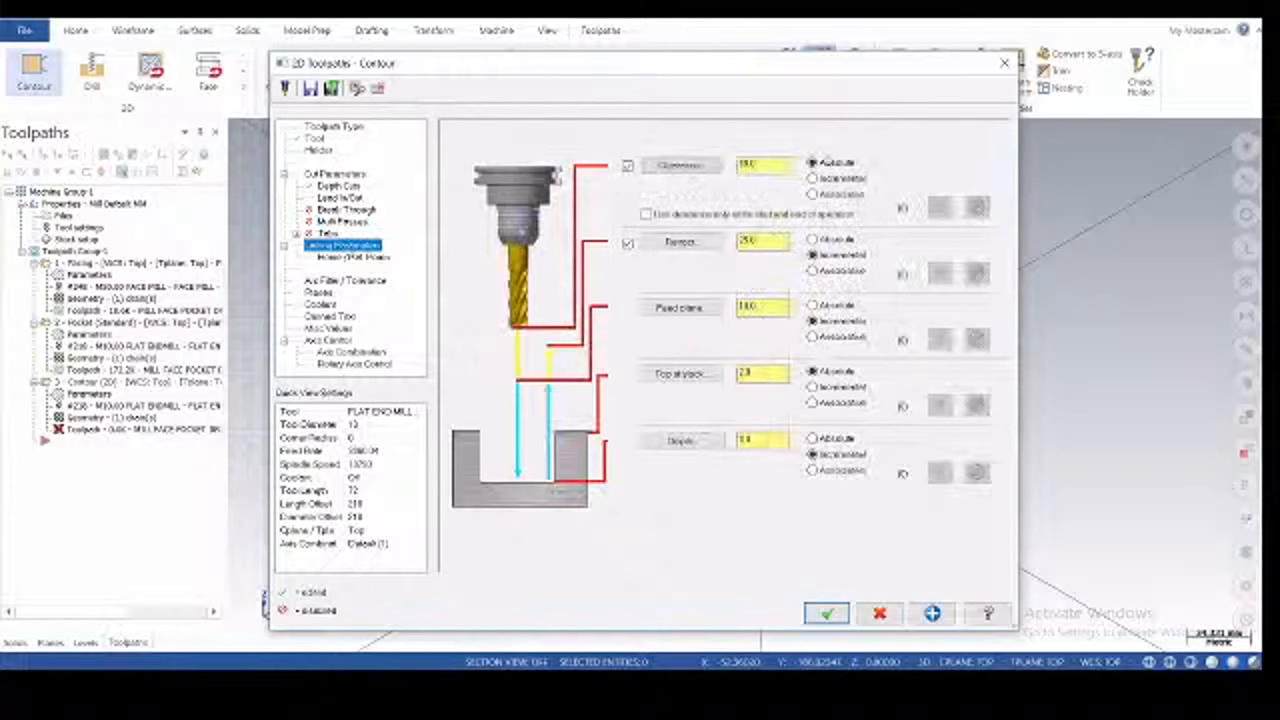
pyautogui.click(815, 241)
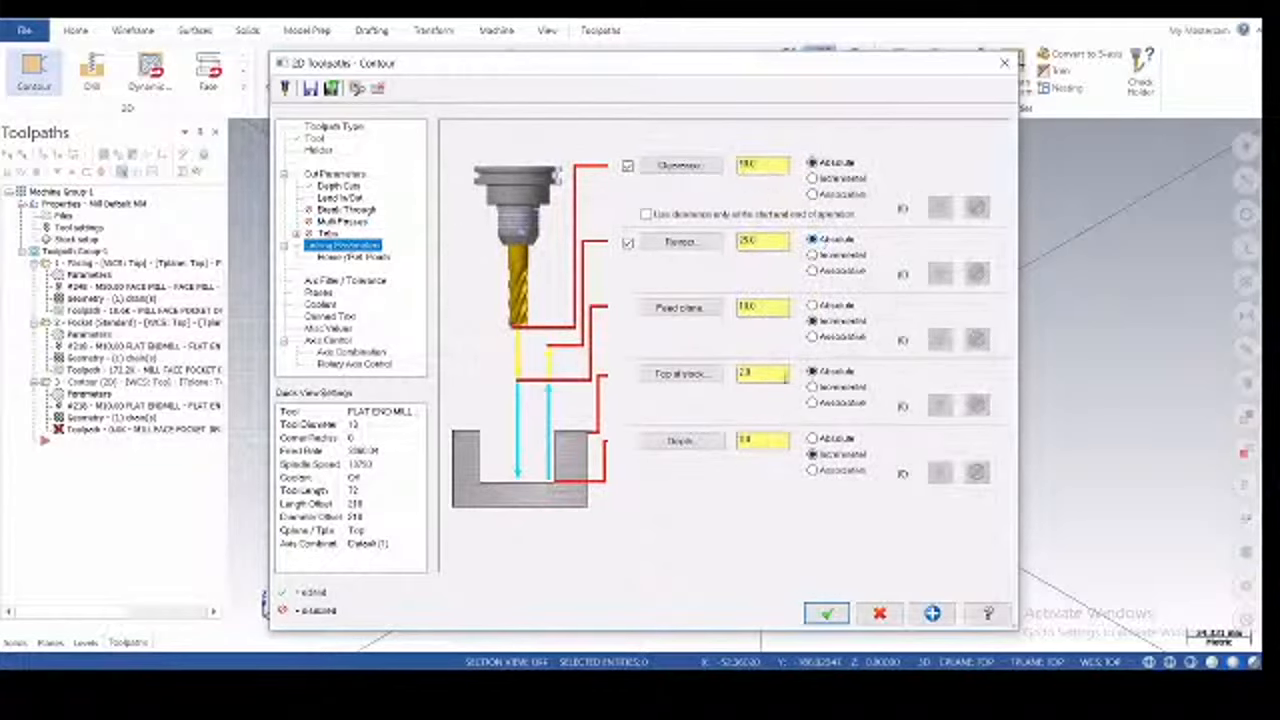
pyautogui.write('0')
# - Pick the block's bottom corner as the depth reference, set the contour depth to absolute -30.0, and accept the operation
pyautogui.click(680, 441)
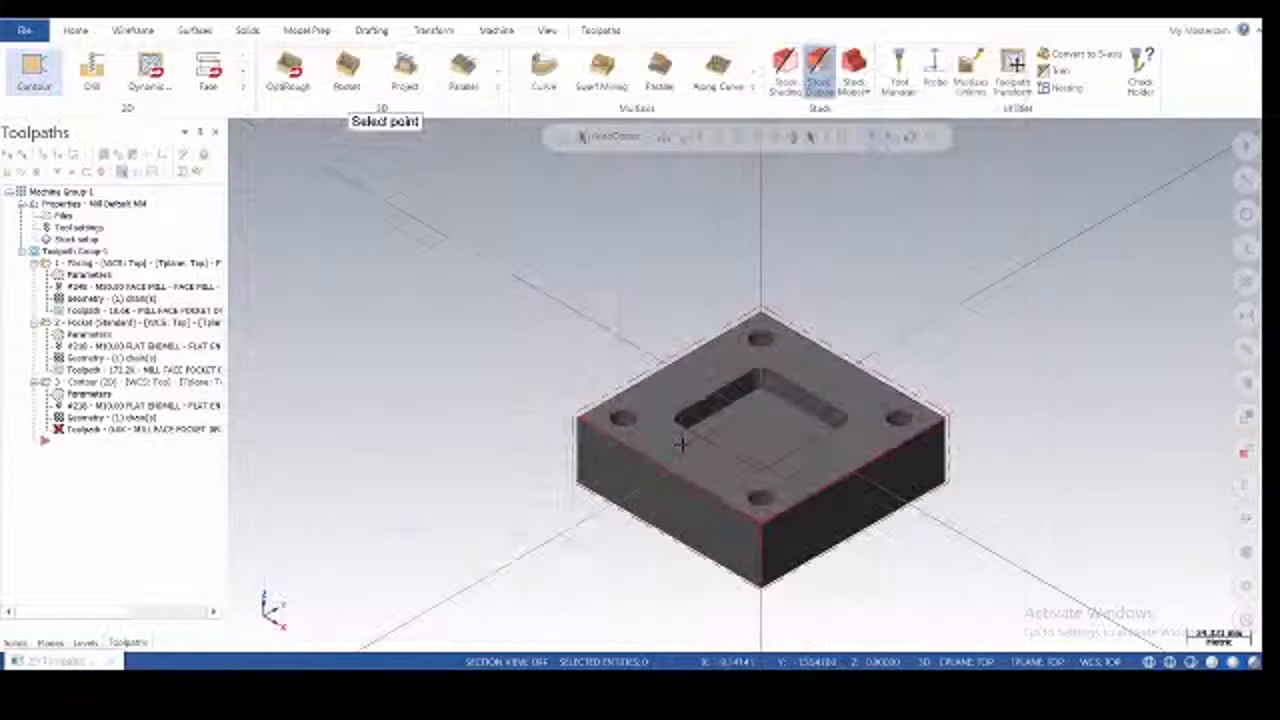
pyautogui.click(581, 488)
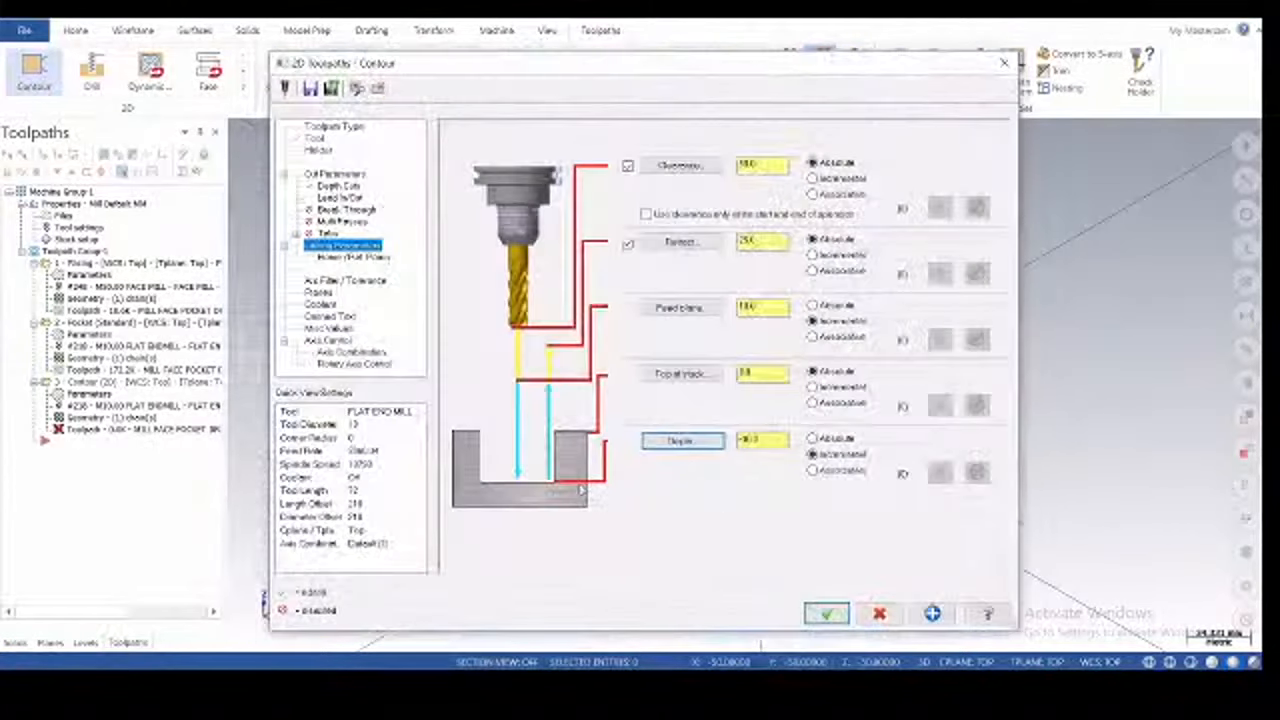
pyautogui.click(812, 438)
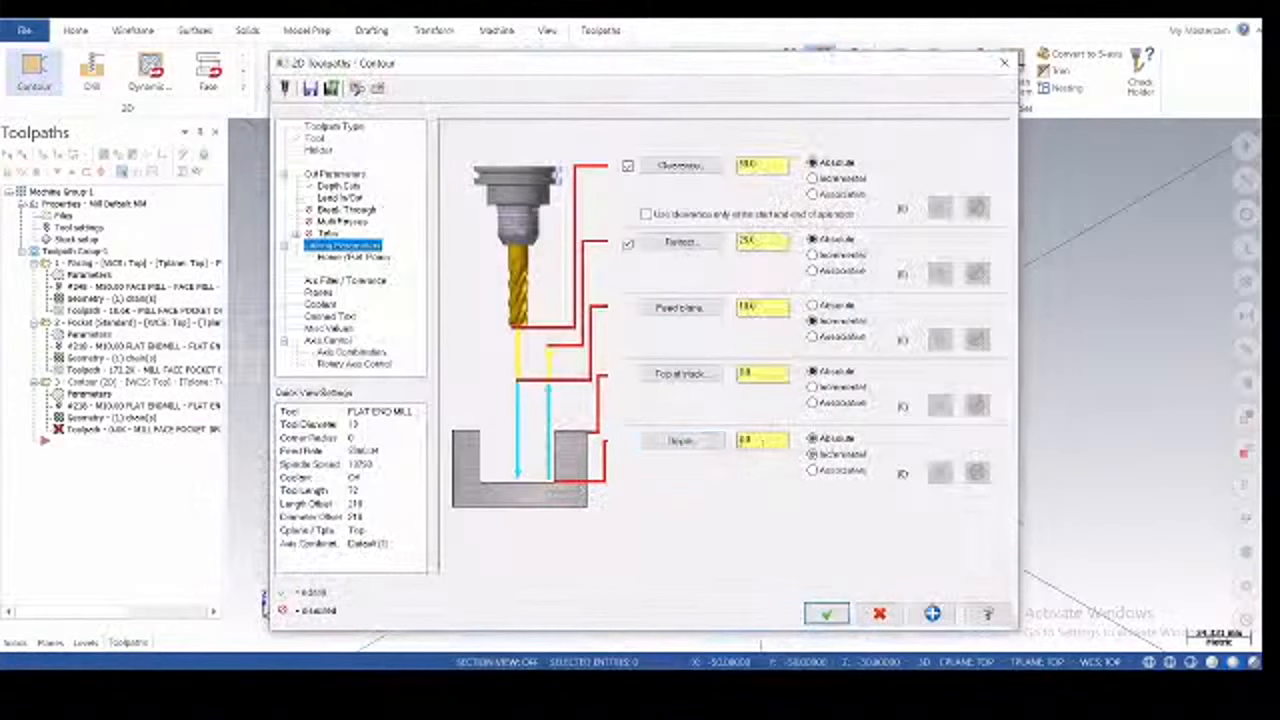
pyautogui.moveTo(761, 441); pyautogui.dragTo(671, 439)
pyautogui.write('-1')
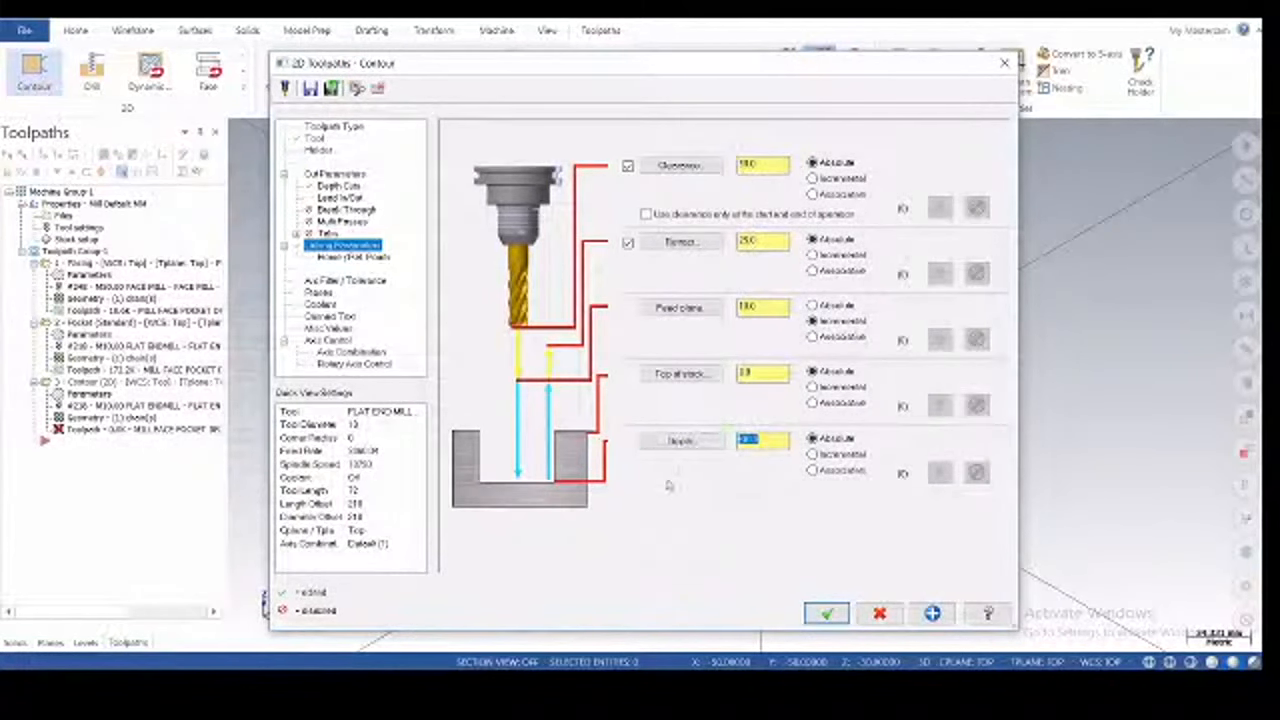
pyautogui.click(826, 613)
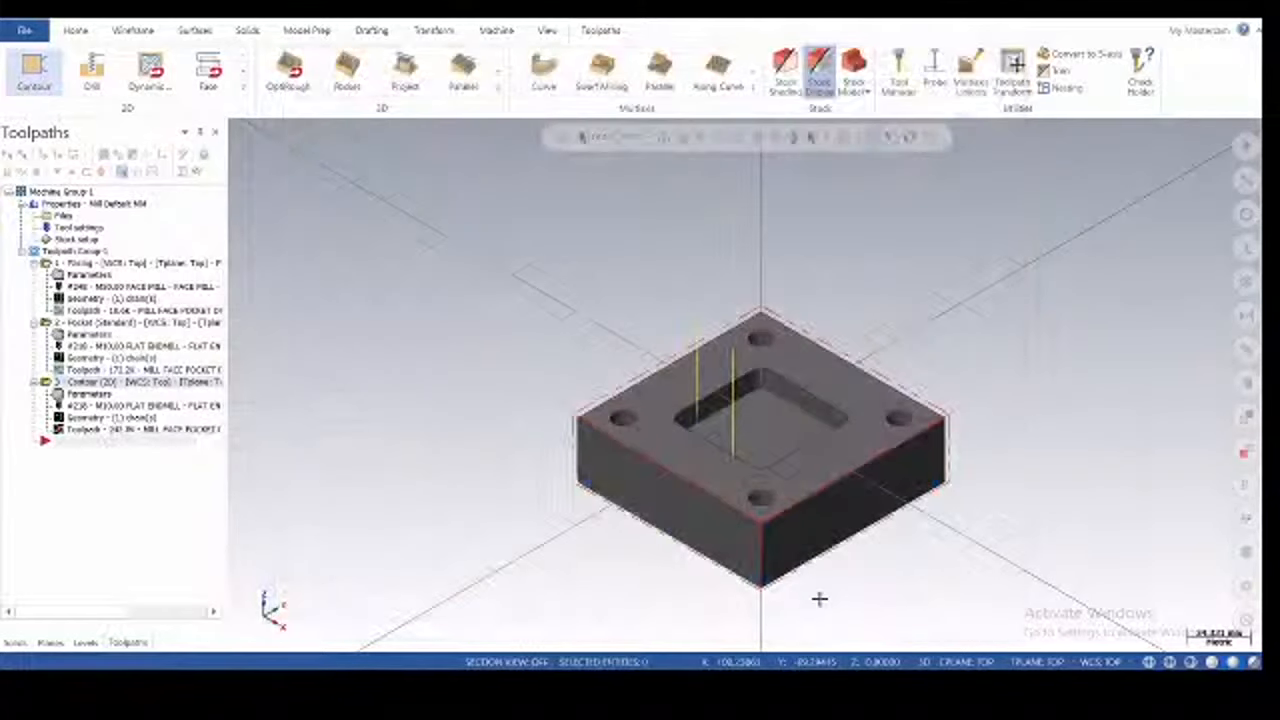
# - Change the contour operation's compensation direction to Right and regenerate its toolpath
pyautogui.scroll(2, 746, 304)
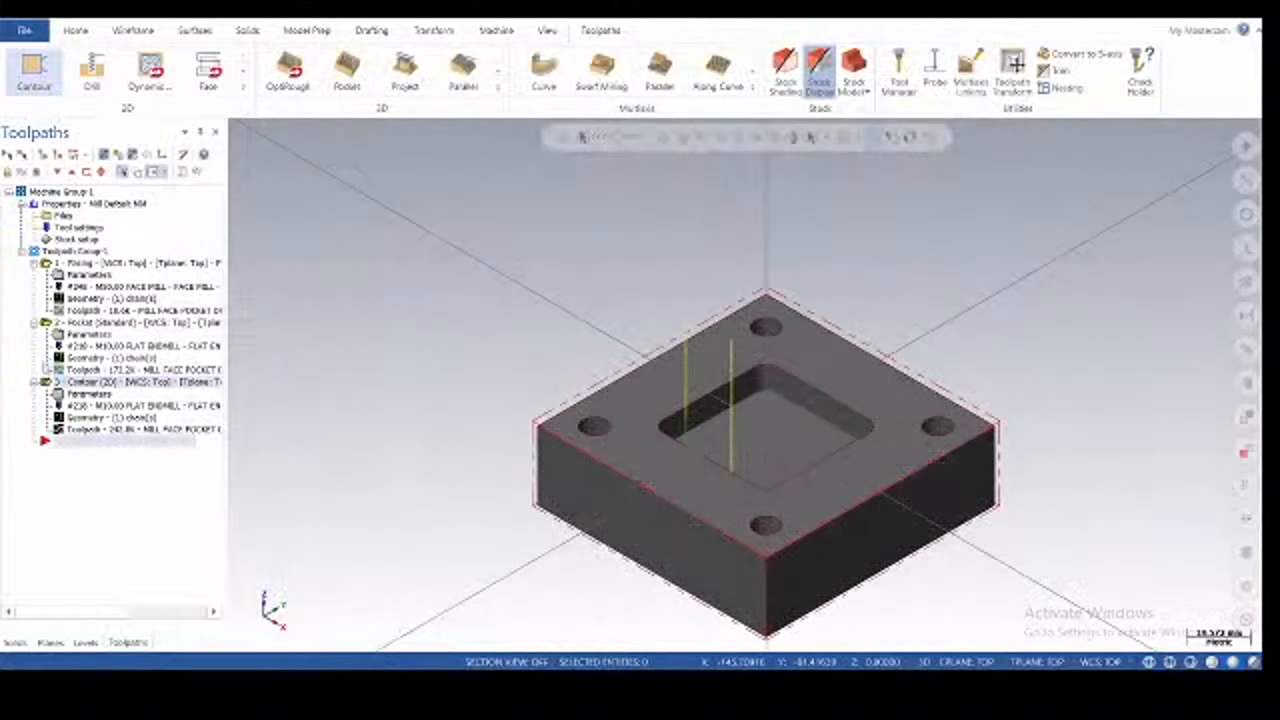
pyautogui.doubleClick(90, 395)
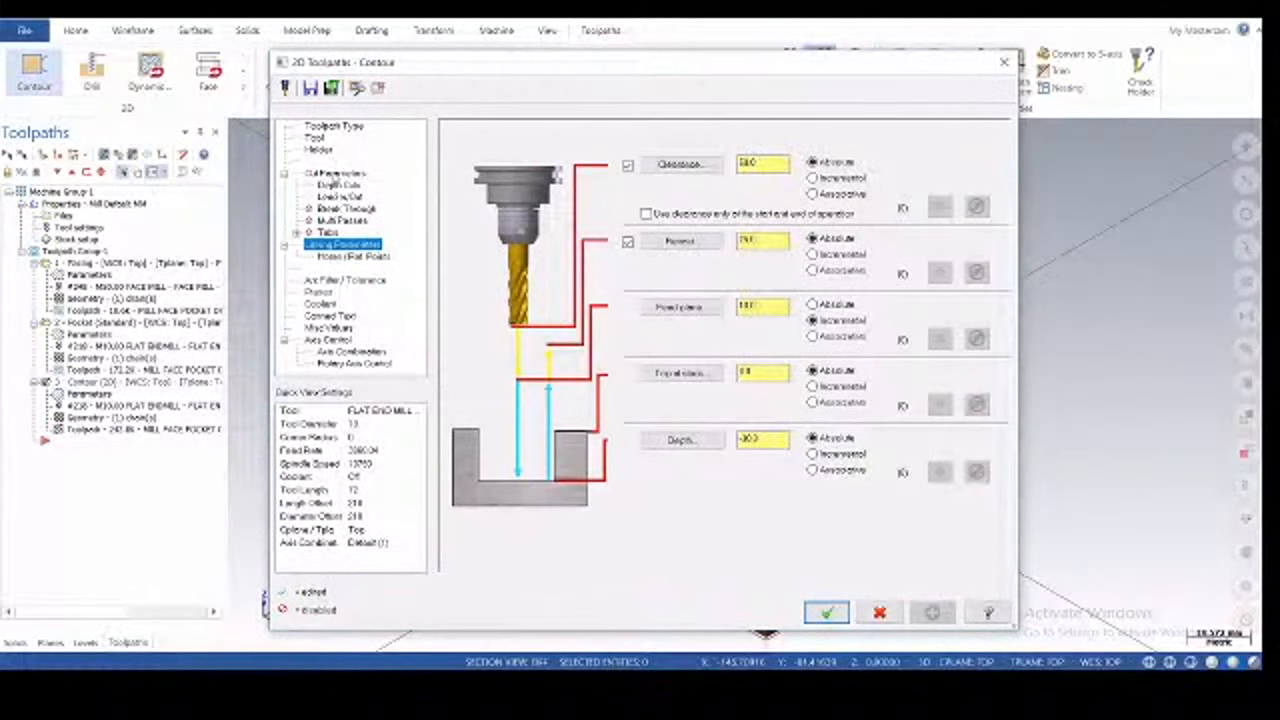
pyautogui.click(335, 174)
pyautogui.click(620, 186)
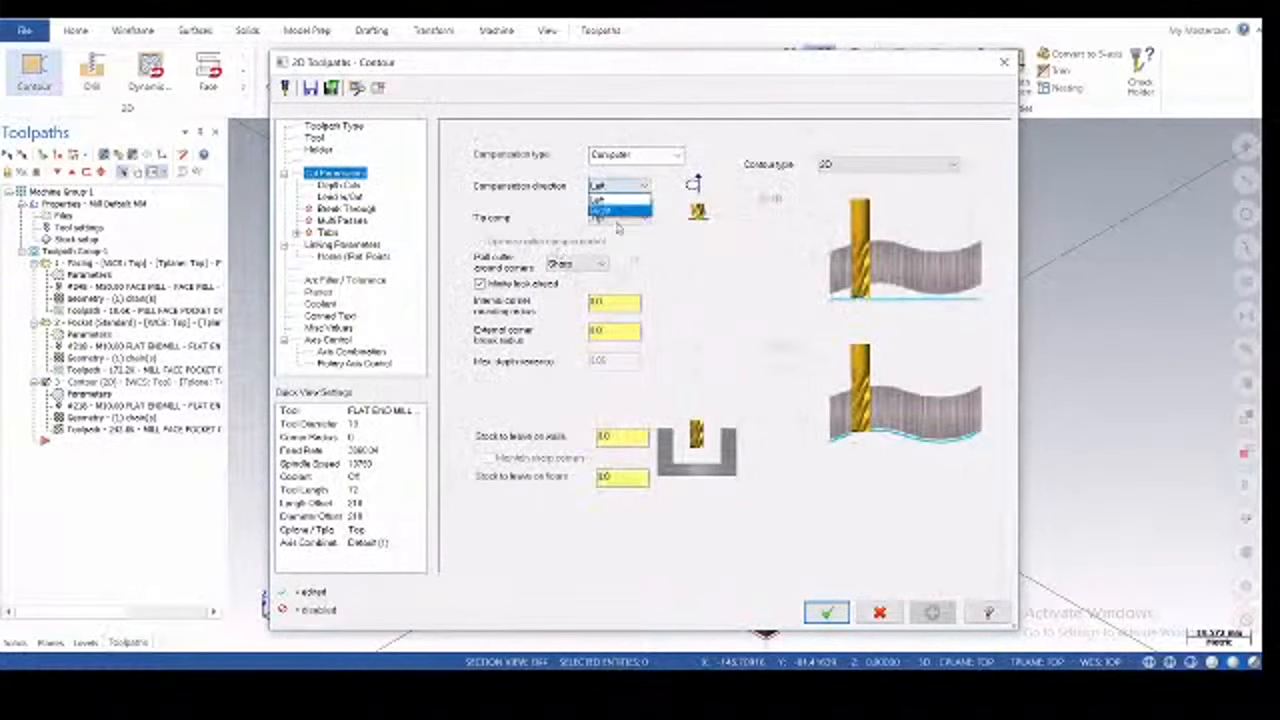
pyautogui.click(615, 210)
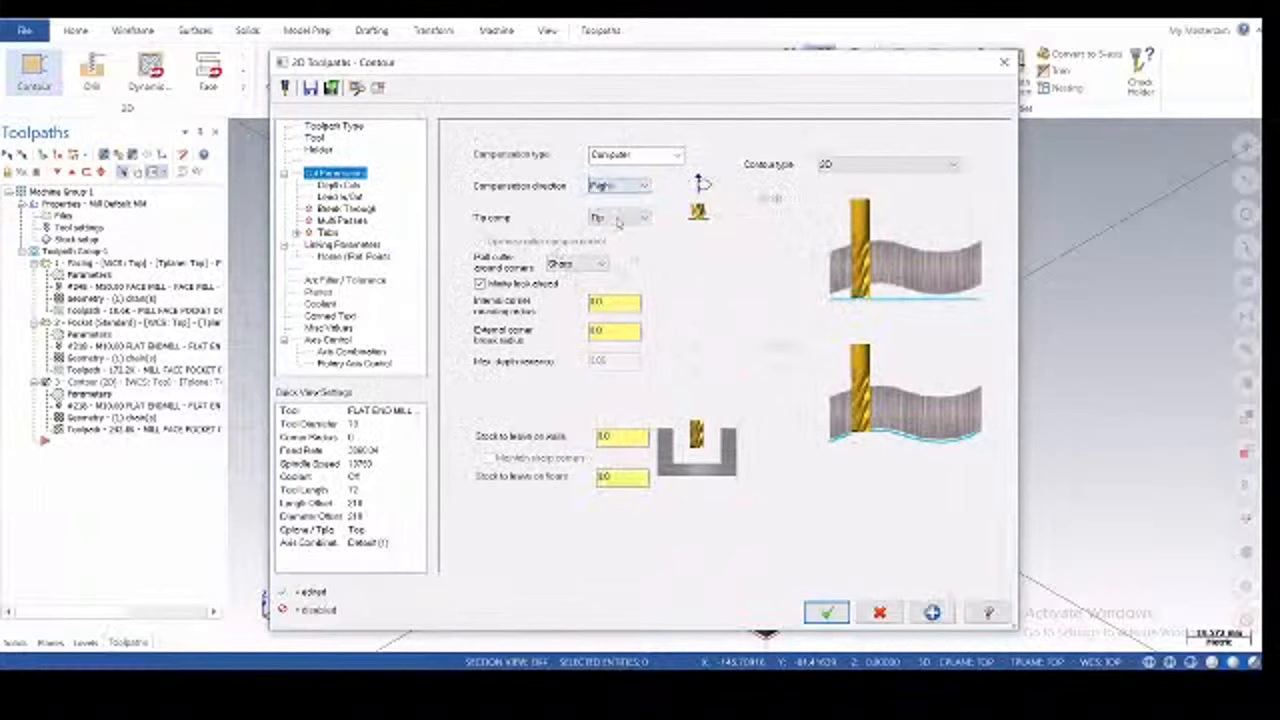
pyautogui.click(826, 612)
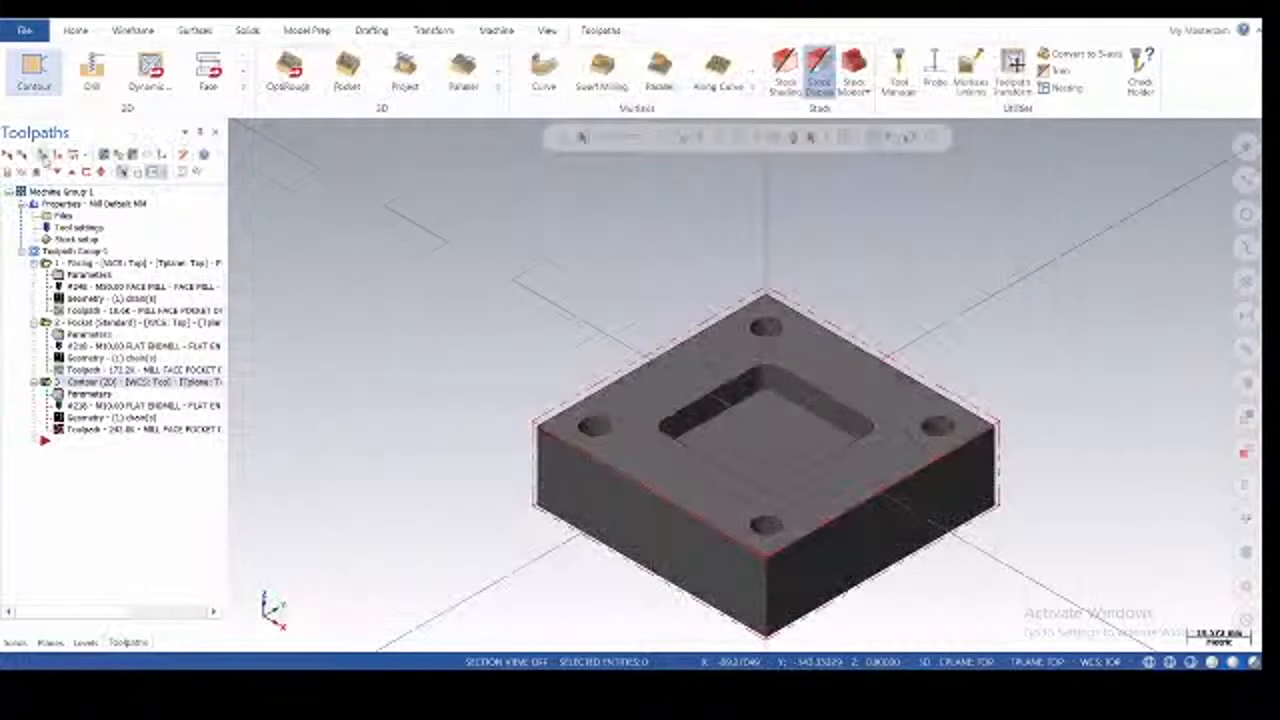
pyautogui.click(42, 155)
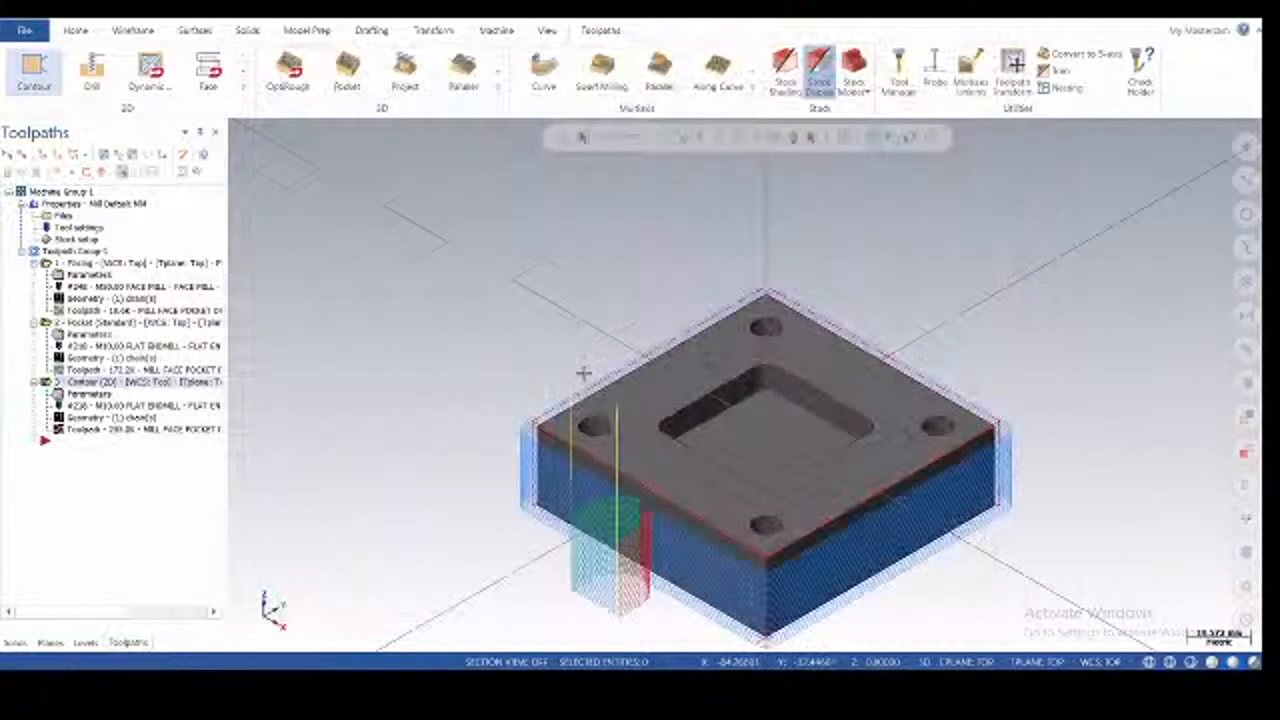
# - Inspect the regenerated contour toolpath and its lead-in and lead-out around the block's outer walls
pyautogui.scroll(3, 583, 373)
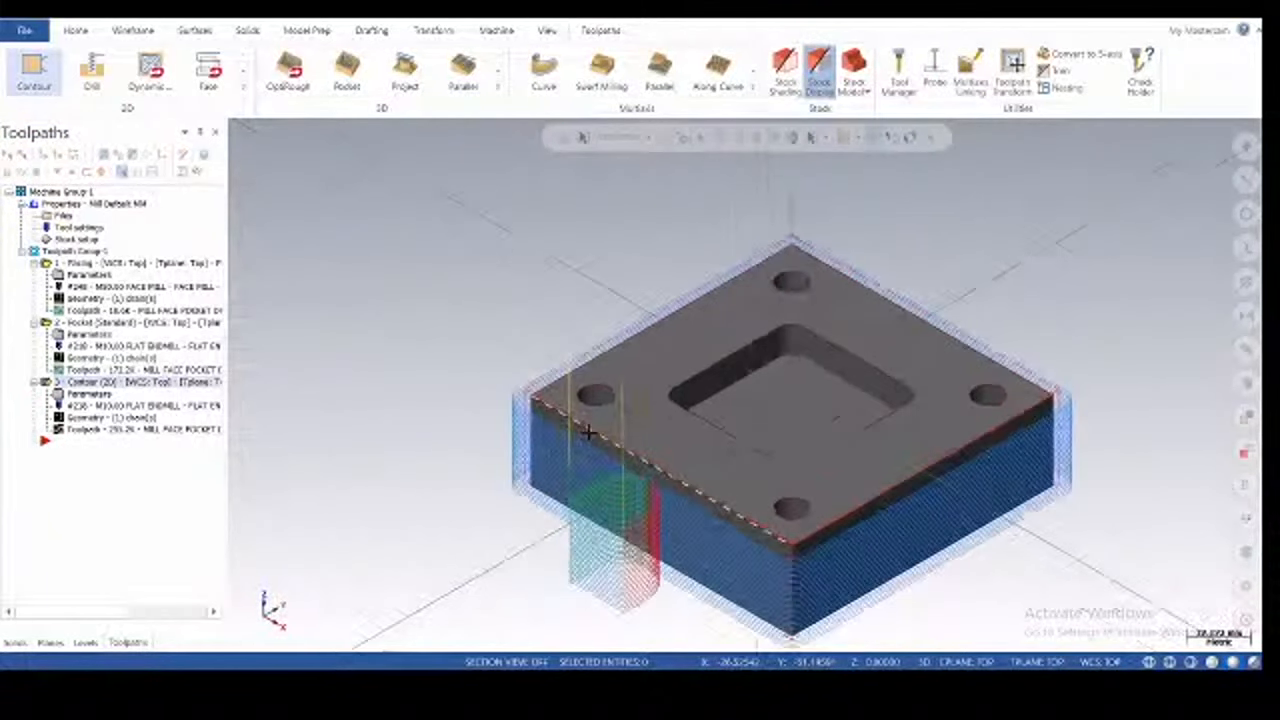
pyautogui.scroll(-3, 588, 432)
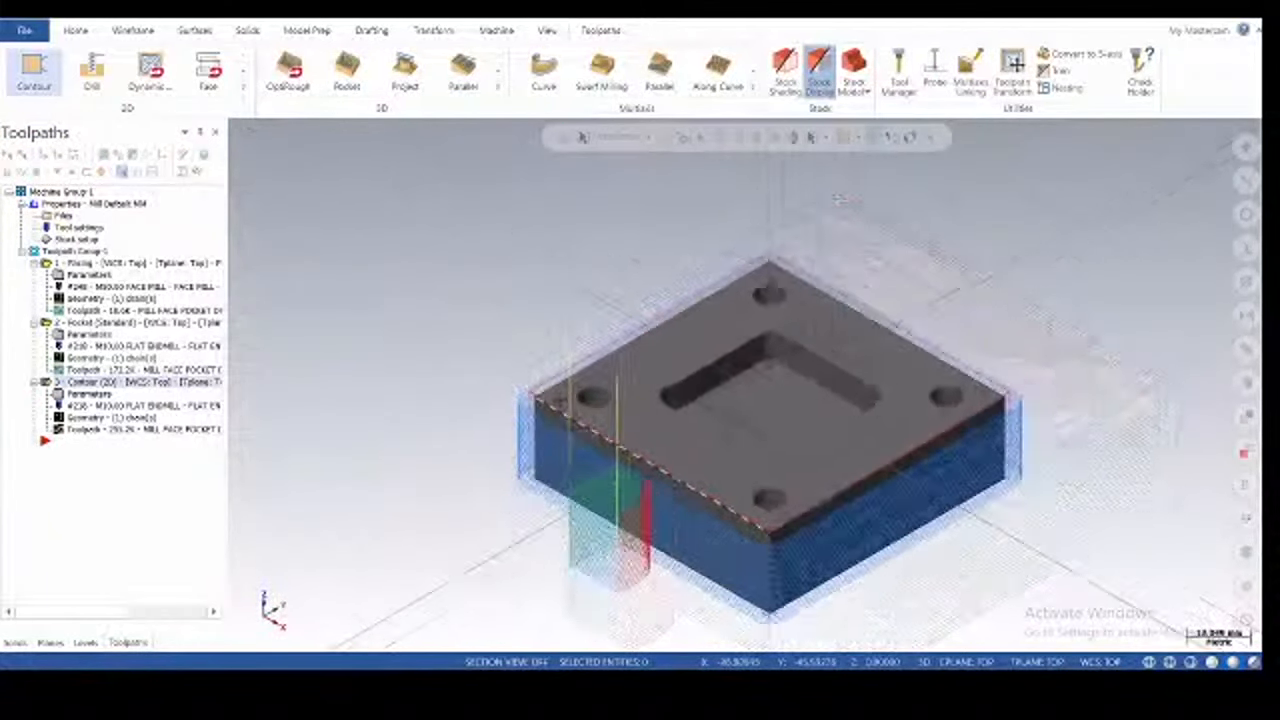
pyautogui.scroll(1, 554, 396)
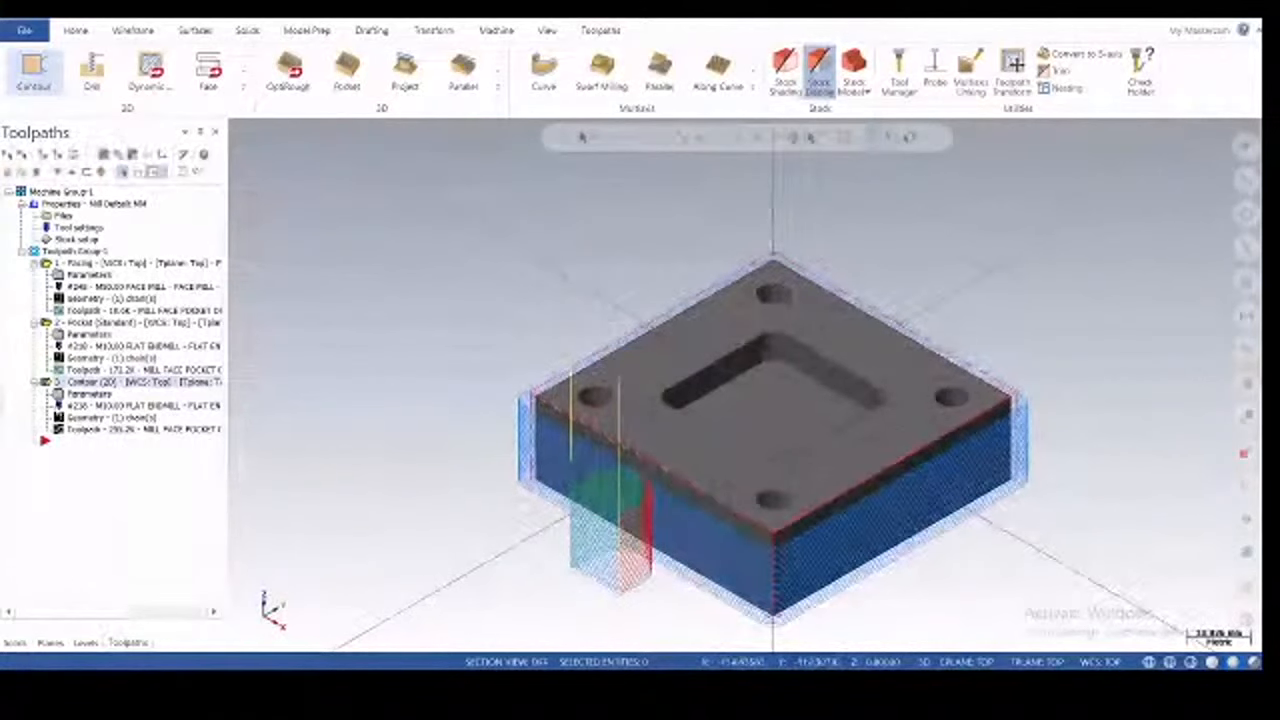
pyautogui.scroll(-3, 640, 337)
pyautogui.scroll(3, 643, 446)
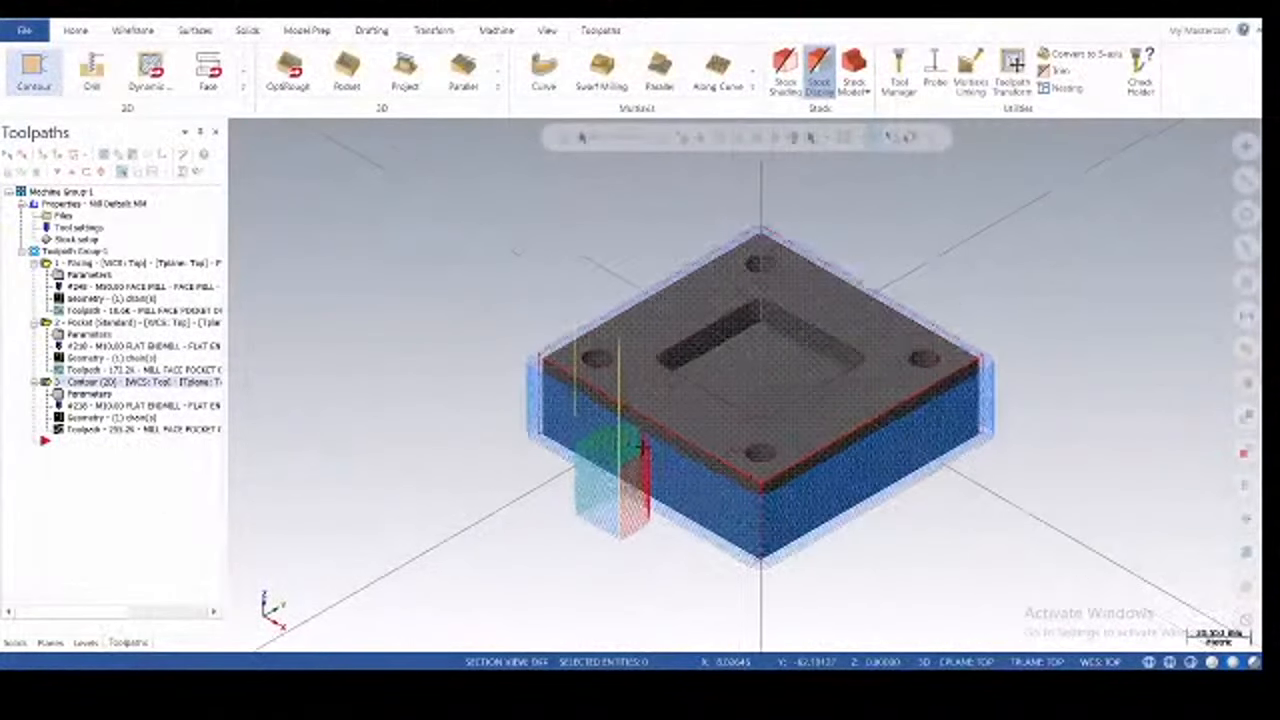
pyautogui.moveTo(547, 700)
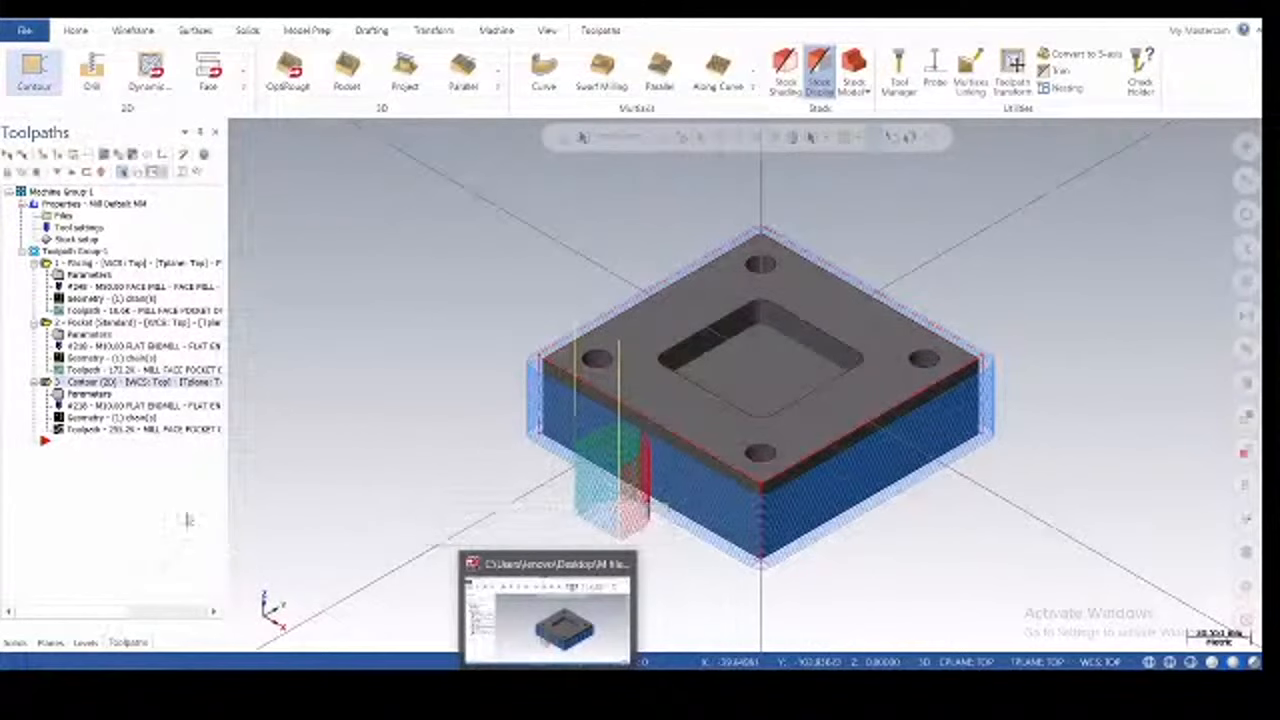
pyautogui.scroll(-2, 716, 496)
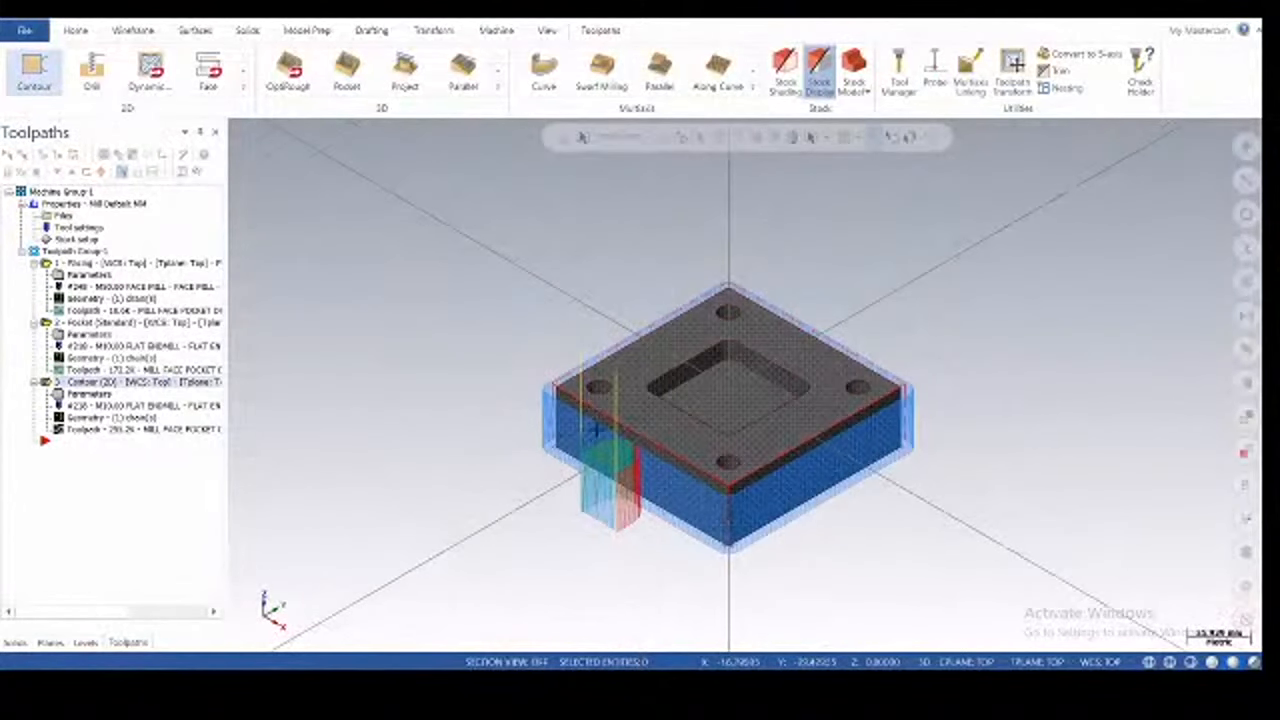
pyautogui.scroll(2, 520, 412)
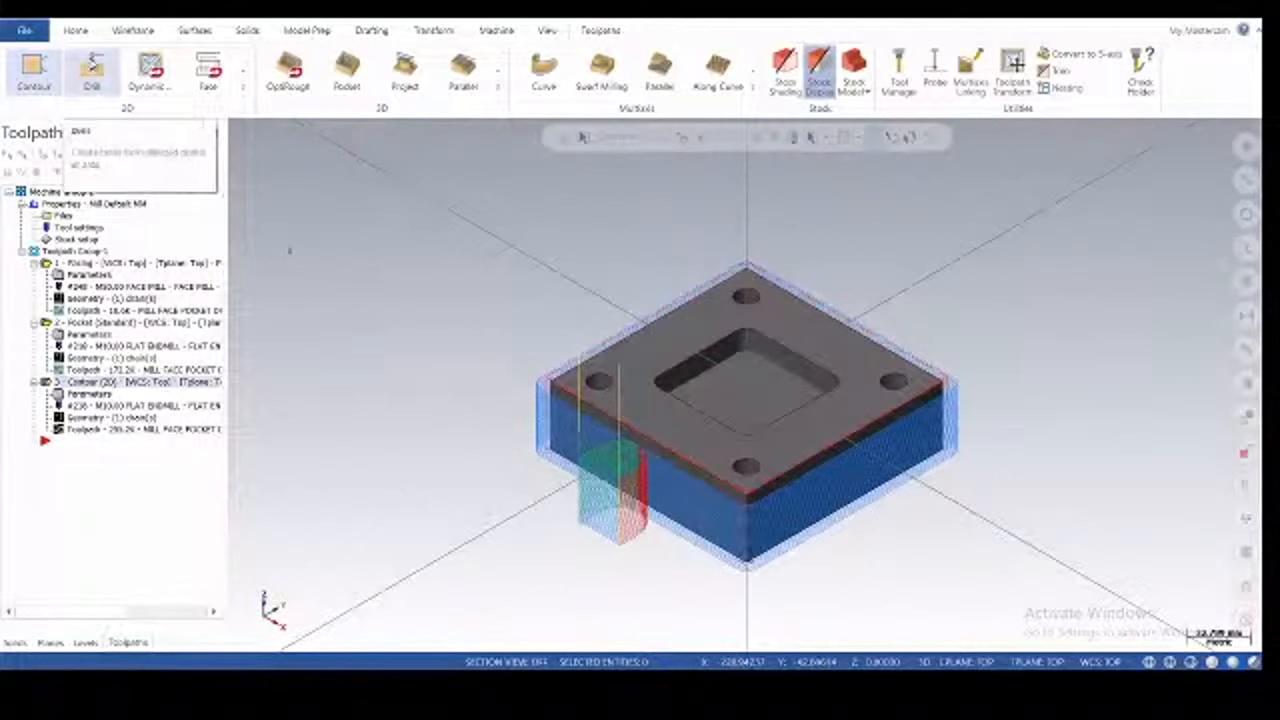
# - Start a Drill toolpath and select the four 10 mm corner holes with Mask on Arc and a window around the block
pyautogui.click(91, 70)
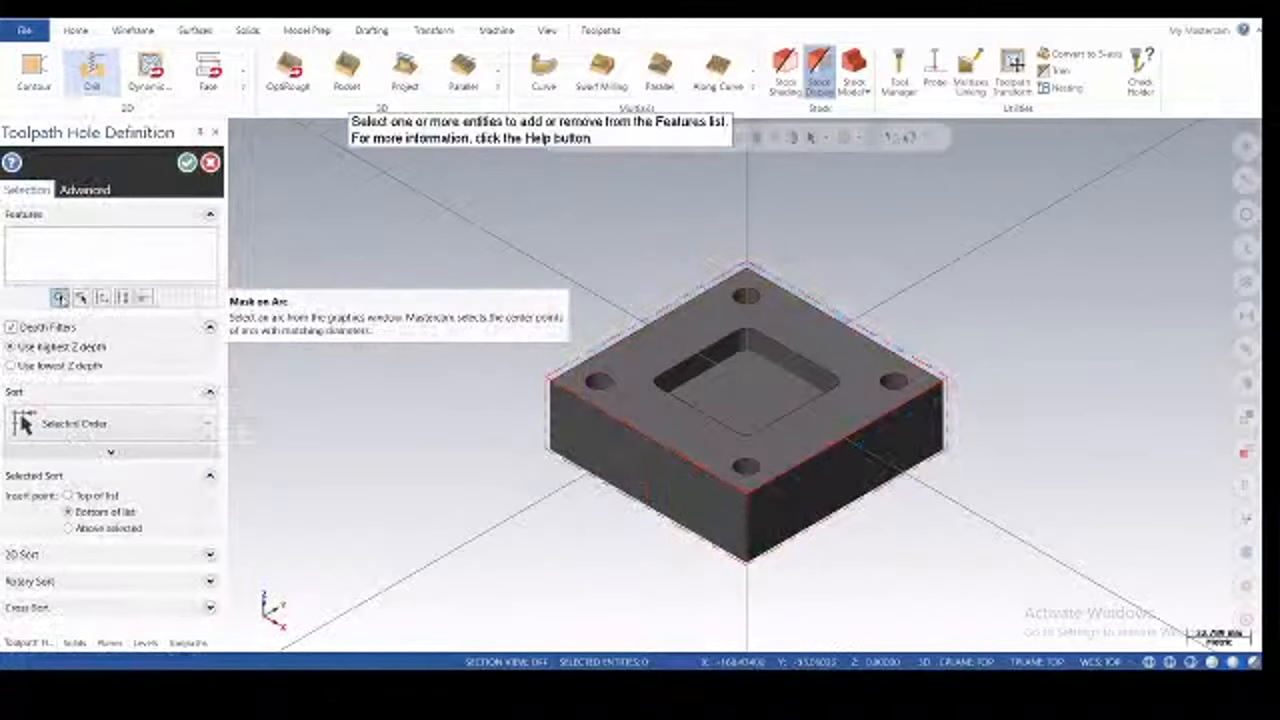
pyautogui.click(59, 297)
pyautogui.scroll(2, 645, 415)
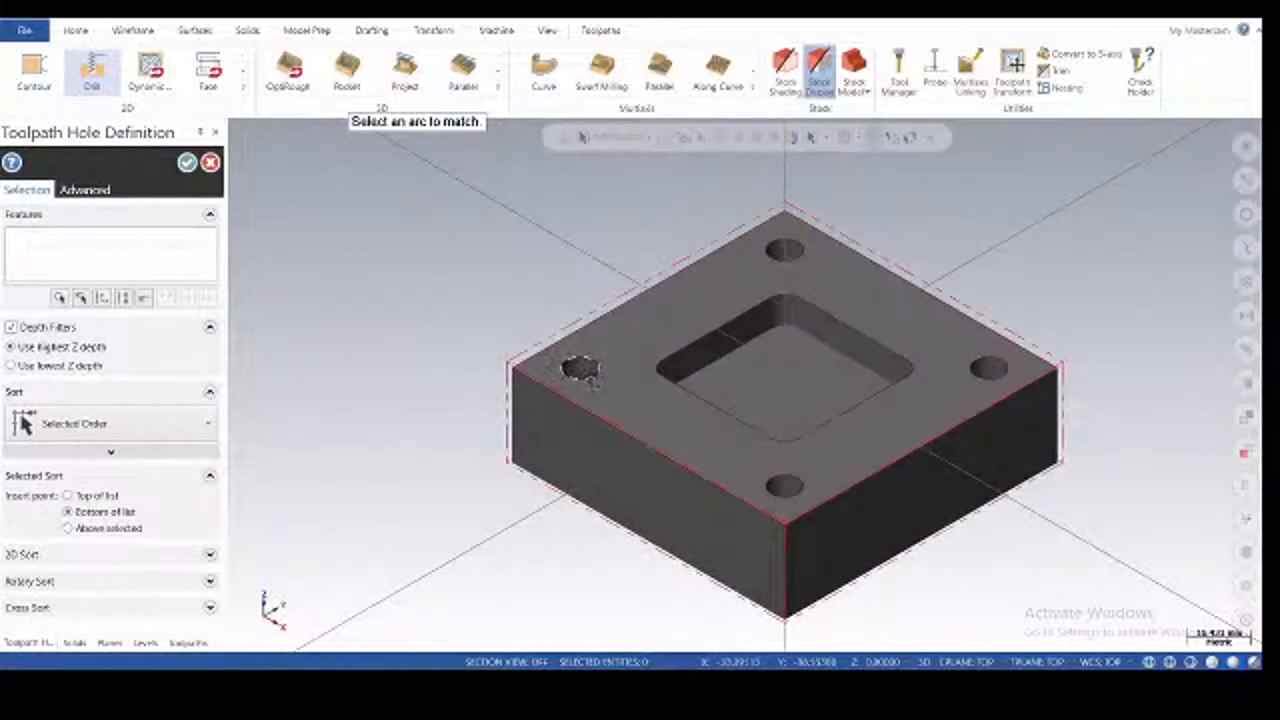
pyautogui.click(580, 369)
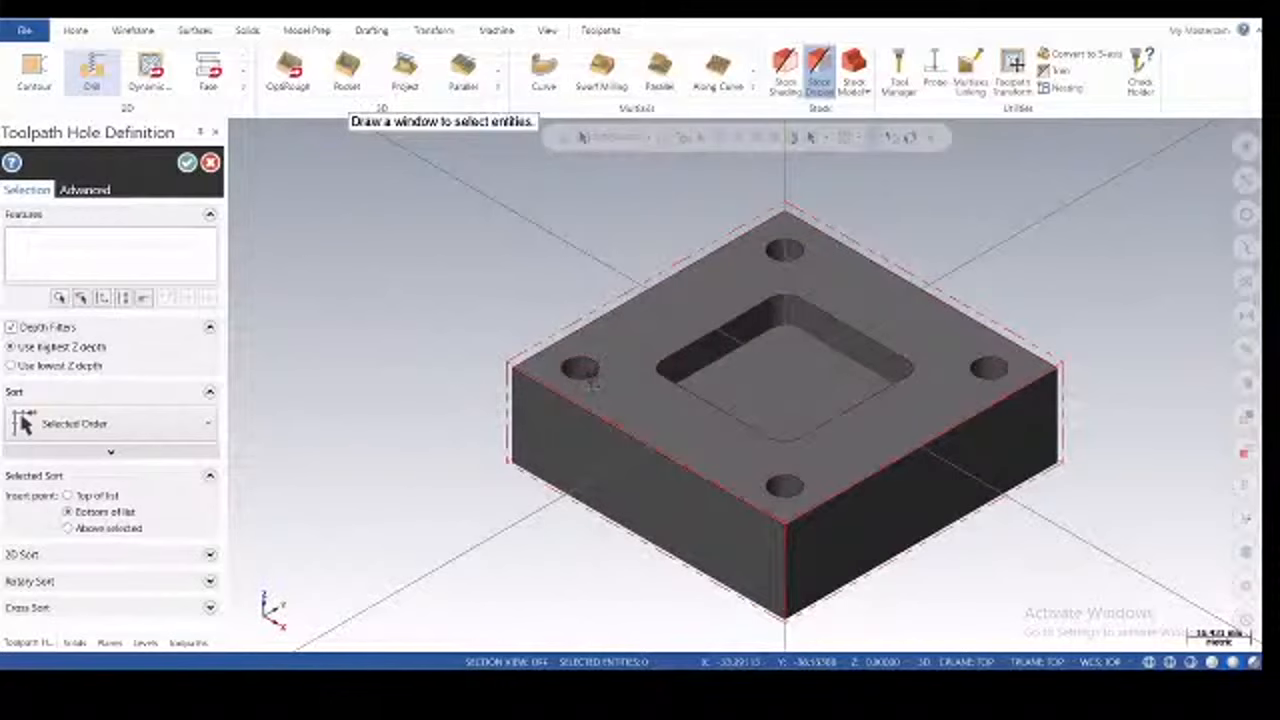
pyautogui.scroll(-2, 466, 320)
pyautogui.moveTo(381, 239); pyautogui.dragTo(1047, 521)
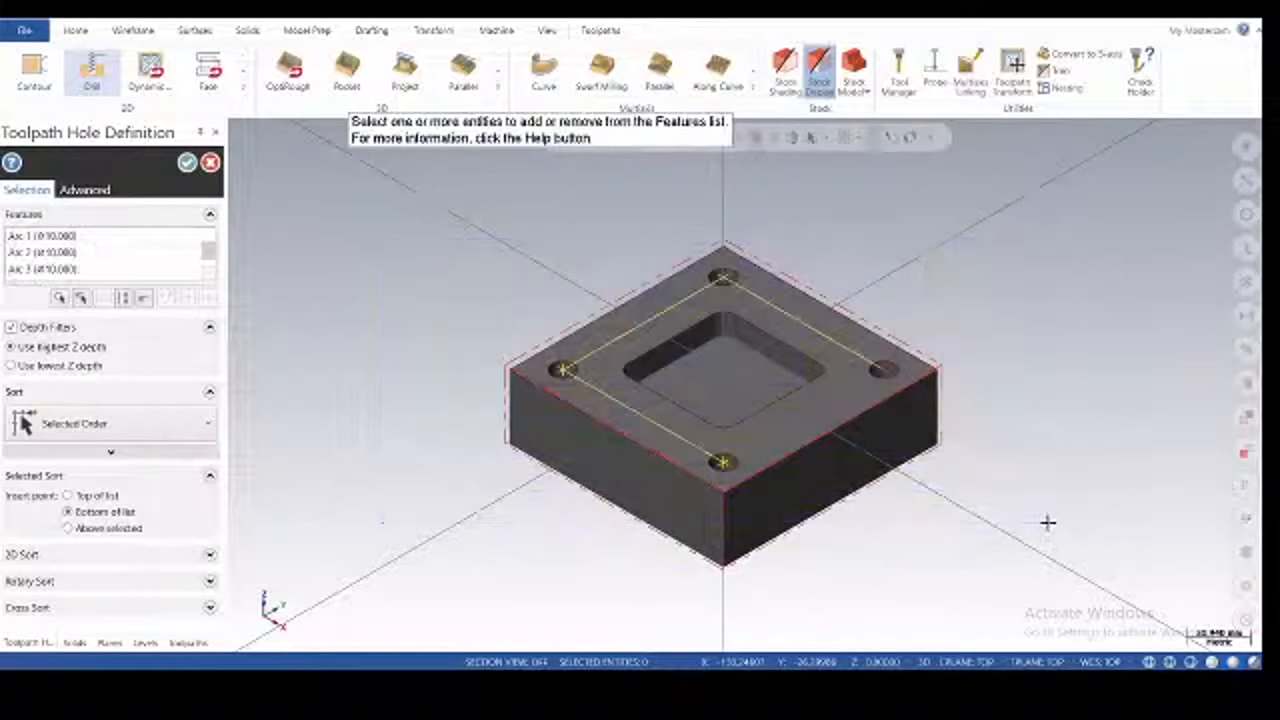
# - Sort the selected drill holes in X+ Y+ order and accept the hole definition
pyautogui.click(127, 432)
pyautogui.click(431, 429)
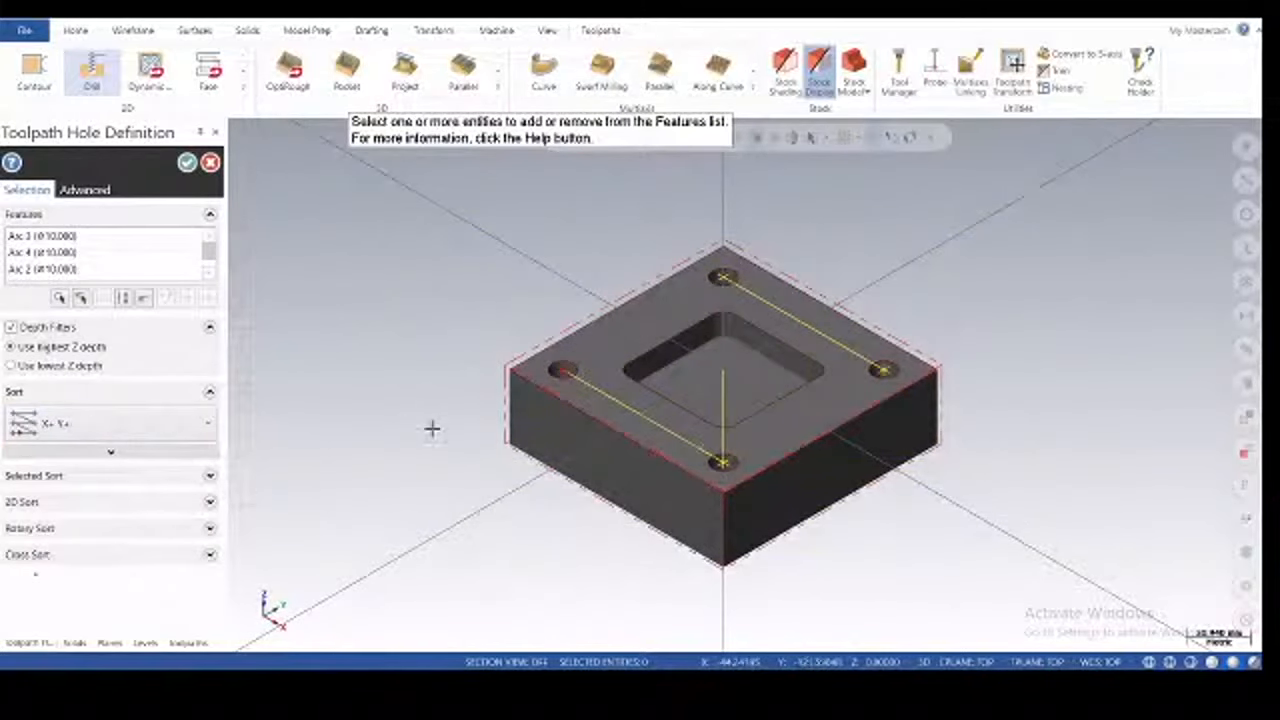
pyautogui.click(187, 162)
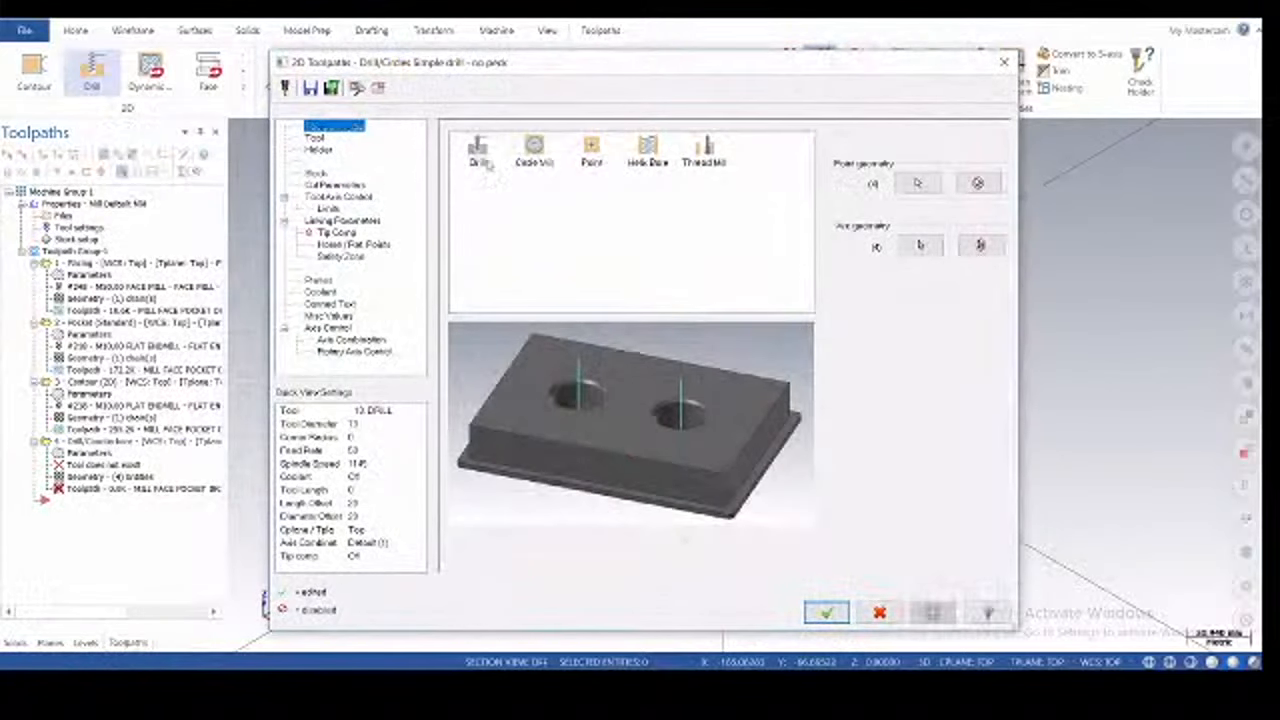
# - Keep Drill as the toolpath type and filter the tool library for drills with a diameter equal to 10 mm
pyautogui.click(484, 160)
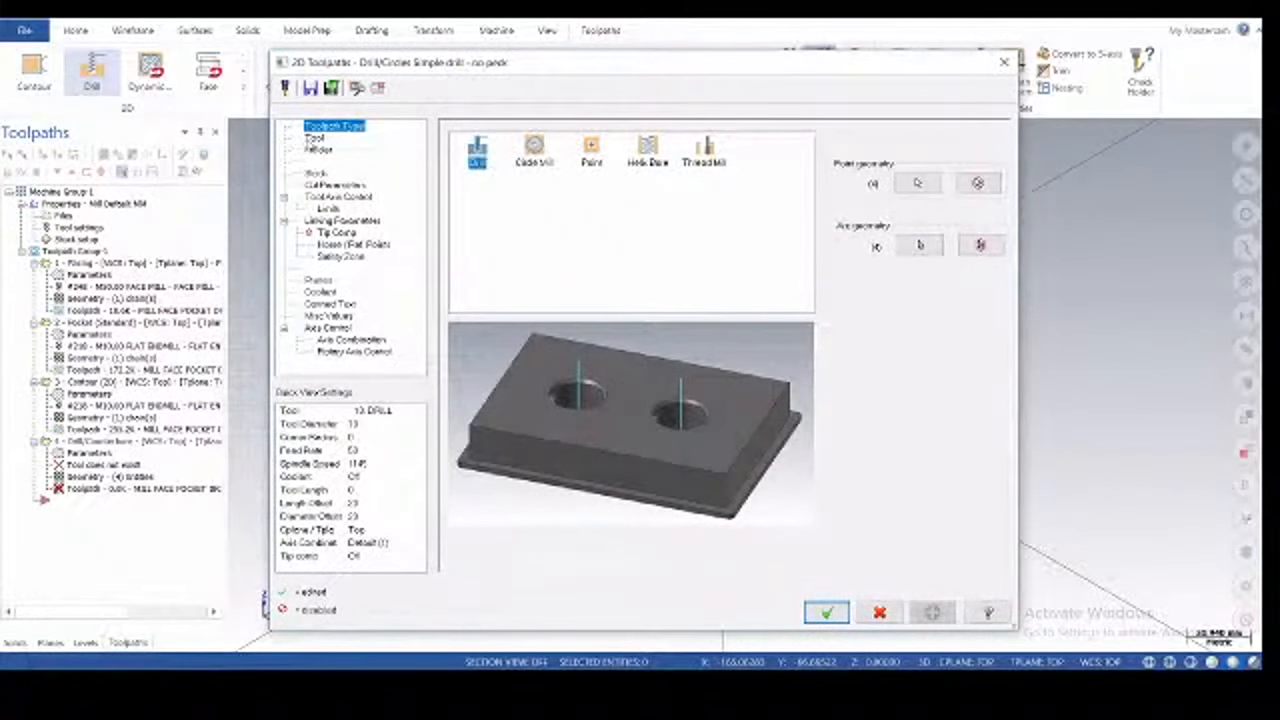
pyautogui.click(312, 140)
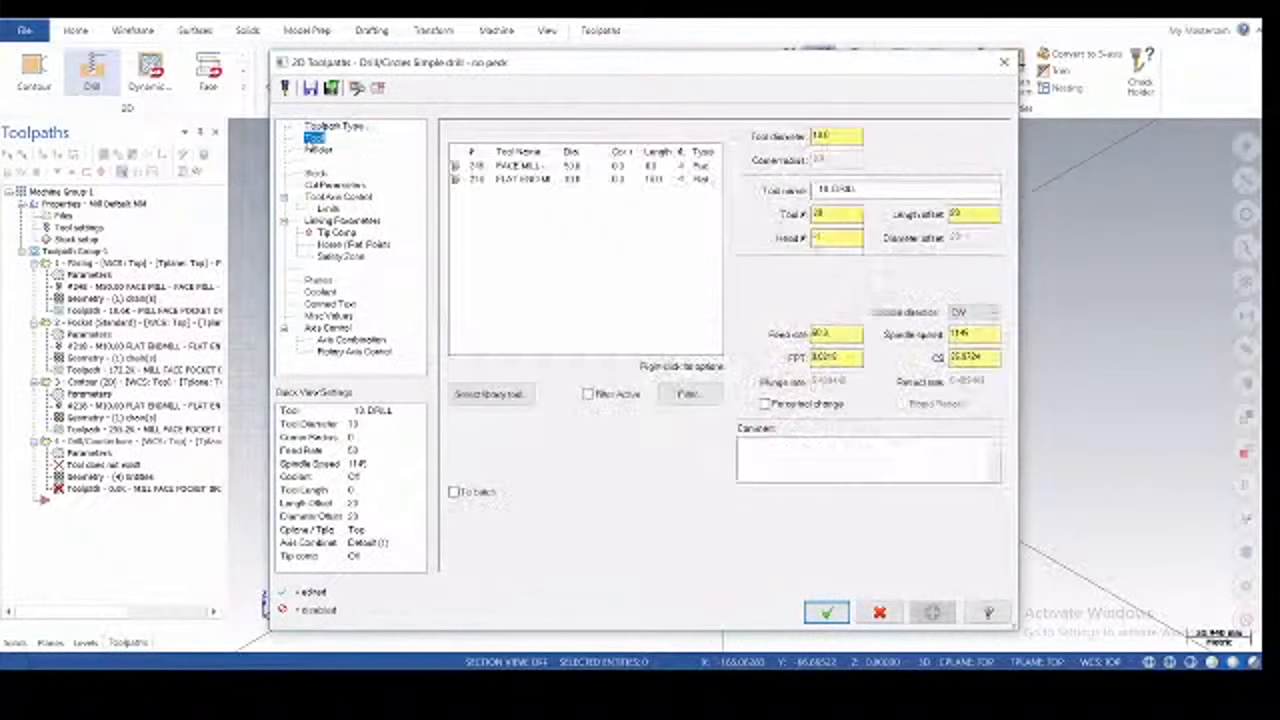
pyautogui.click(500, 394)
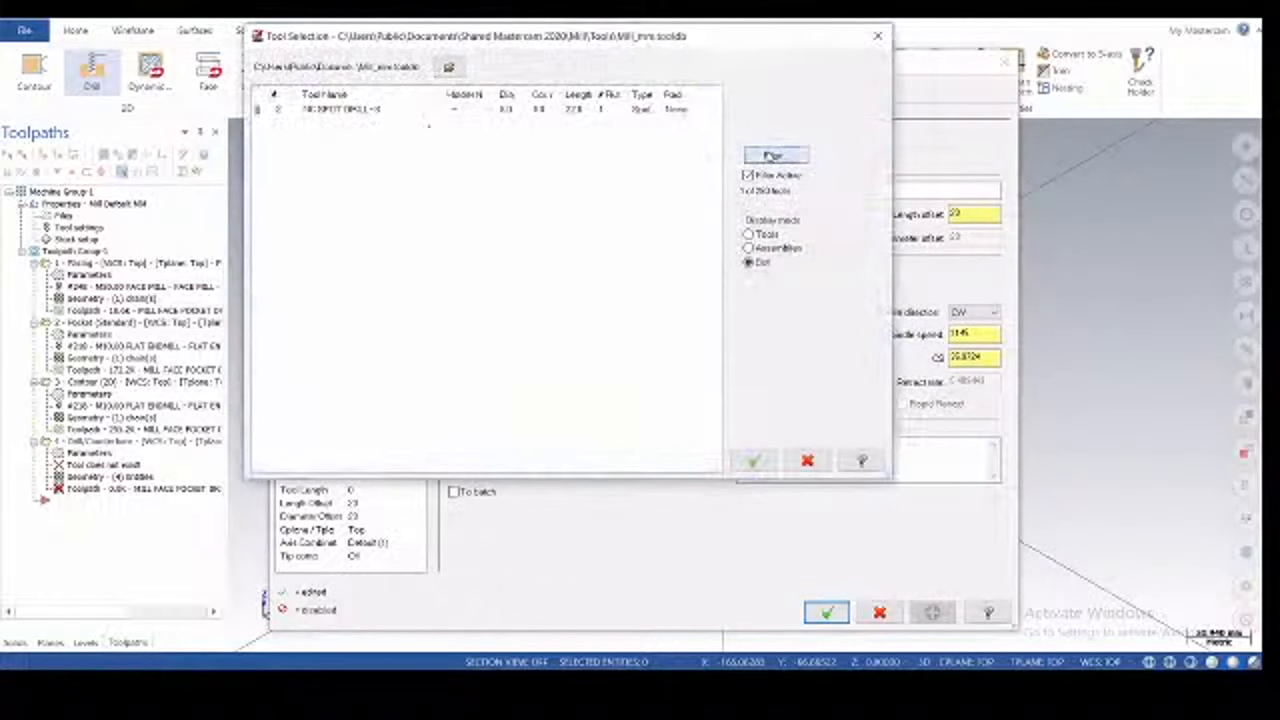
pyautogui.click(773, 156)
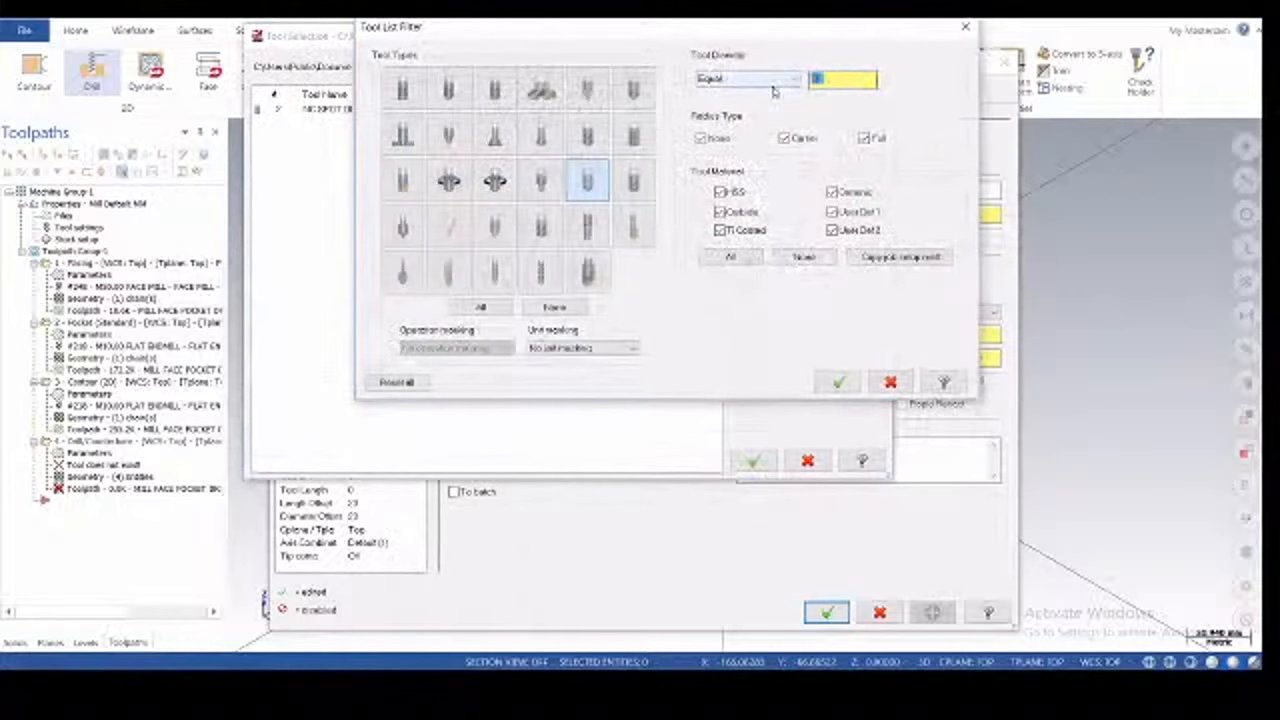
pyautogui.write('10.0')
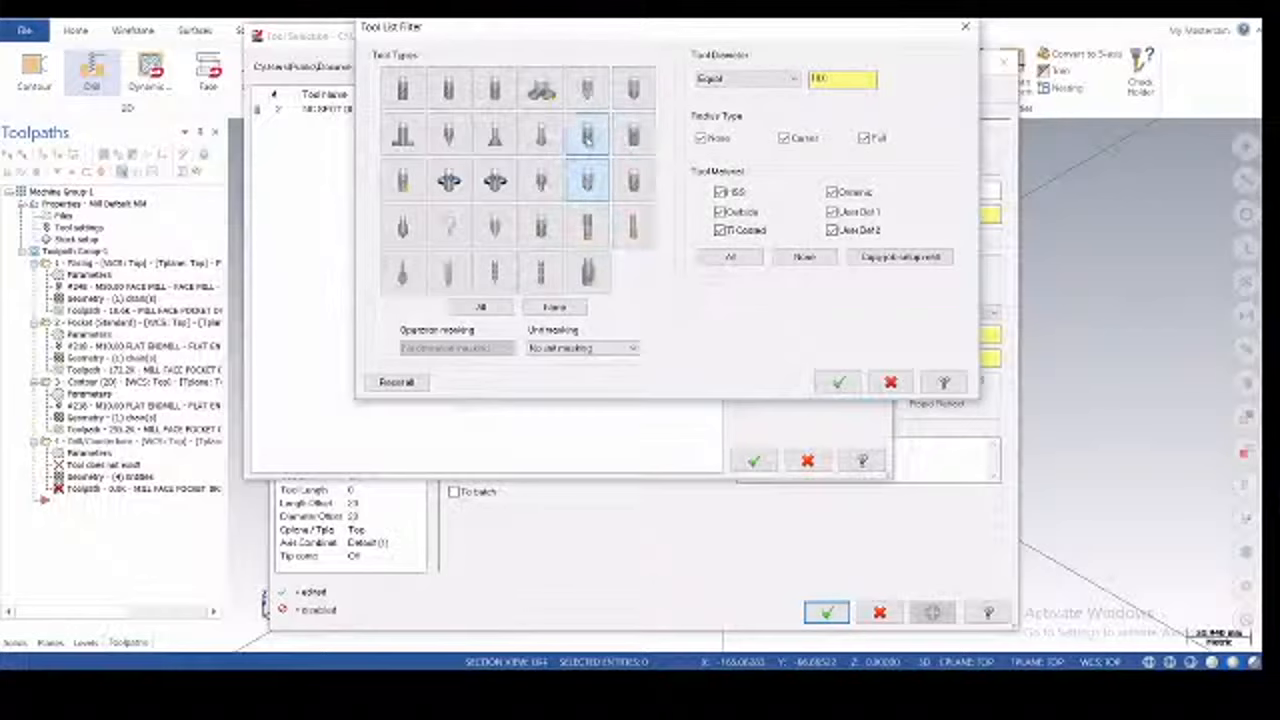
pyautogui.click(590, 198)
pyautogui.click(838, 382)
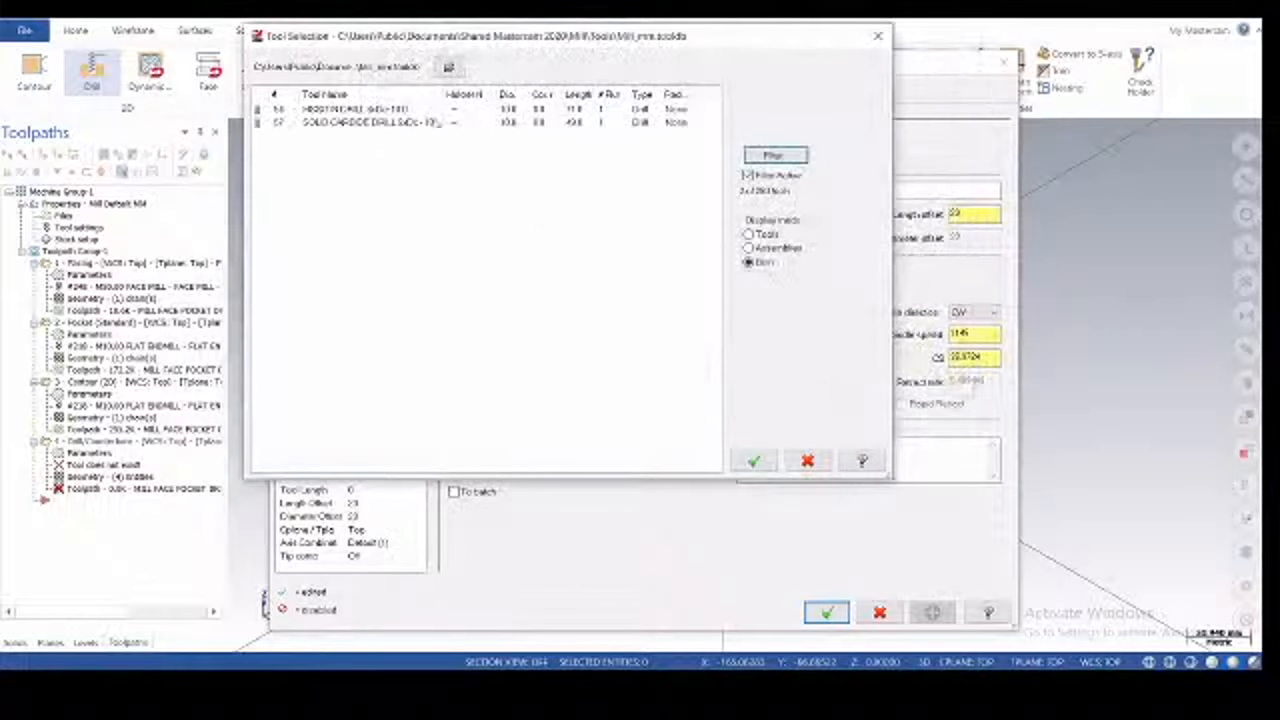
# - Choose the 10 mm HSS/TiN drill from the filtered library and check the Holder and Stock settings of the drill toolpath
pyautogui.click(404, 109)
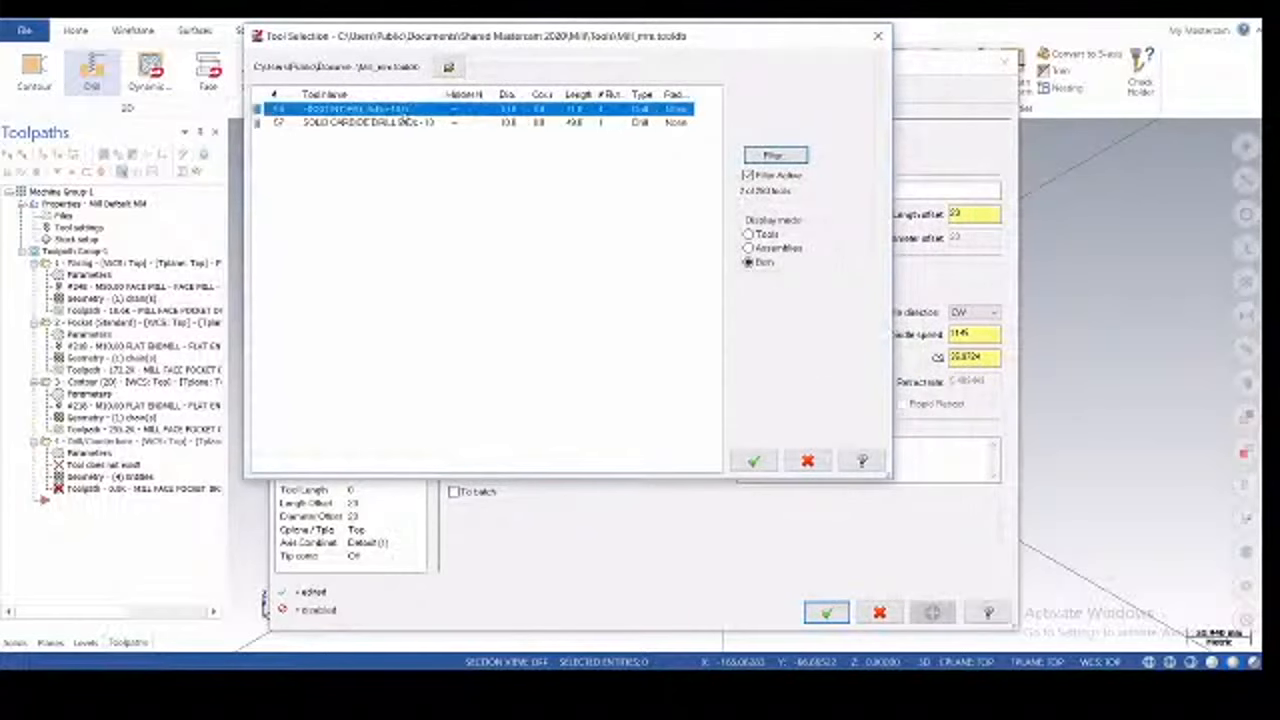
pyautogui.click(755, 462)
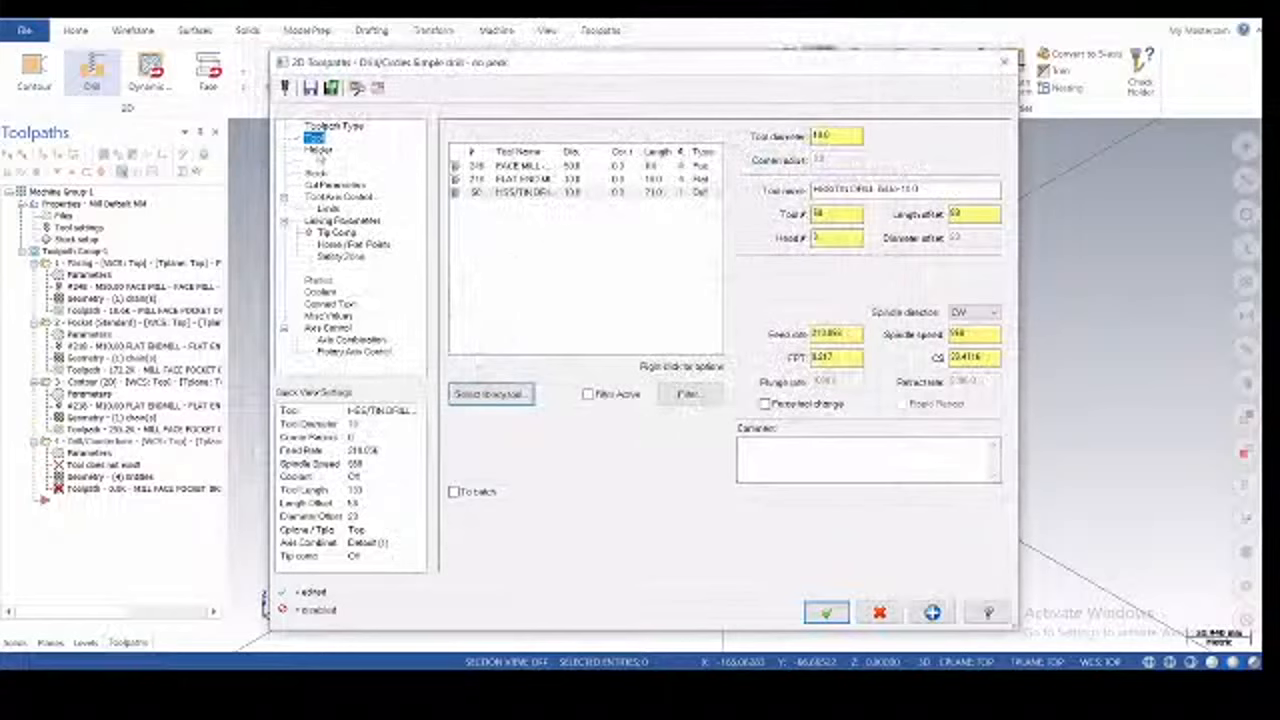
pyautogui.click(319, 151)
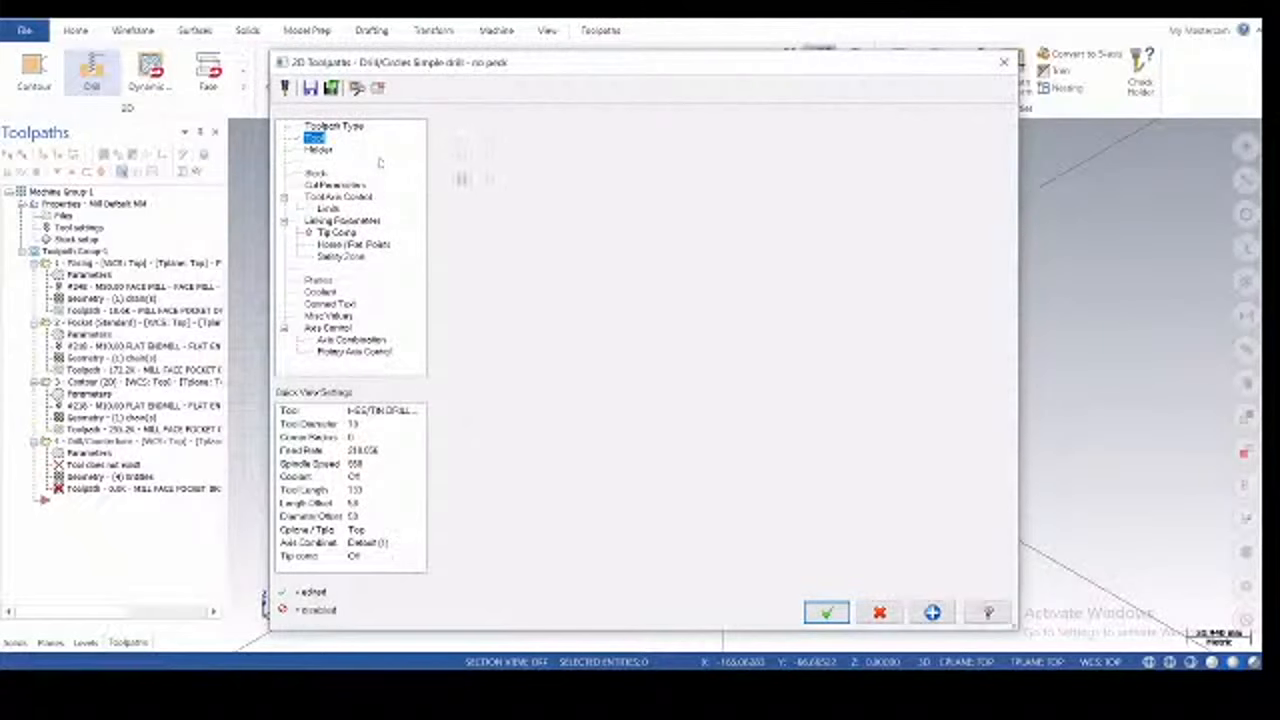
pyautogui.click(316, 174)
# - Set the drilling cycle to Peck Drill in the cut parameters and check the Tip Comp settings
pyautogui.click(340, 186)
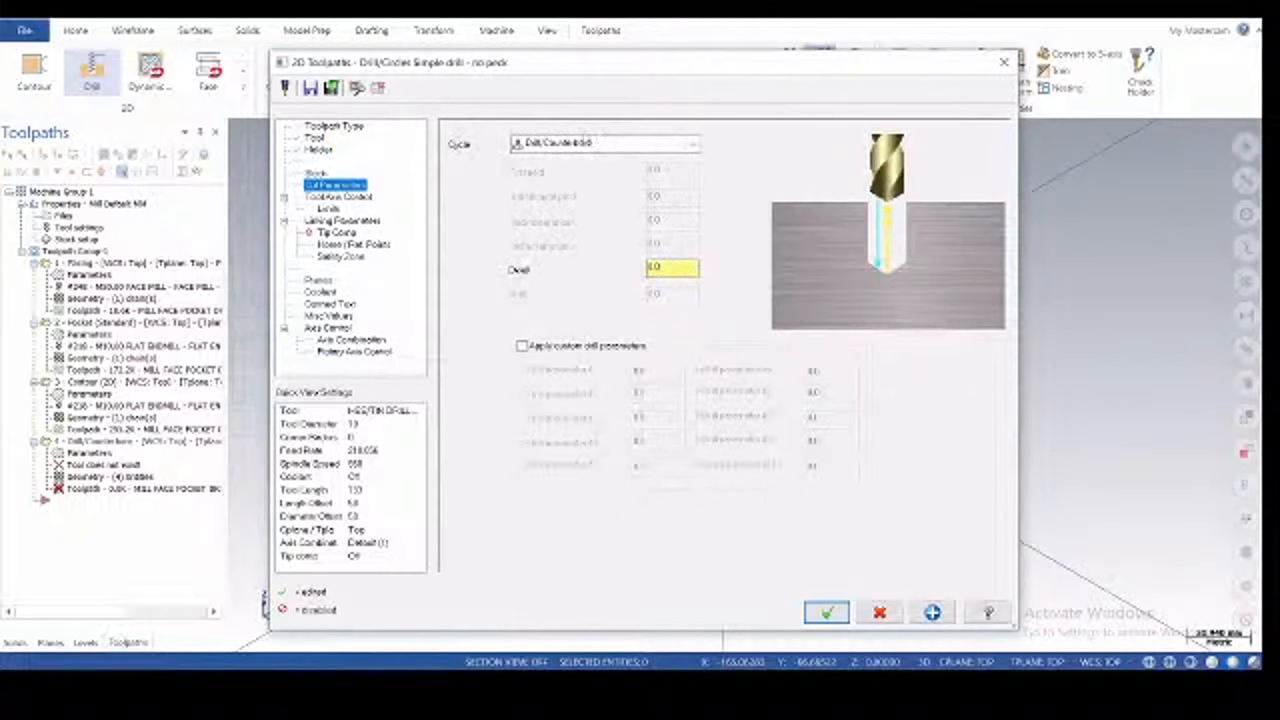
pyautogui.click(595, 146)
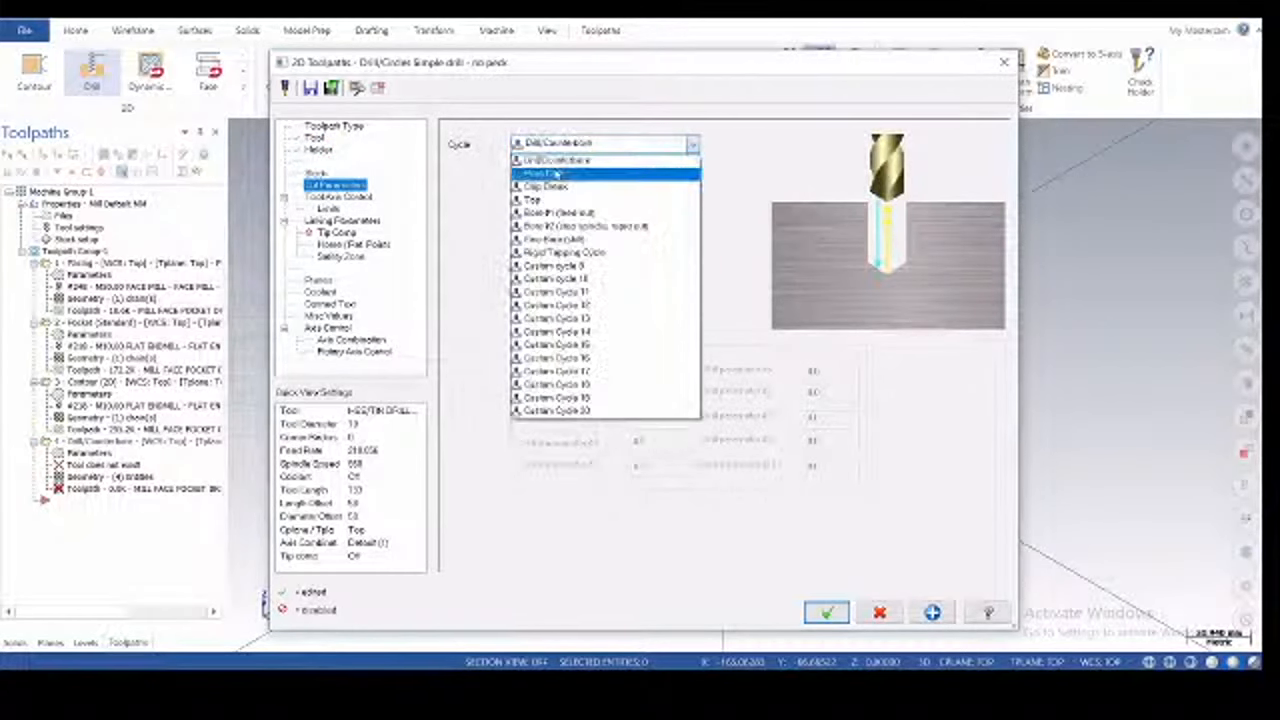
pyautogui.click(545, 174)
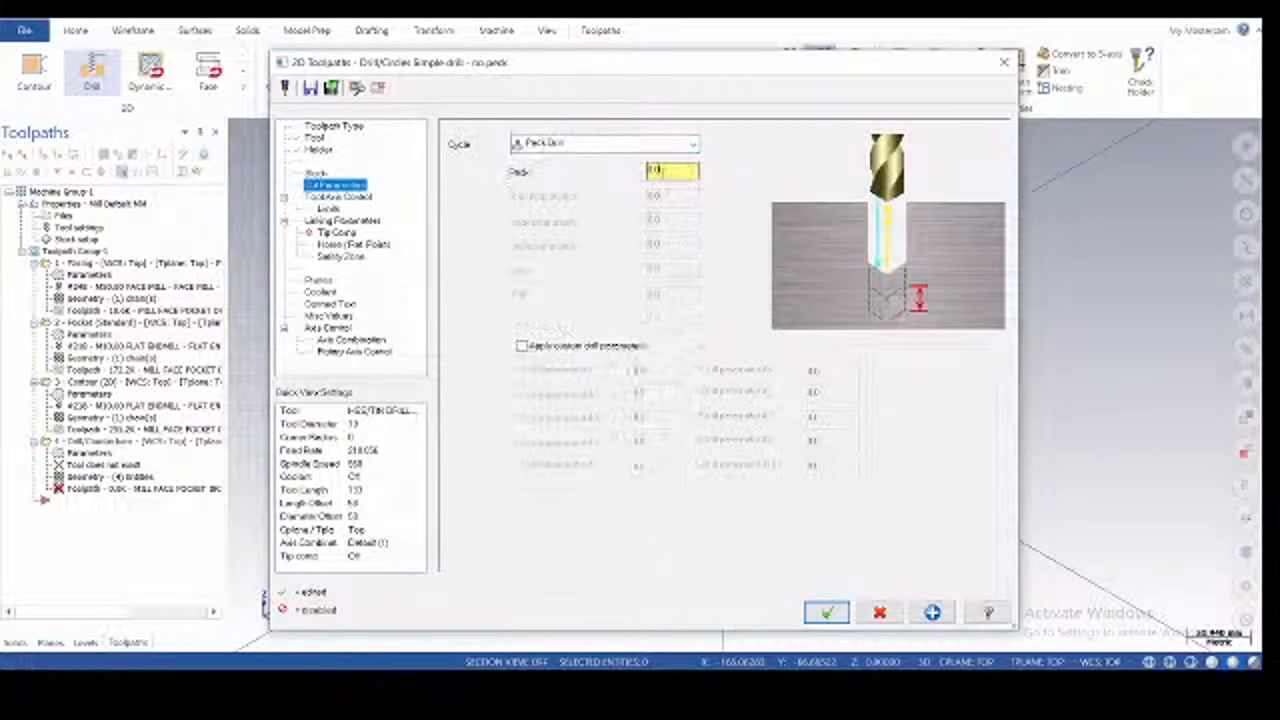
pyautogui.moveTo(661, 171); pyautogui.dragTo(526, 176)
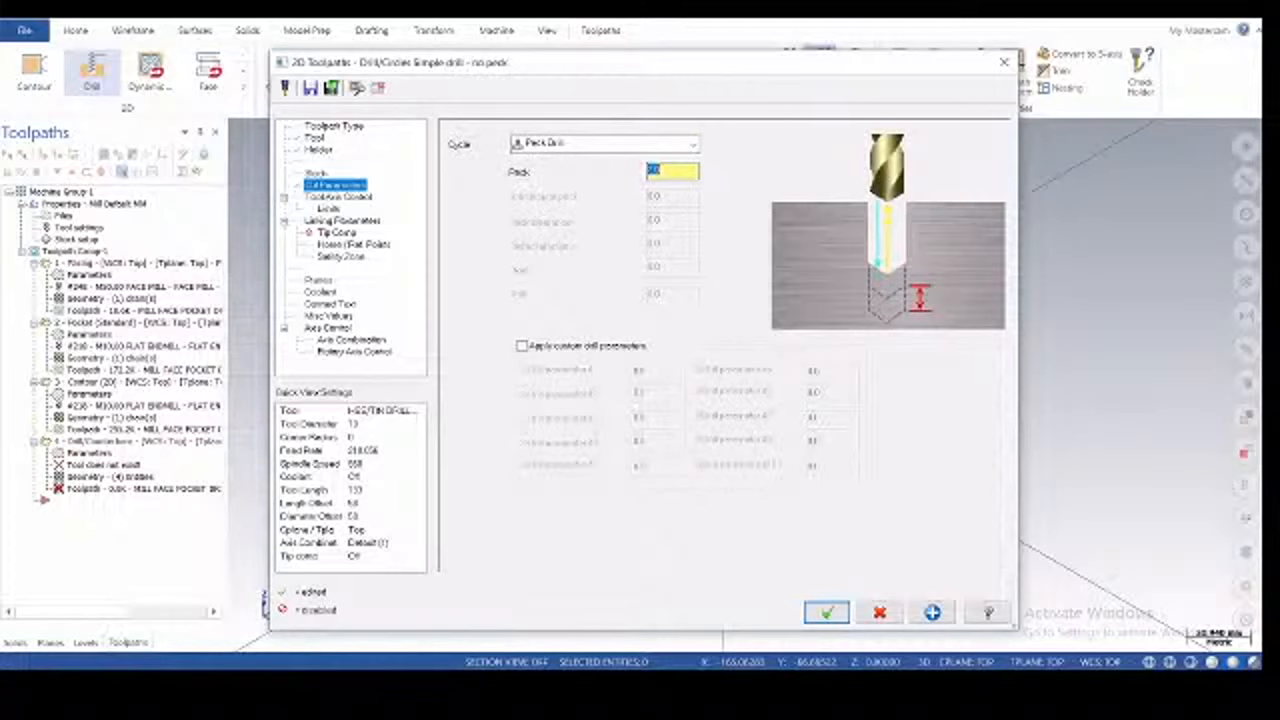
pyautogui.click(345, 232)
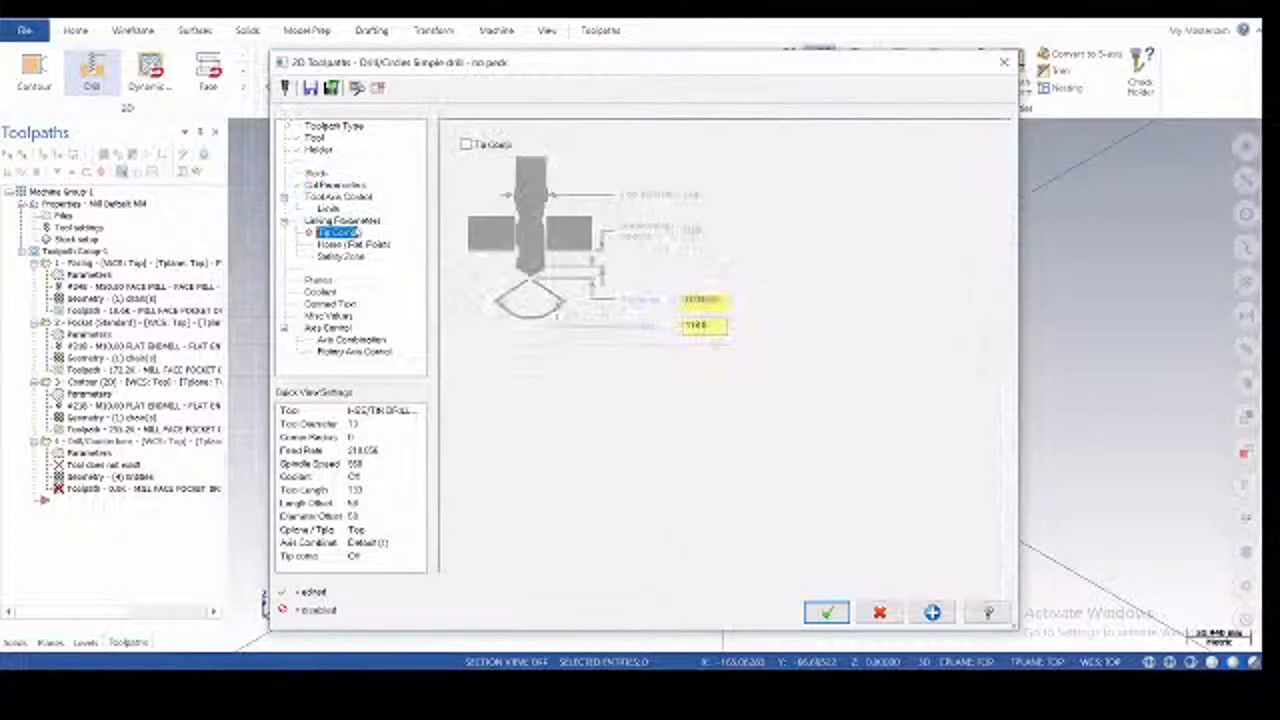
# - Enable clearance in the linking parameters and make the clearance, retract and top of stock values absolute
pyautogui.click(356, 222)
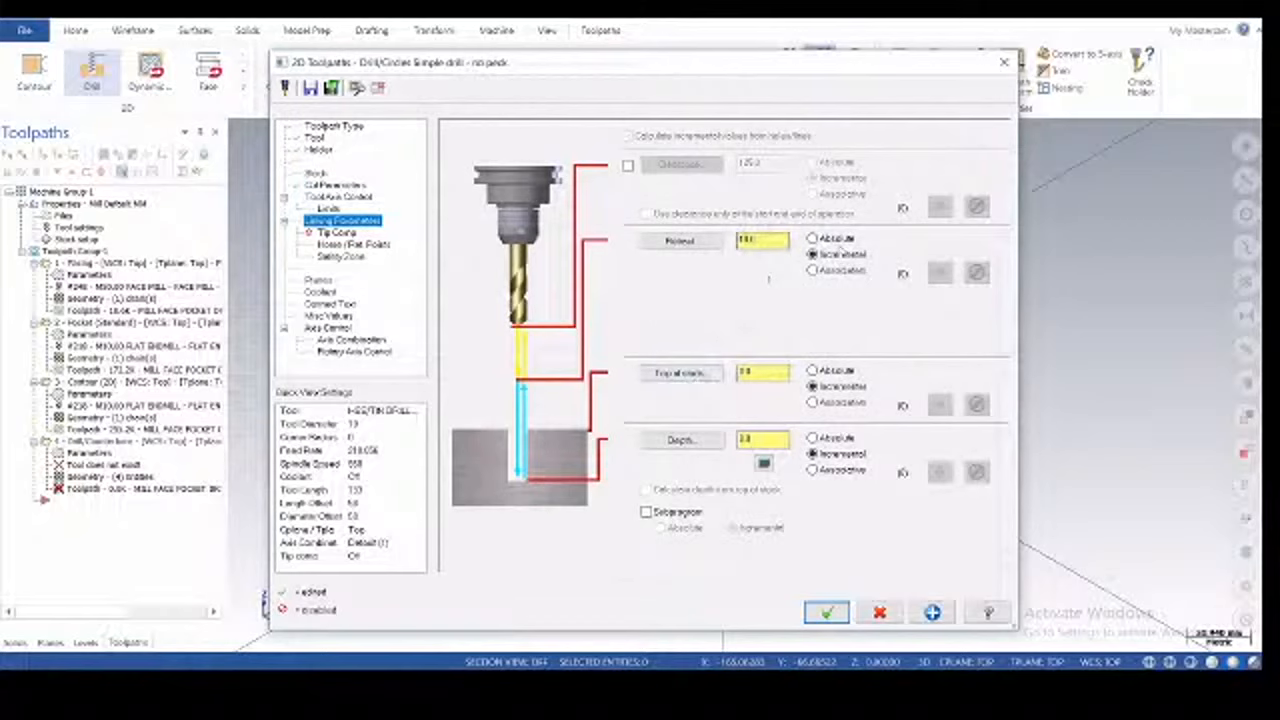
pyautogui.click(813, 239)
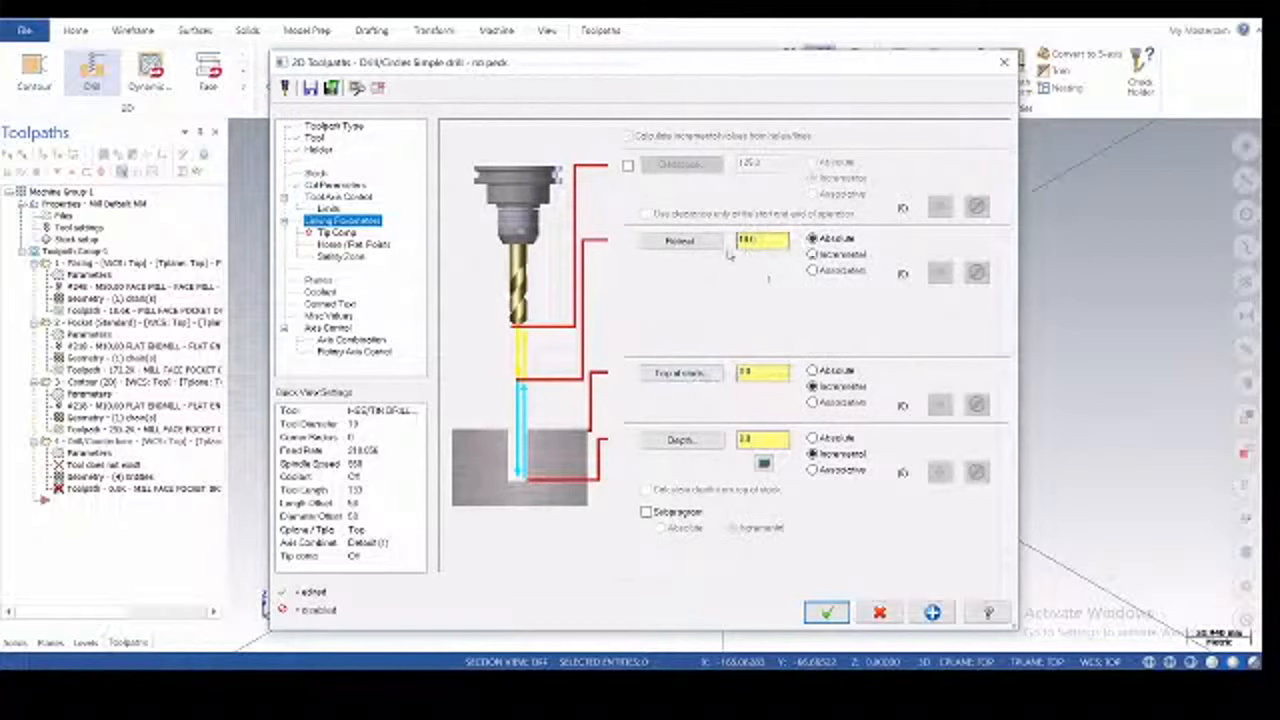
pyautogui.click(628, 165)
pyautogui.click(812, 162)
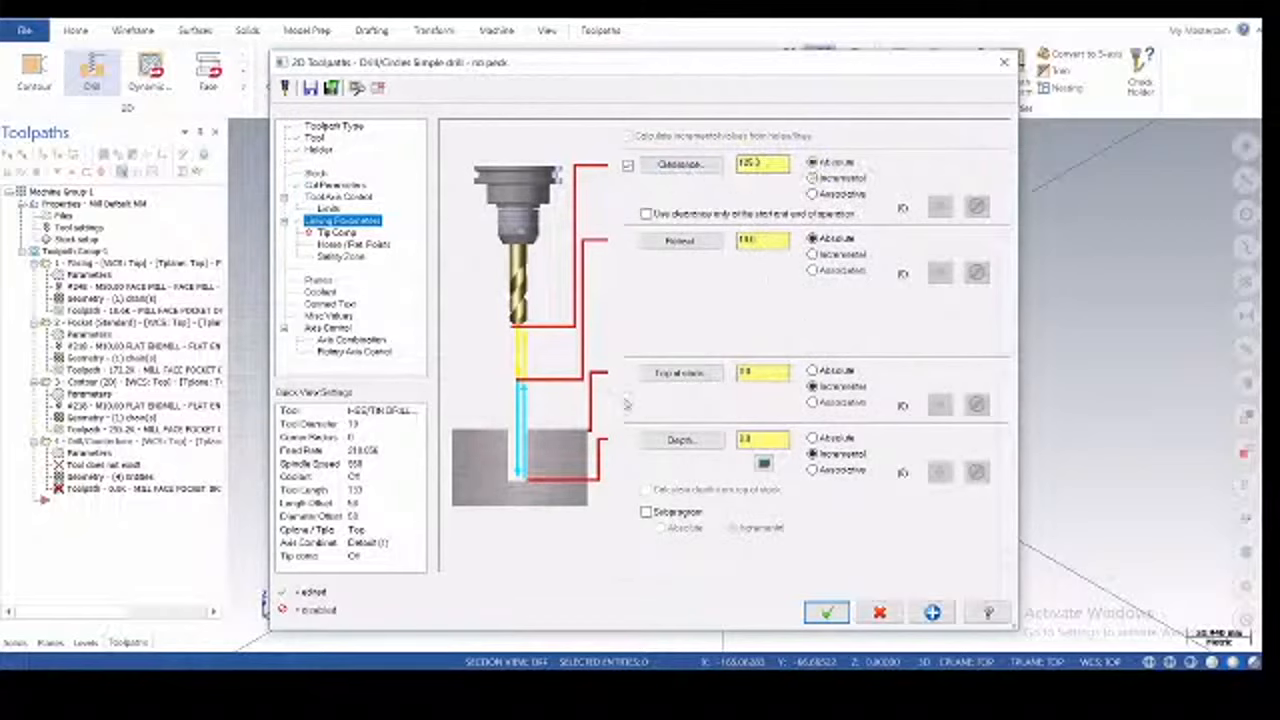
pyautogui.click(812, 370)
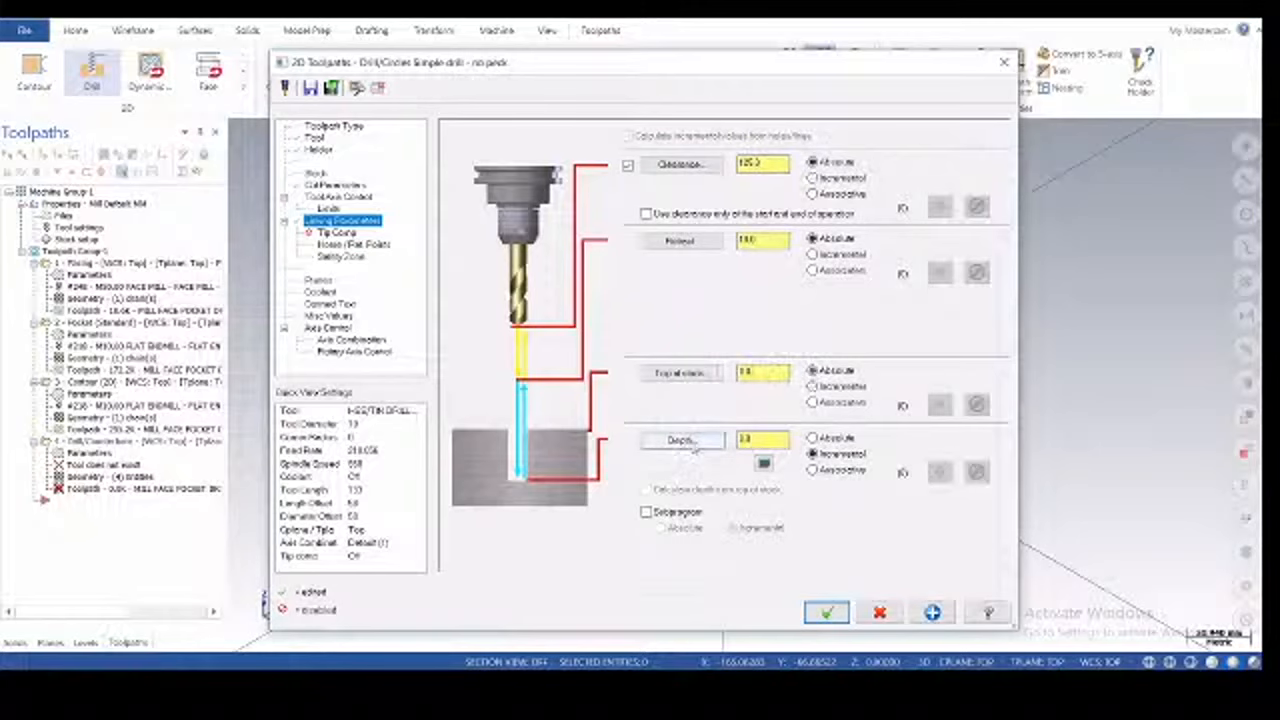
# - Pick the bottom of a corner hole in wireframe view as the absolute depth of -15 mm and generate the drill toolpath
pyautogui.click(680, 441)
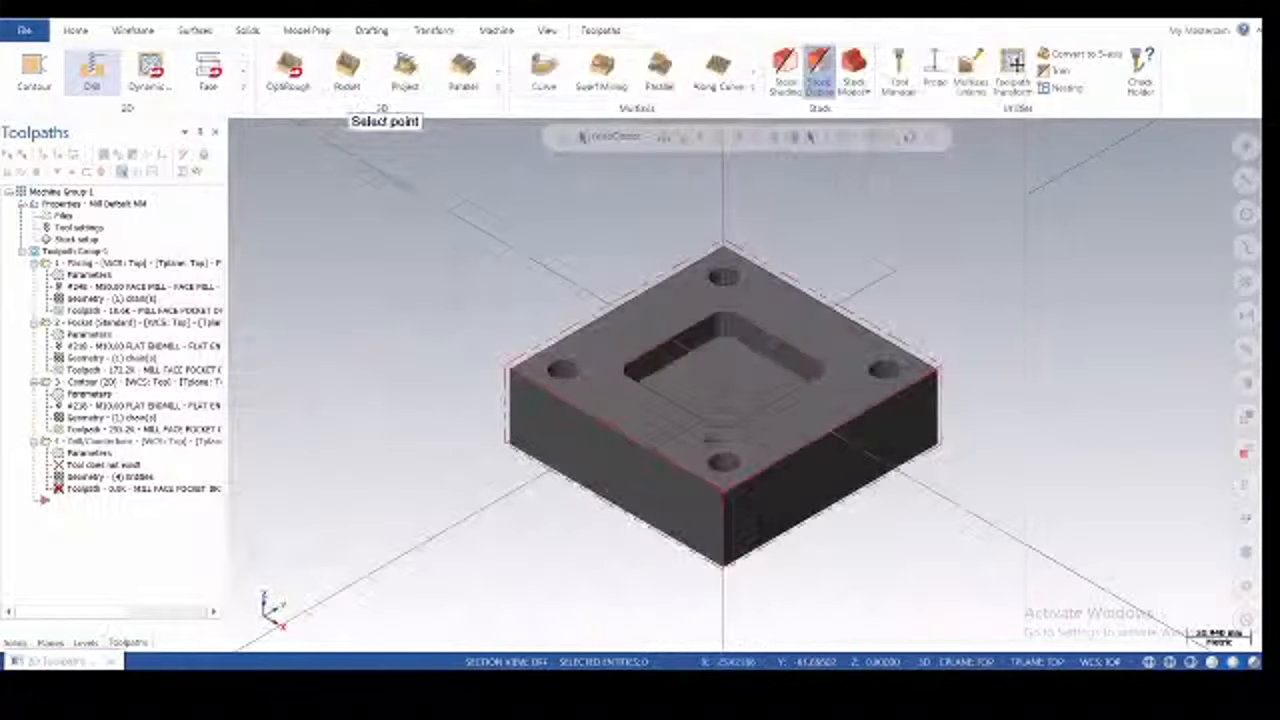
pyautogui.hotkey('alt', 's')
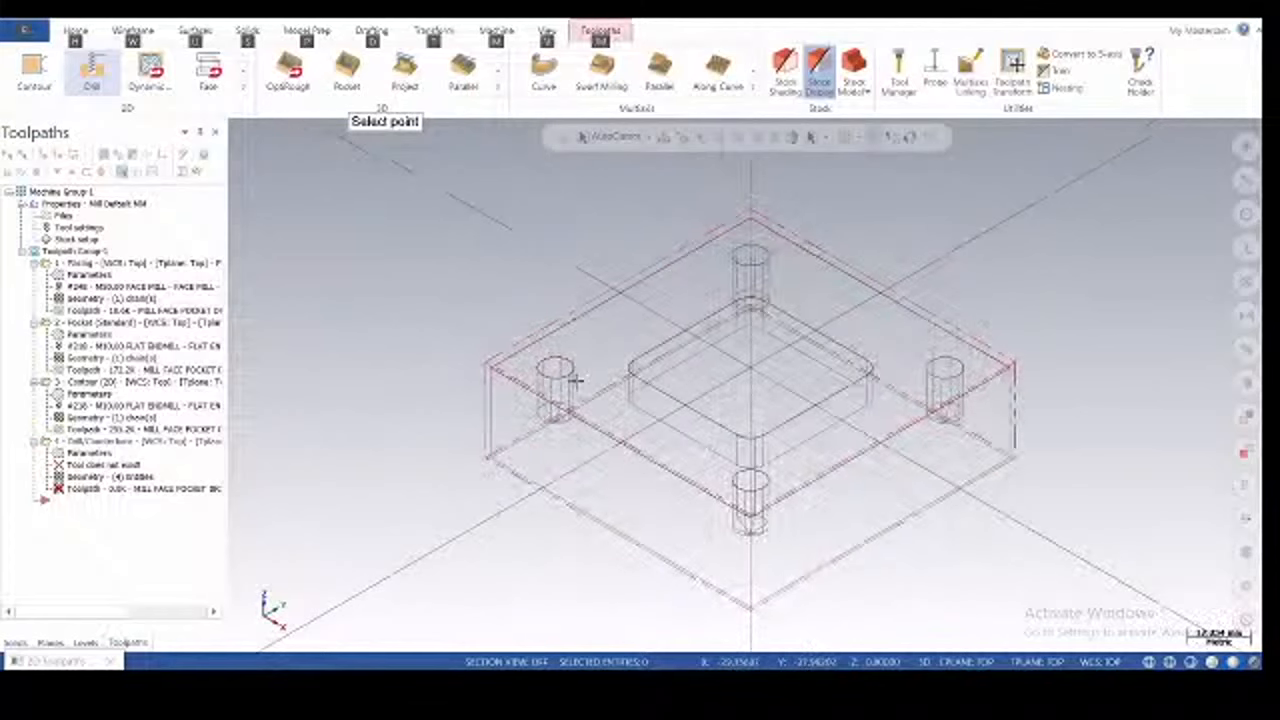
pyautogui.scroll(2, 567, 379)
pyautogui.click(552, 427)
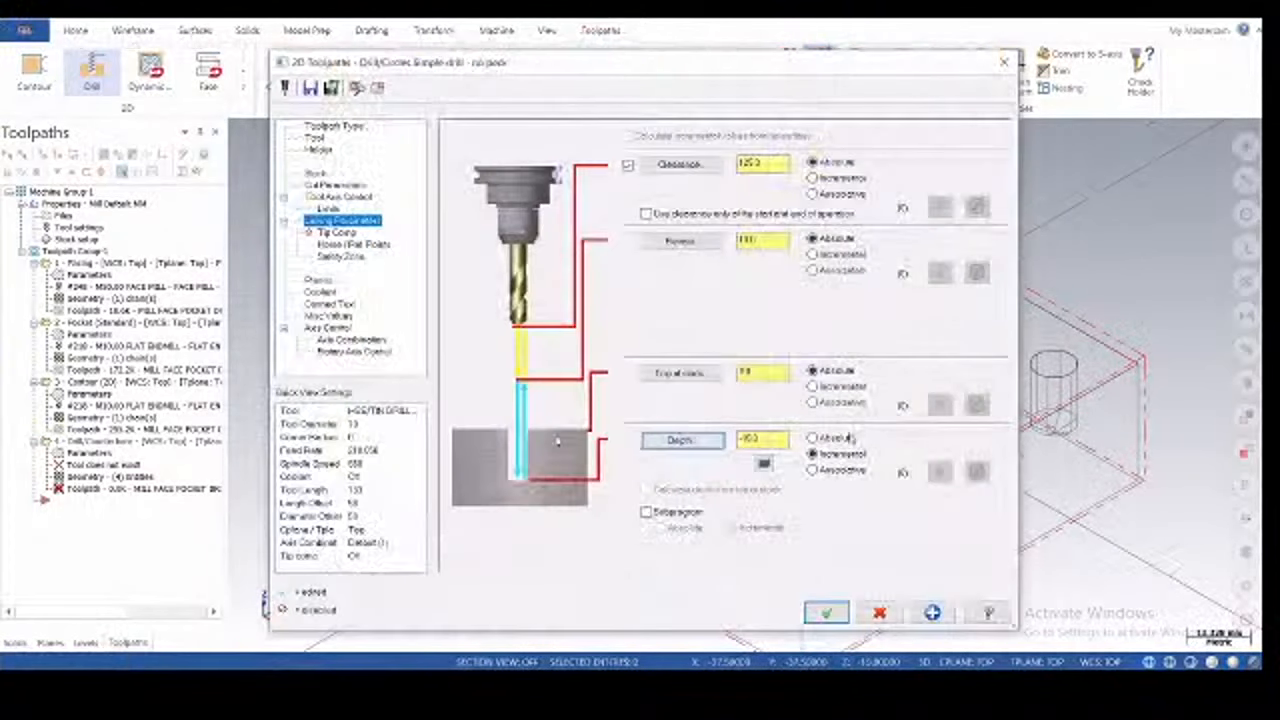
pyautogui.click(812, 437)
pyautogui.doubleClick(765, 441)
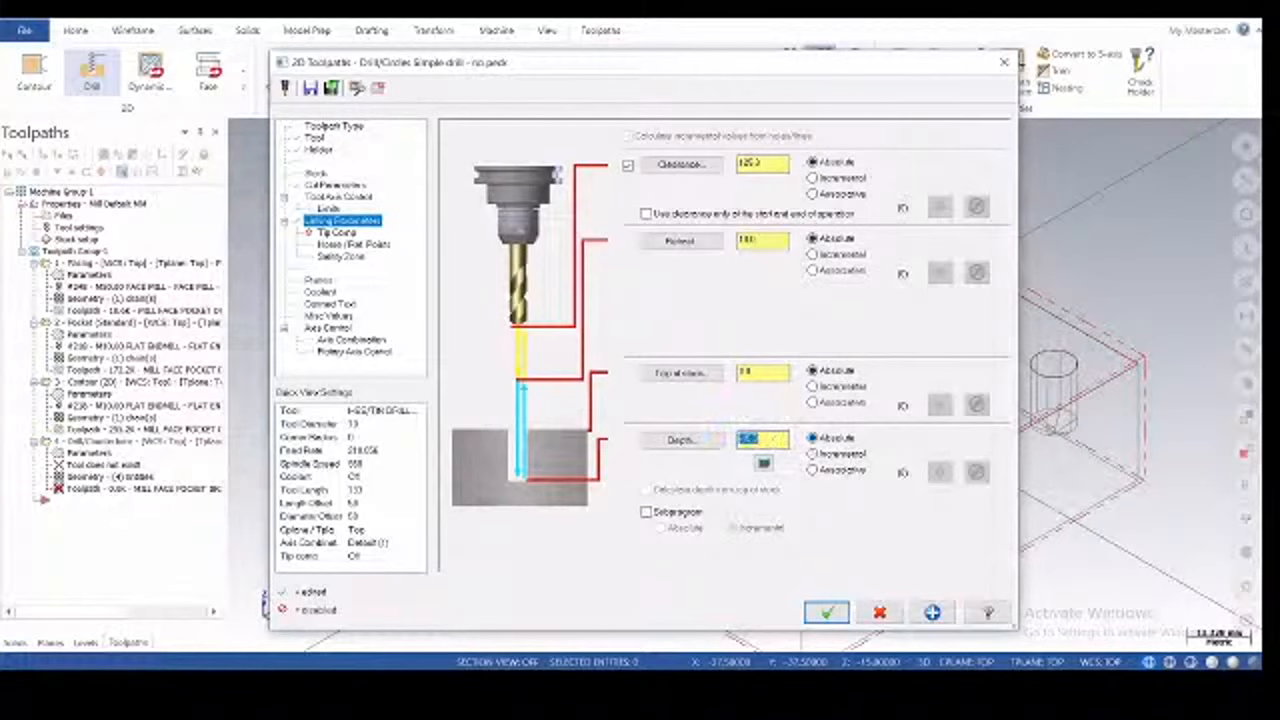
pyautogui.click(828, 614)
pyautogui.scroll(-5, 737, 363)
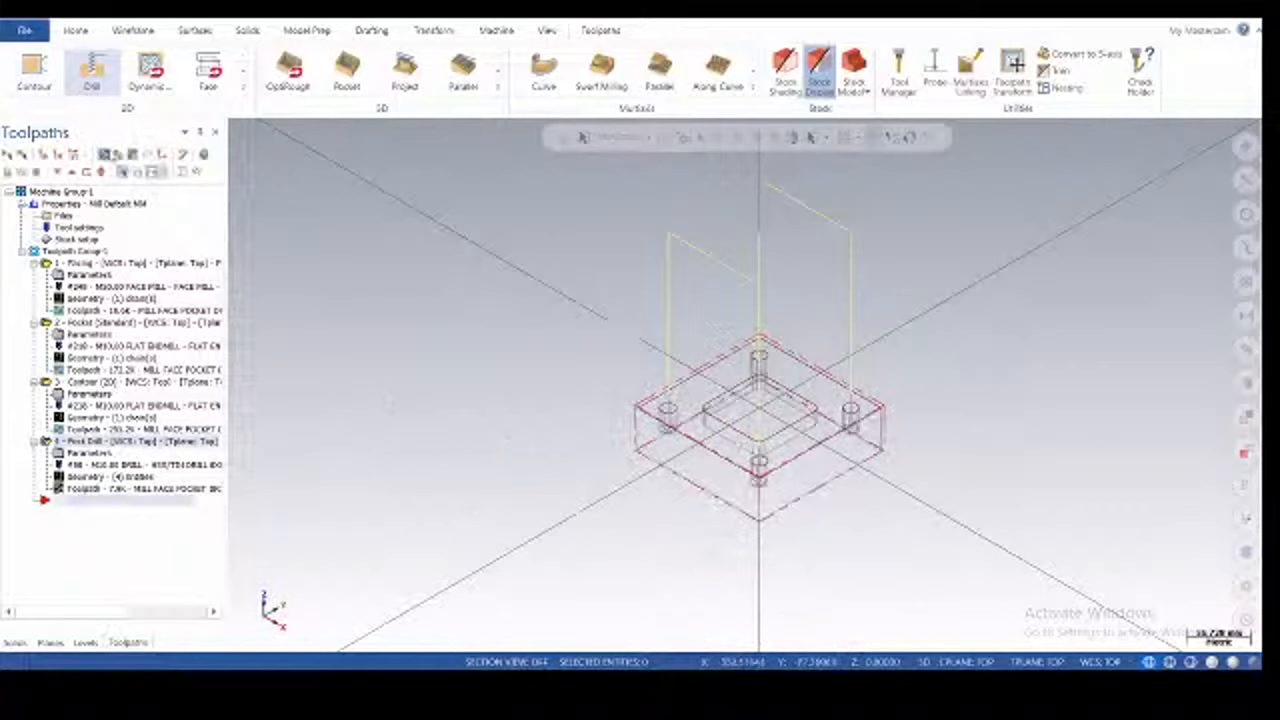
# - Select all four operations, regenerate them and open them in the Verify simulation
pyautogui.click(8, 156)
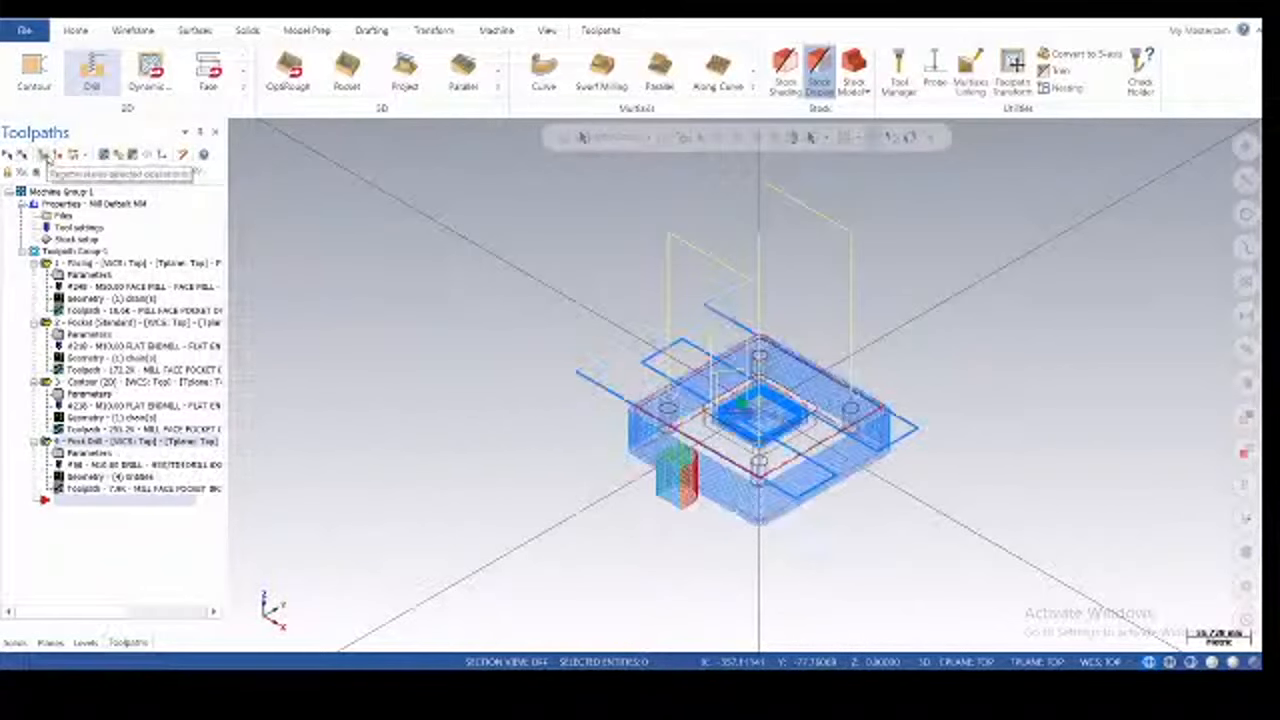
pyautogui.click(44, 156)
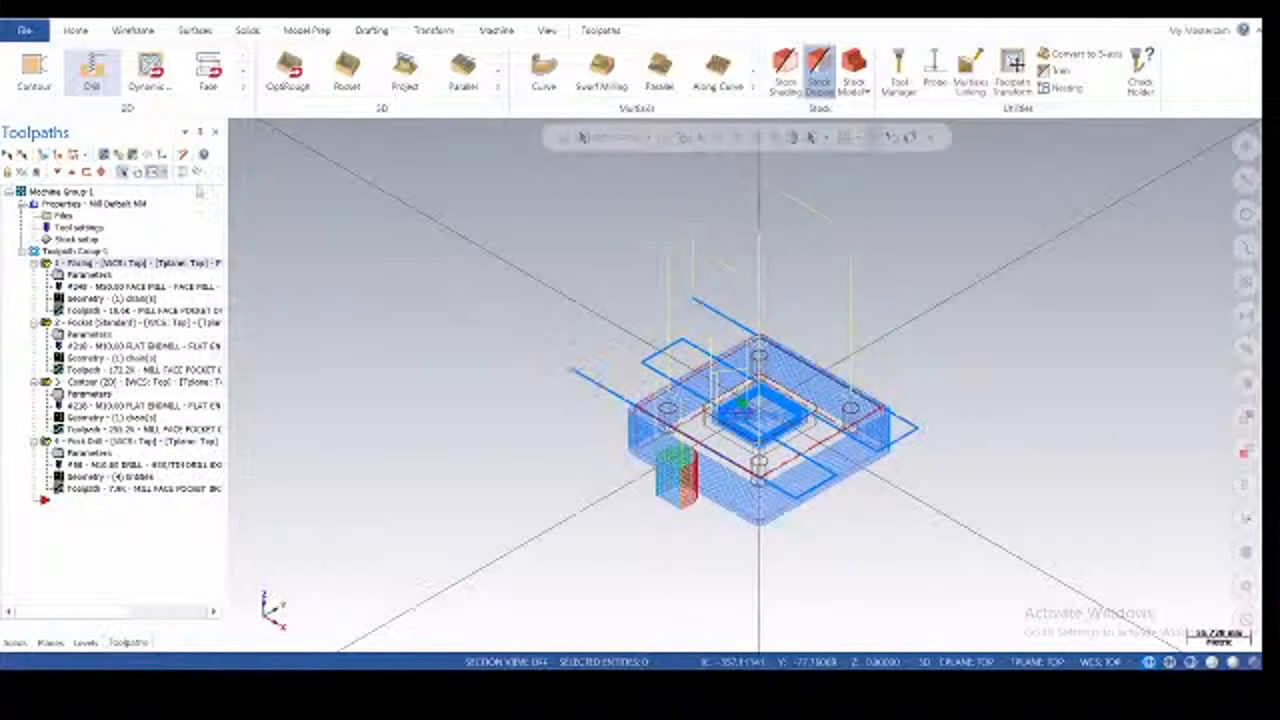
pyautogui.click(118, 157)
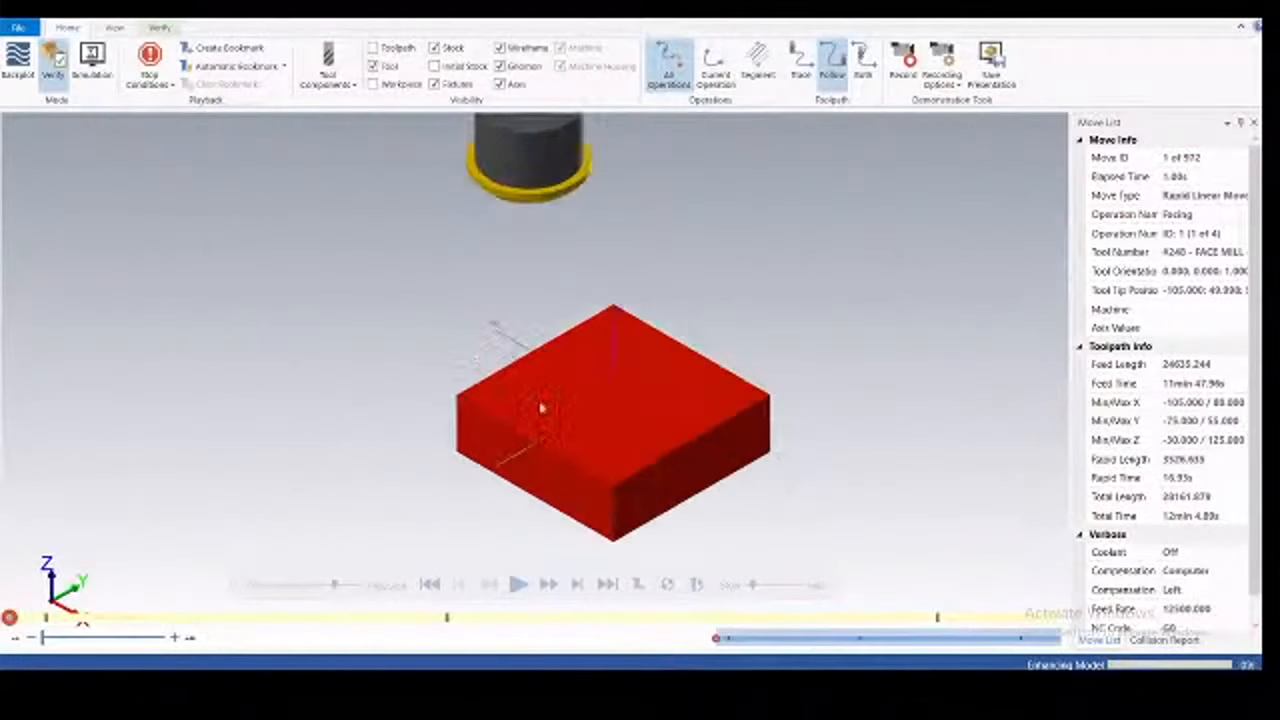
# - Check the simulation's stop conditions, set Color Loop to By Operation and start playback
pyautogui.click(145, 88)
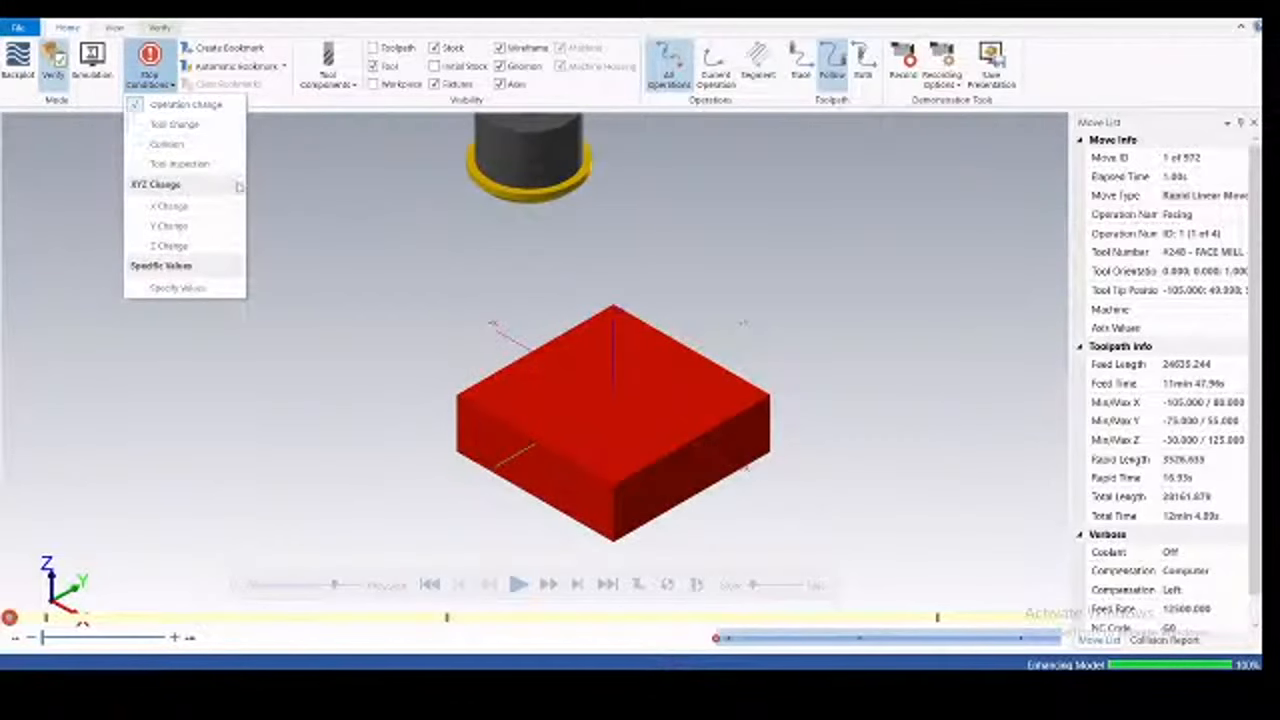
pyautogui.click(17, 120)
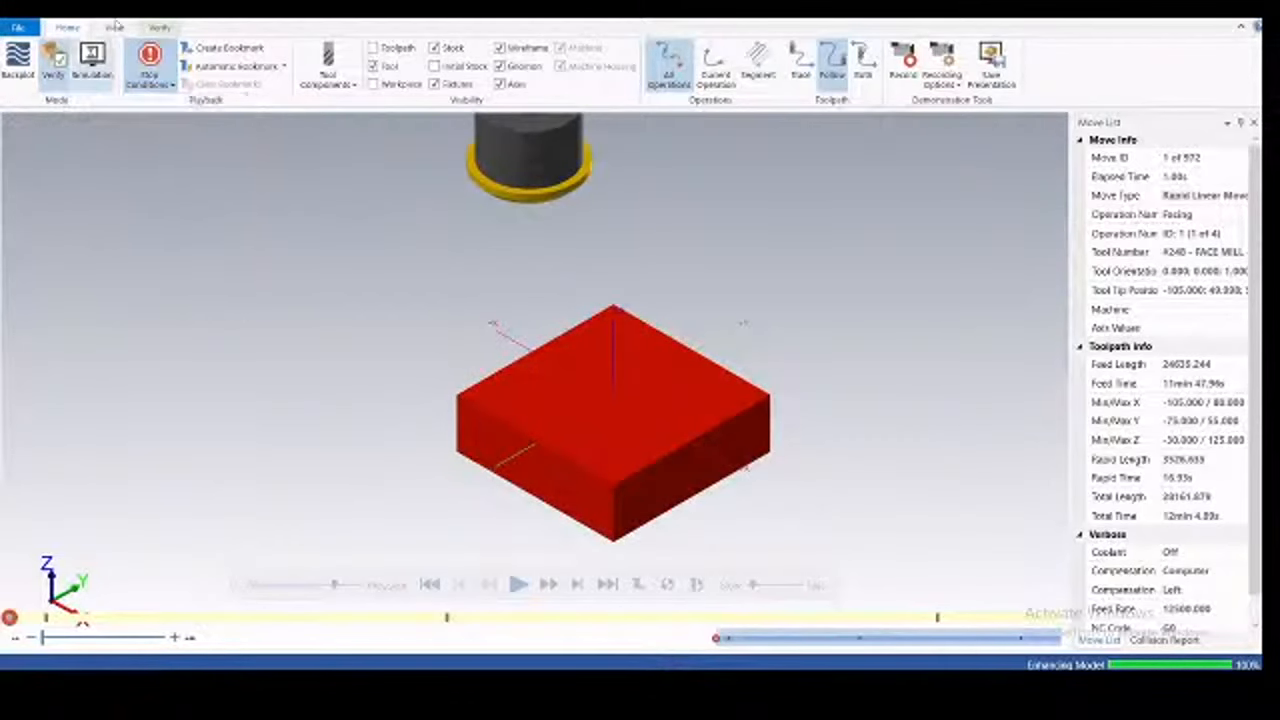
pyautogui.click(160, 27)
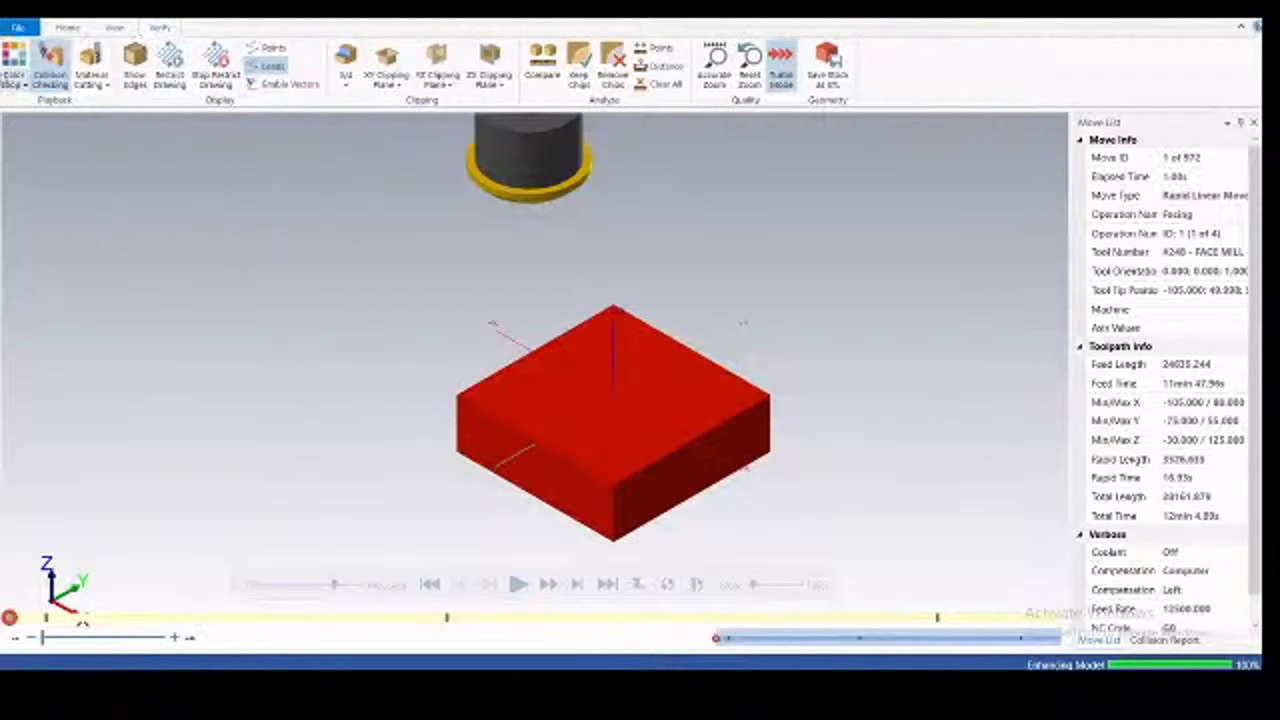
pyautogui.click(14, 80)
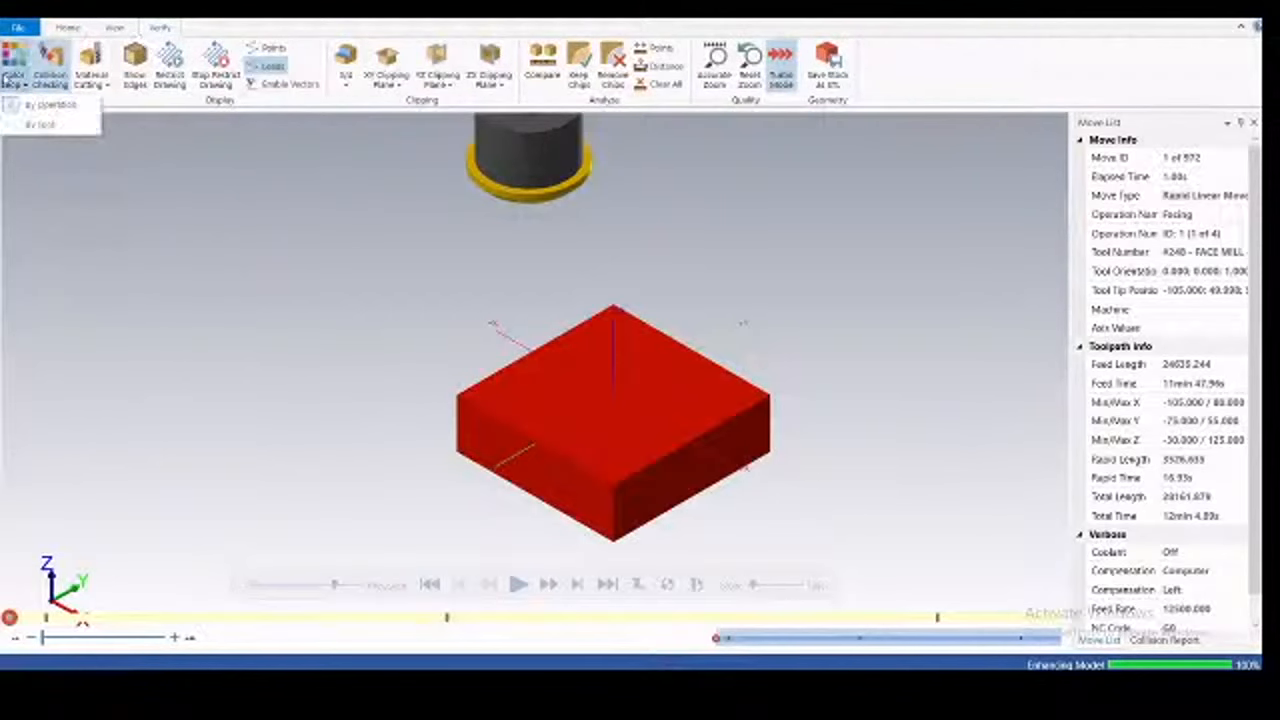
pyautogui.click(55, 107)
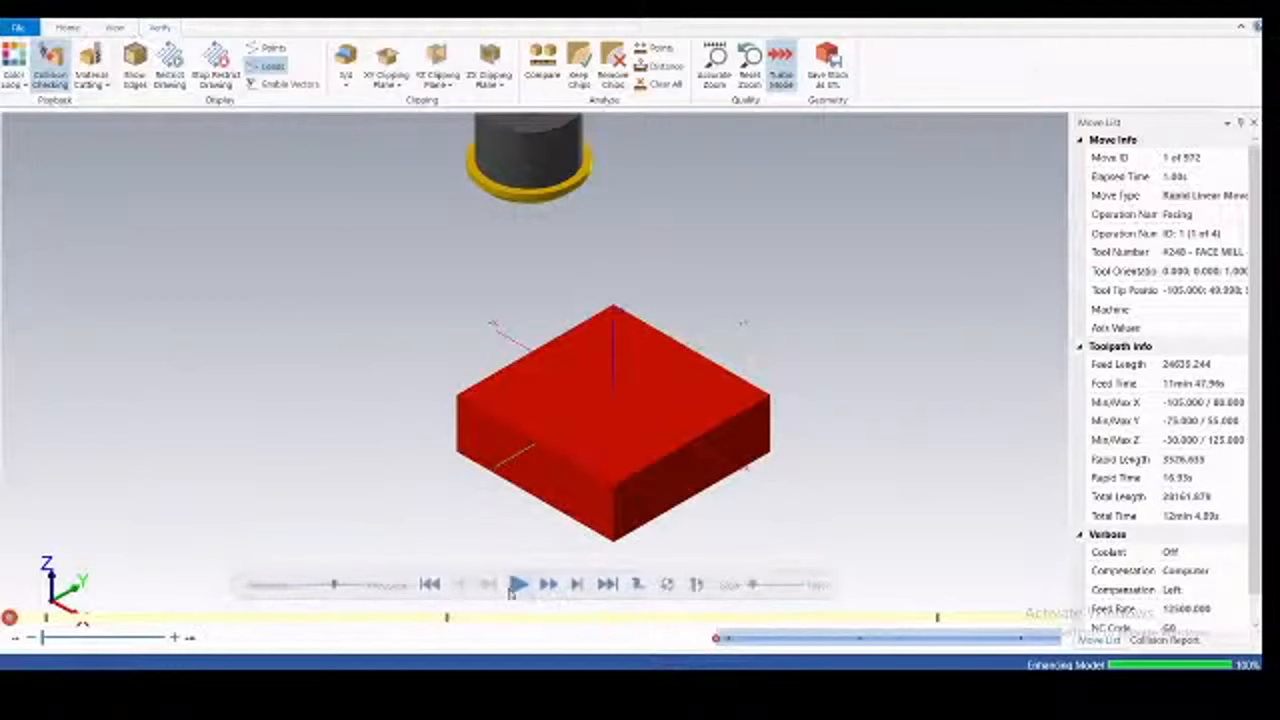
pyautogui.click(518, 584)
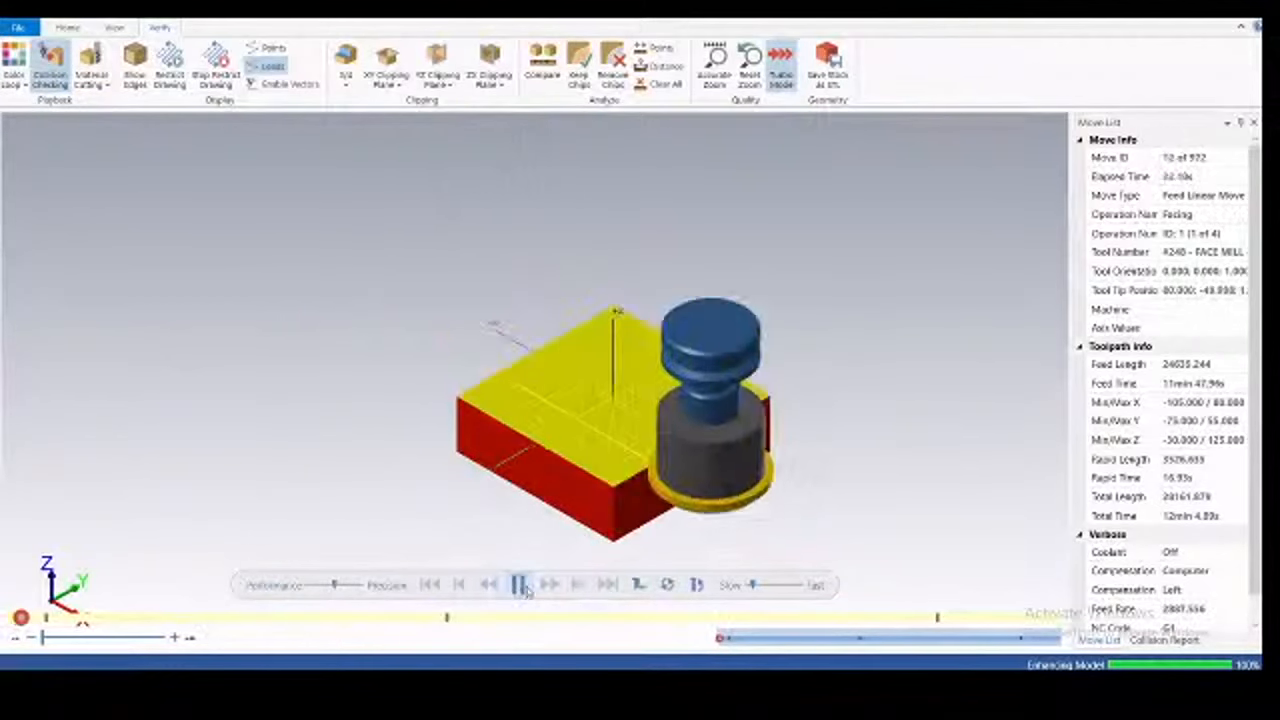
# - Turn on the Color Loop by operation and resume the machining simulation
pyautogui.click(17, 86)
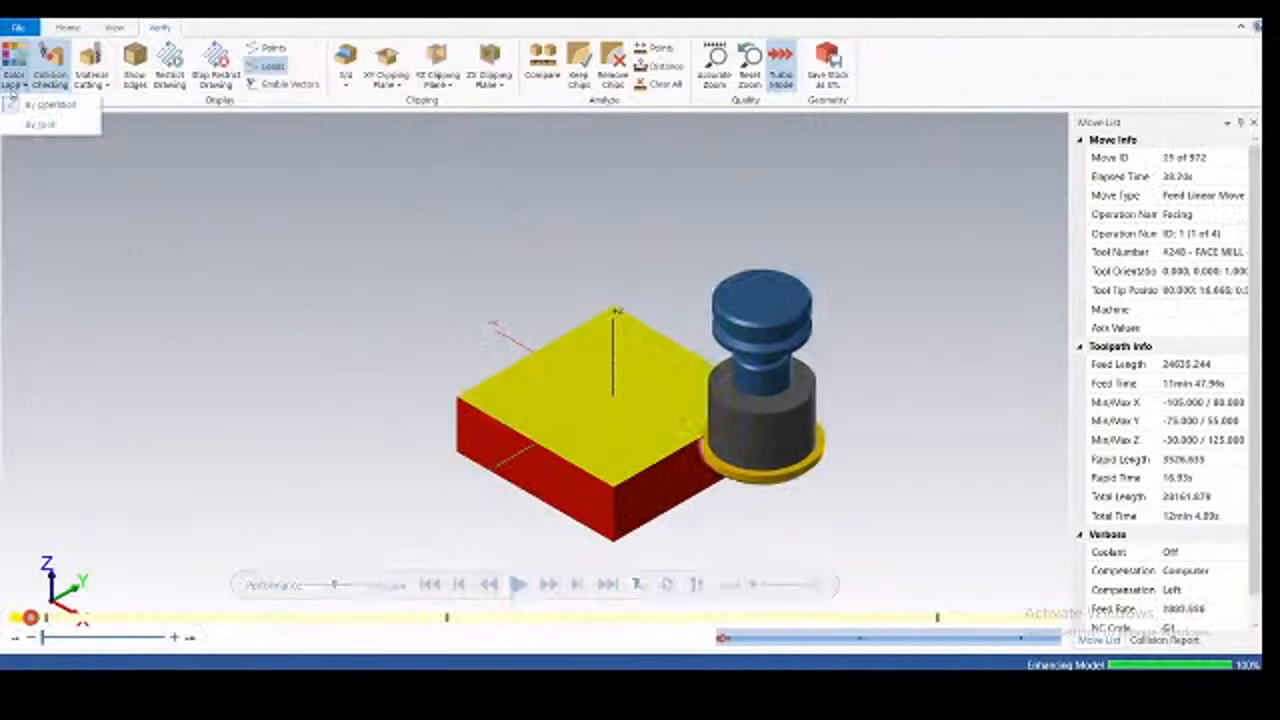
pyautogui.click(101, 199)
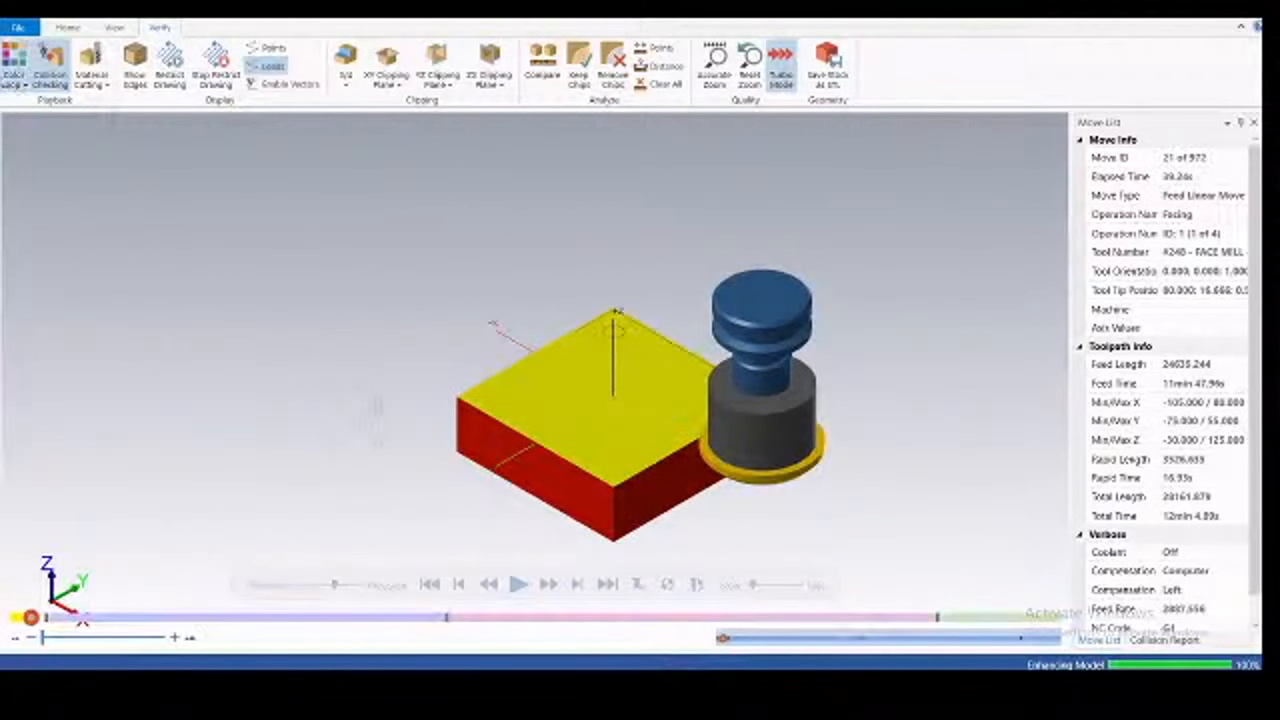
pyautogui.click(518, 585)
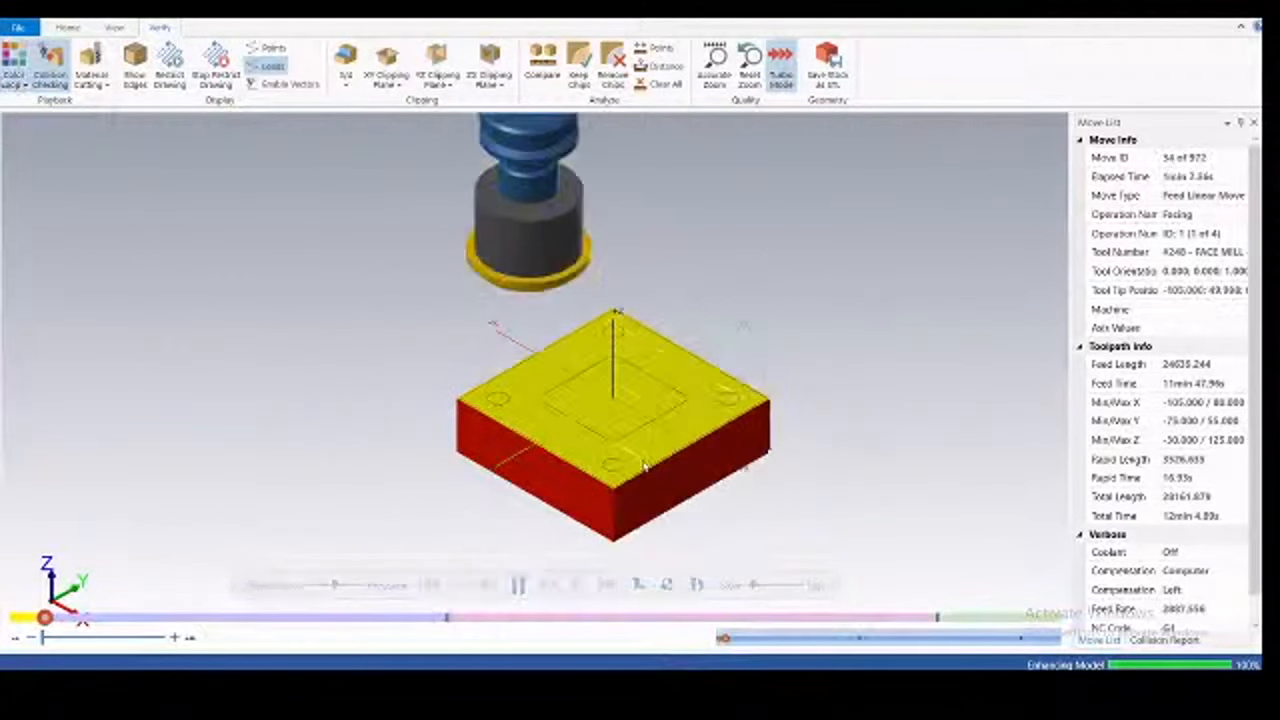